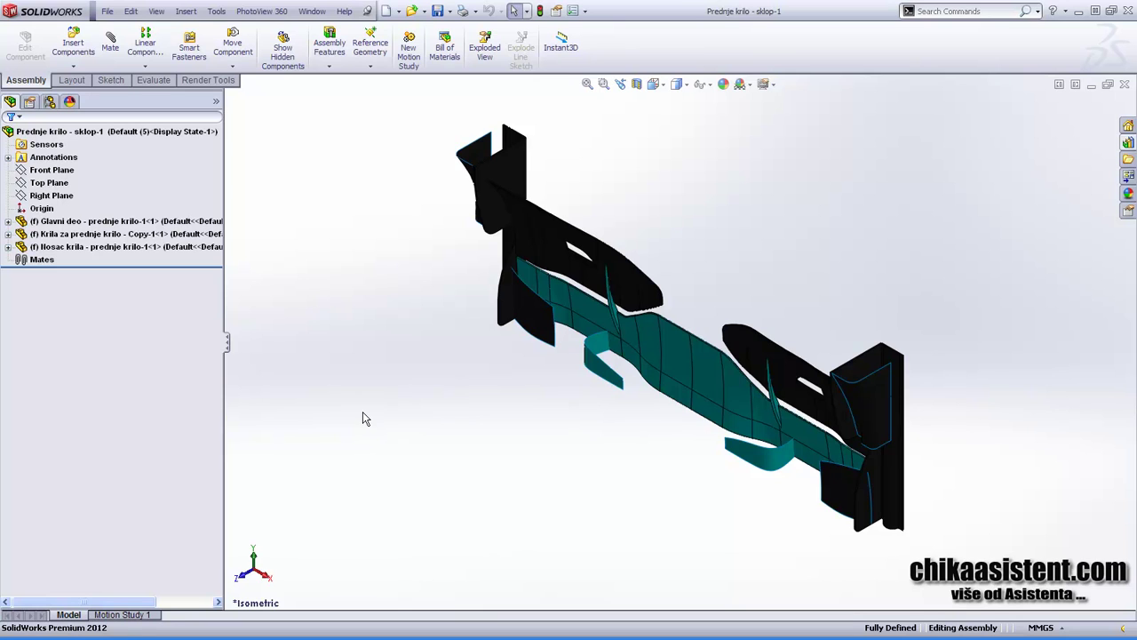
- Rotate, roll and orbit the front wing until it sits level, seen from the front and slightly above
{"action": "mouse_move", "coordinate": [363, 413]}
{"action": "middle_mouse_down"}
{"action": "mouse_move", "coordinate": [370, 393]}
{"action": "mouse_move", "coordinate": [550, 494]}
{"action": "mouse_move", "coordinate": [489, 488]}
{"action": "mouse_move", "coordinate": [432, 363]}
{"action": "mouse_move", "coordinate": [937, 483]}
{"action": "mouse_move", "coordinate": [875, 581]}
{"action": "mouse_move", "coordinate": [483, 521]}
{"action": "mouse_move", "coordinate": [472, 400]}
{"action": "mouse_move", "coordinate": [784, 452]}
{"action": "mouse_move", "coordinate": [779, 487]}
{"action": "mouse_move", "coordinate": [477, 533]}
{"action": "middle_mouse_up"}
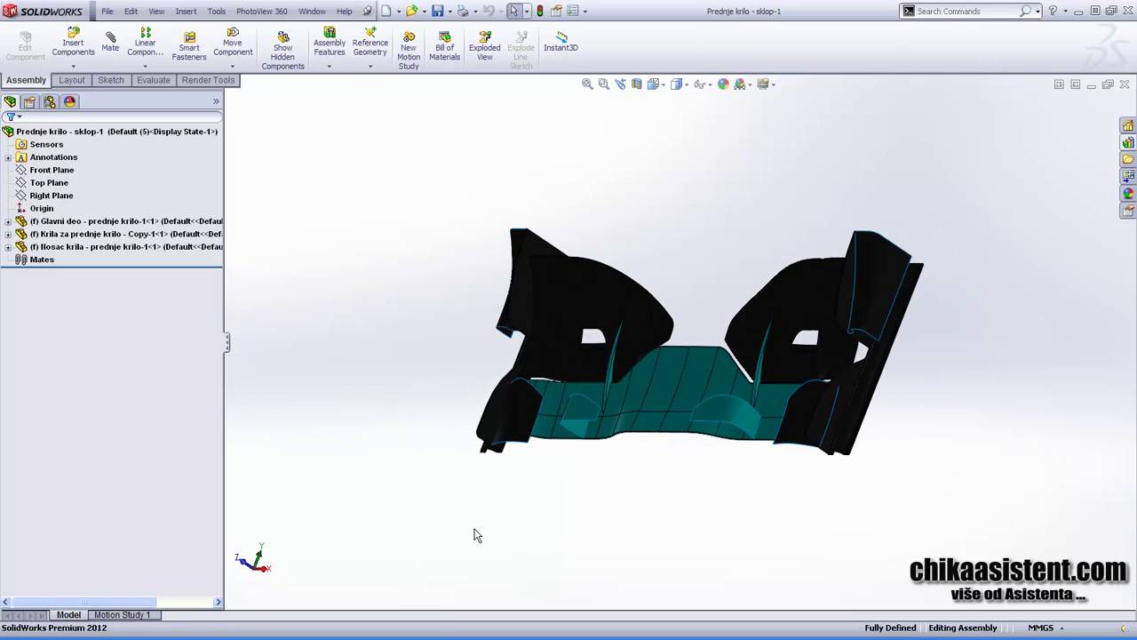
{"action": "right_click", "coordinate": [477, 533]}
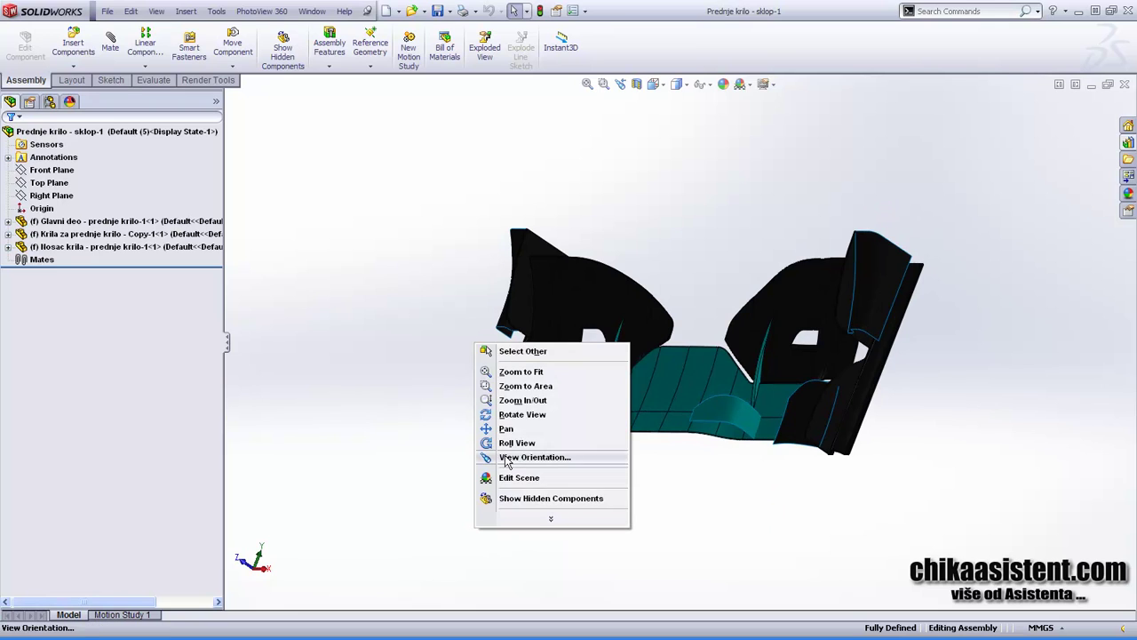
{"action": "left_click", "coordinate": [515, 412]}
{"action": "mouse_move", "coordinate": [516, 411]}
{"action": "left_mouse_down"}
{"action": "mouse_move", "coordinate": [870, 482]}
{"action": "mouse_move", "coordinate": [871, 510]}
{"action": "left_mouse_up"}
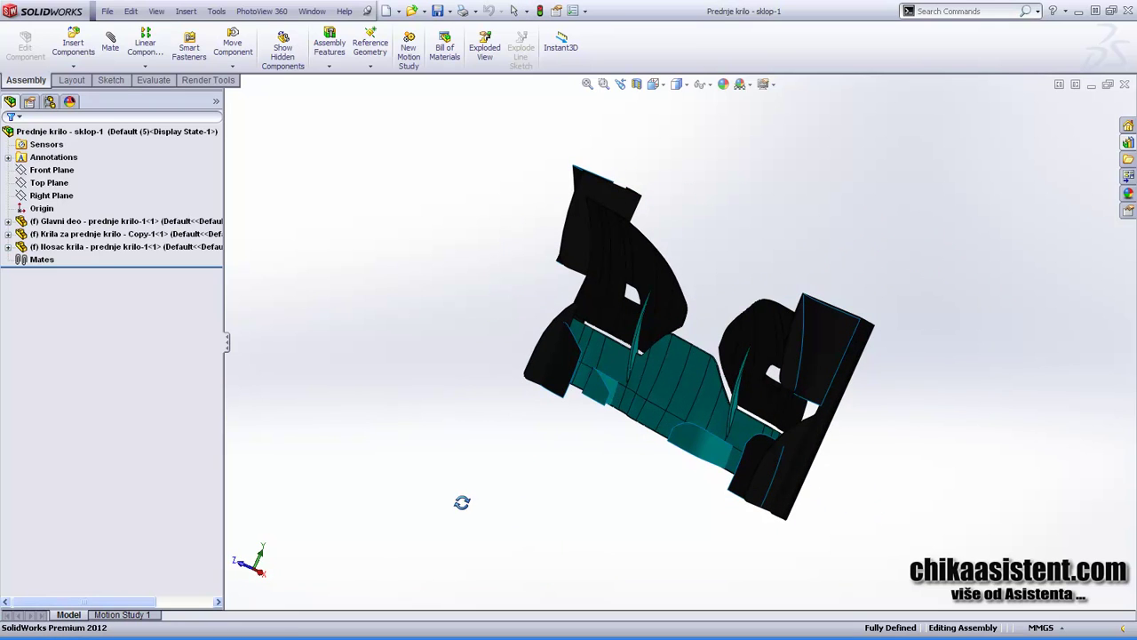
{"action": "right_click", "coordinate": [462, 501]}
{"action": "left_click", "coordinate": [491, 438]}
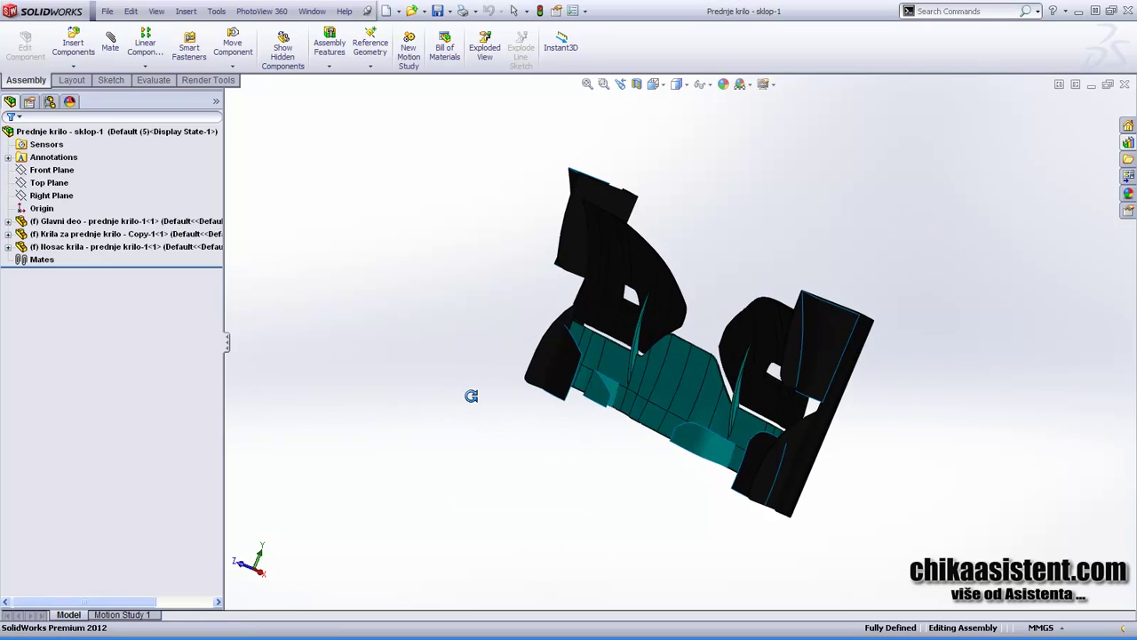
{"action": "mouse_move", "coordinate": [469, 393]}
{"action": "left_mouse_down"}
{"action": "mouse_move", "coordinate": [457, 353]}
{"action": "mouse_move", "coordinate": [363, 415]}
{"action": "left_mouse_up"}
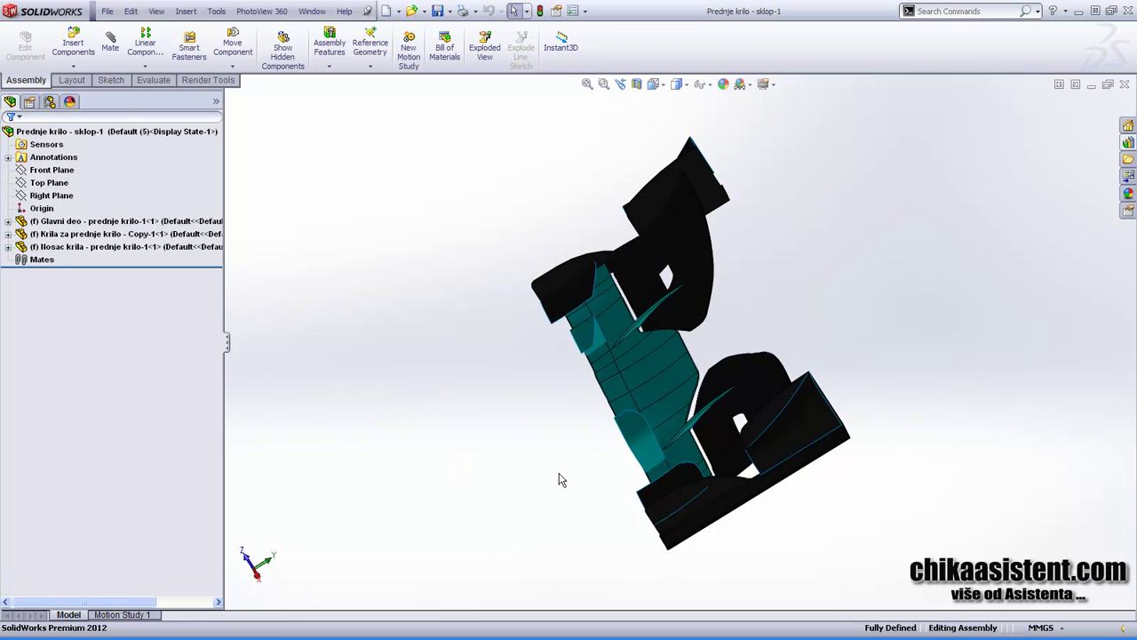
{"action": "mouse_move", "coordinate": [559, 477]}
{"action": "left_mouse_down"}
{"action": "mouse_move", "coordinate": [581, 429]}
{"action": "mouse_move", "coordinate": [720, 441]}
{"action": "left_mouse_up"}
{"action": "key", "text": "Escape"}
{"action": "middle_click_drag", "start_coordinate": [721, 442], "coordinate": [724, 454]}
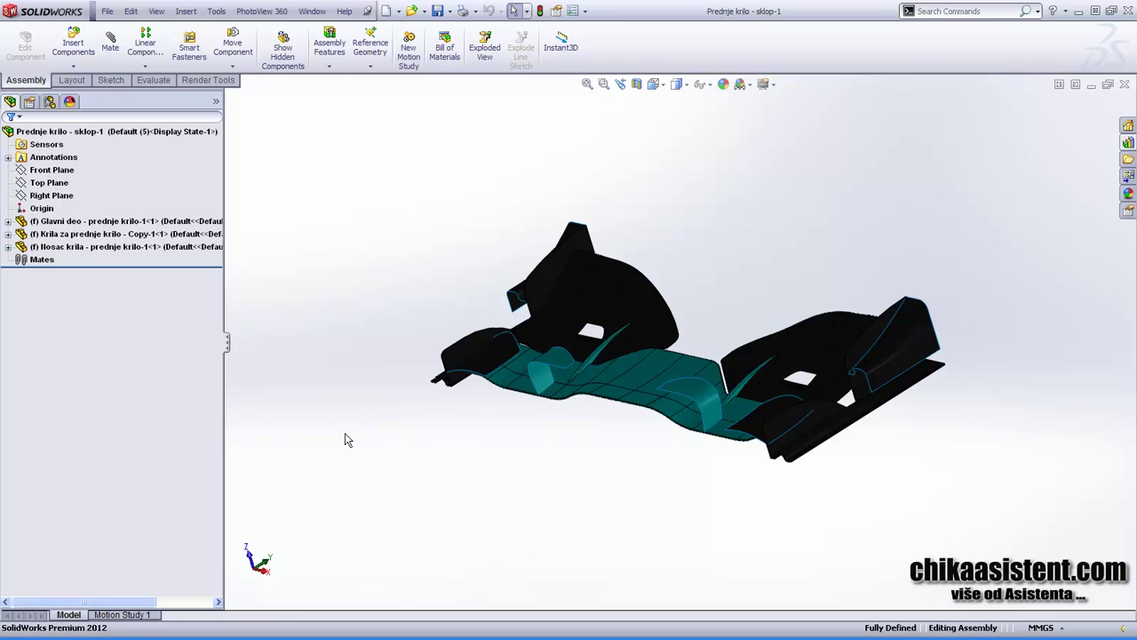
{"action": "mouse_move", "coordinate": [346, 439]}
{"action": "middle_mouse_down"}
{"action": "mouse_move", "coordinate": [347, 394]}
{"action": "mouse_move", "coordinate": [338, 417]}
{"action": "middle_mouse_up"}
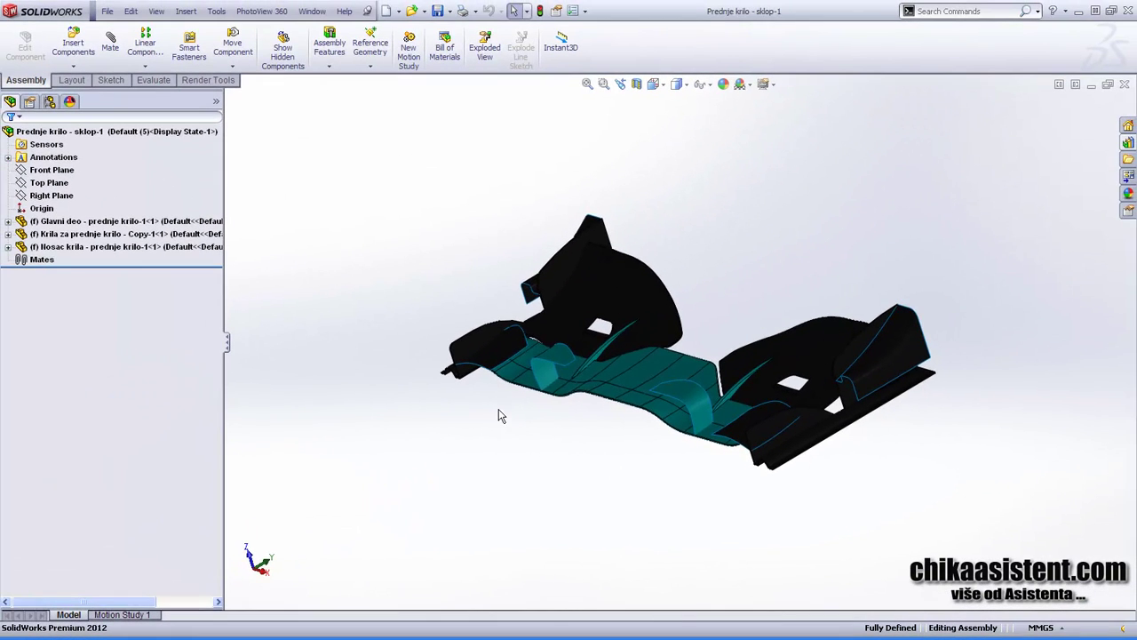
- Store the current front wing orientation as a new named view 'Kako treba'
{"action": "key", "text": "space"}
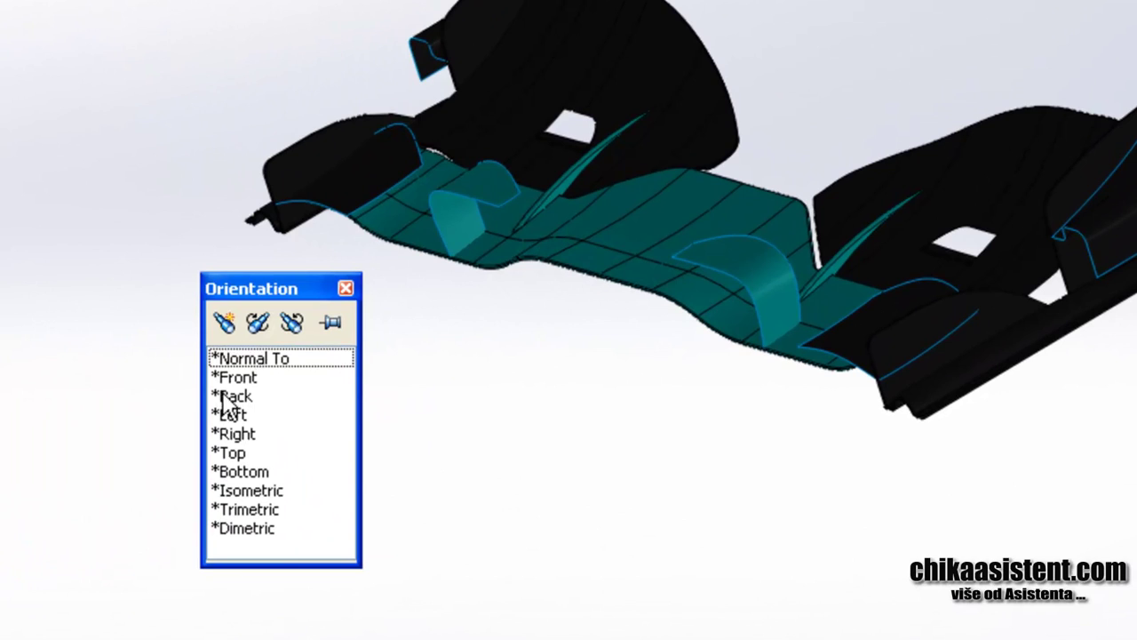
{"action": "left_click", "coordinate": [223, 322]}
{"action": "type", "text": "Kako "}
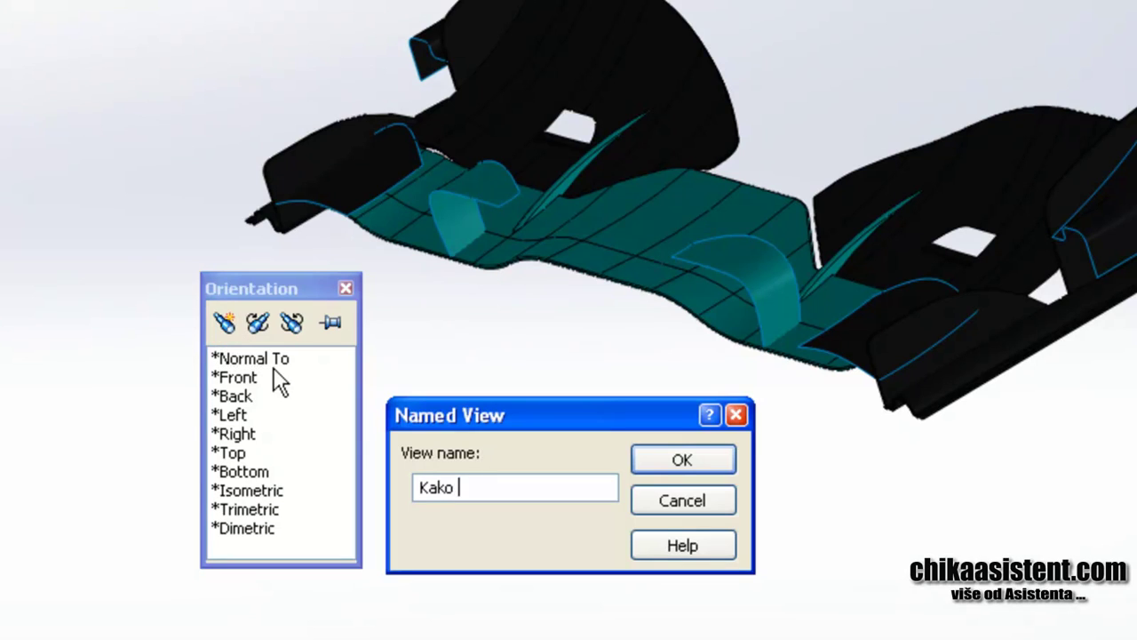
{"action": "type", "text": "treba"}
{"action": "left_click", "coordinate": [707, 459]}
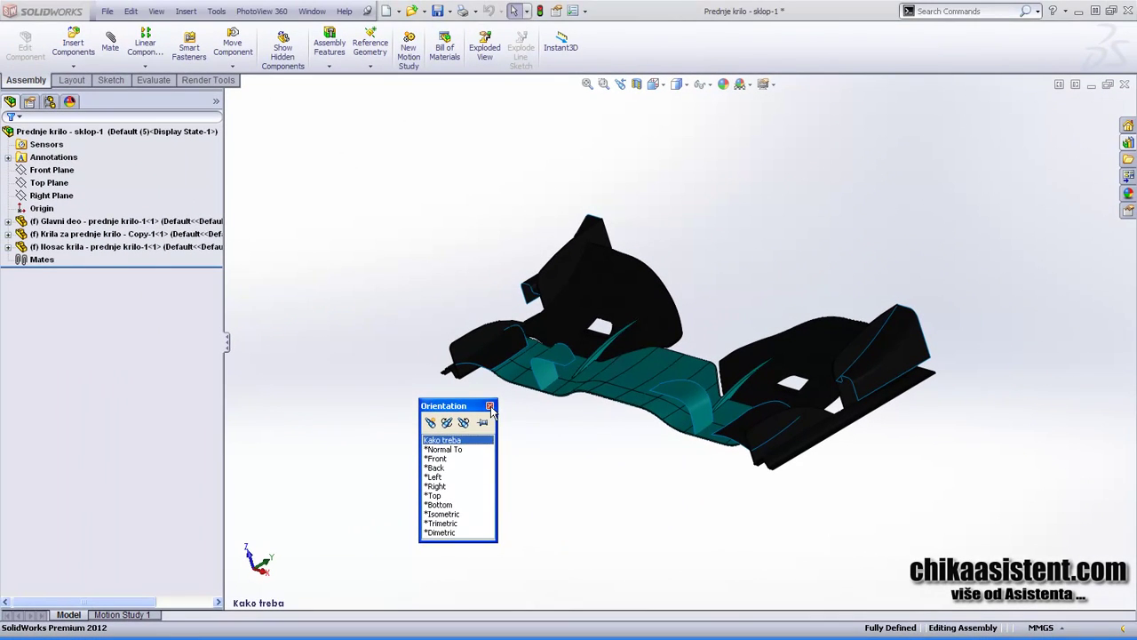
{"action": "left_click", "coordinate": [489, 406]}
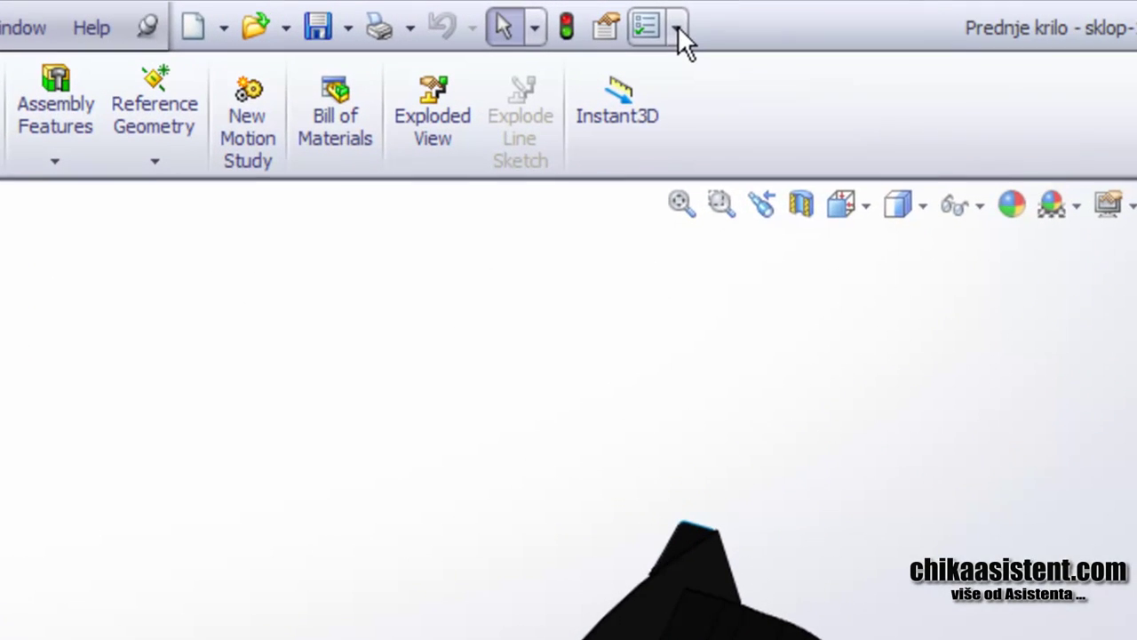
- Tick SolidWorks Flow Simulation 2012 under both Active and Start Up in Add-Ins
{"action": "left_click", "coordinate": [585, 11]}
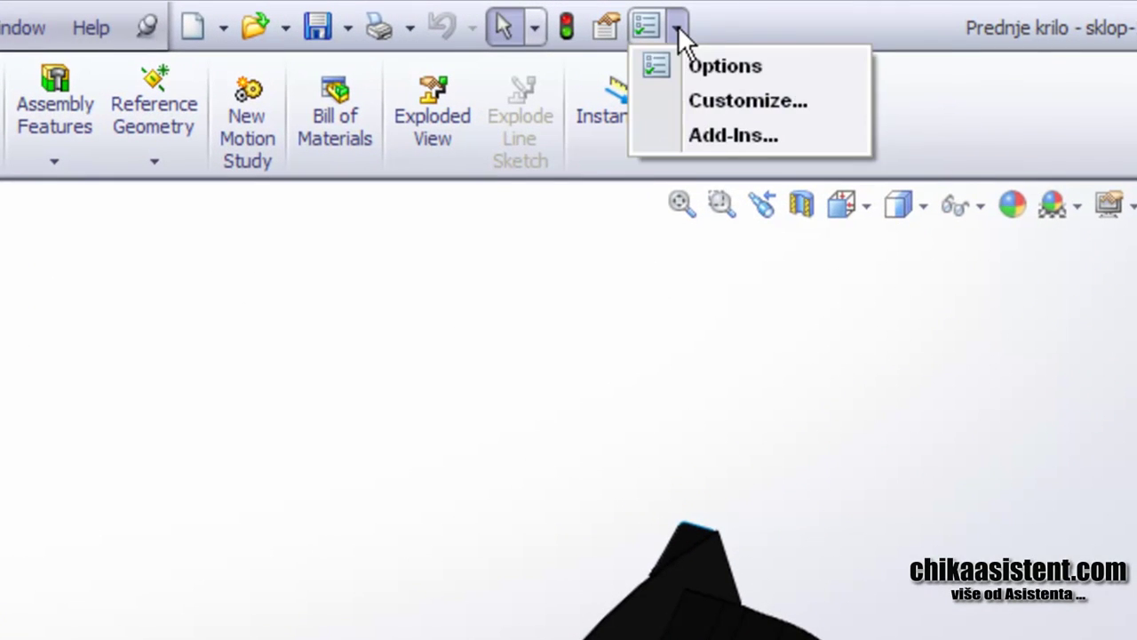
{"action": "left_click", "coordinate": [686, 140]}
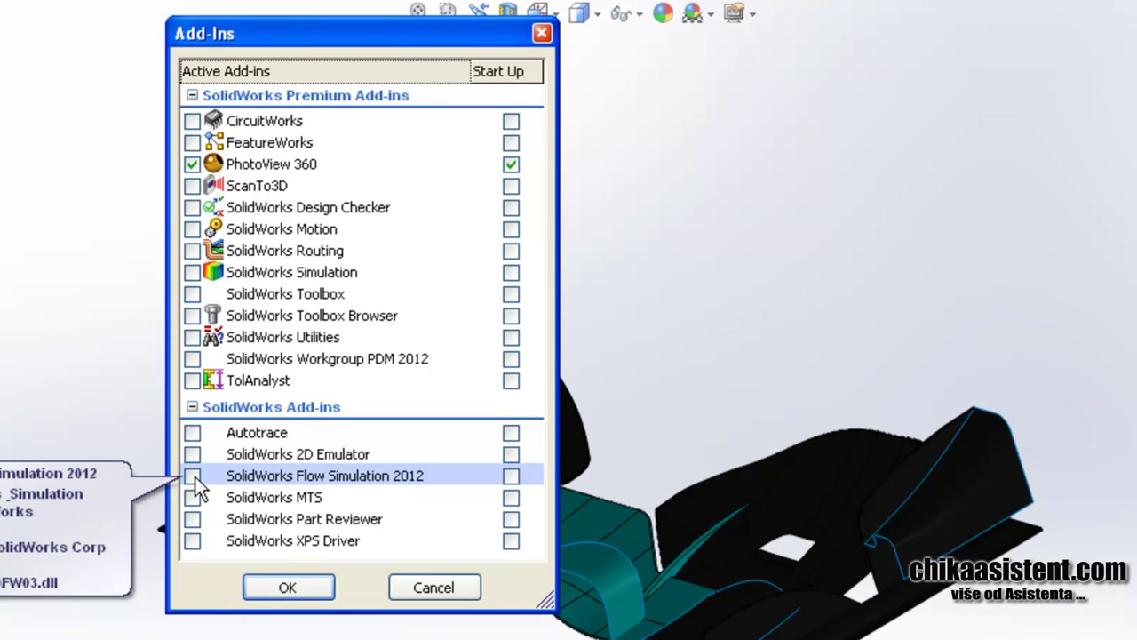
{"action": "left_click", "coordinate": [193, 476]}
{"action": "left_click", "coordinate": [511, 477]}
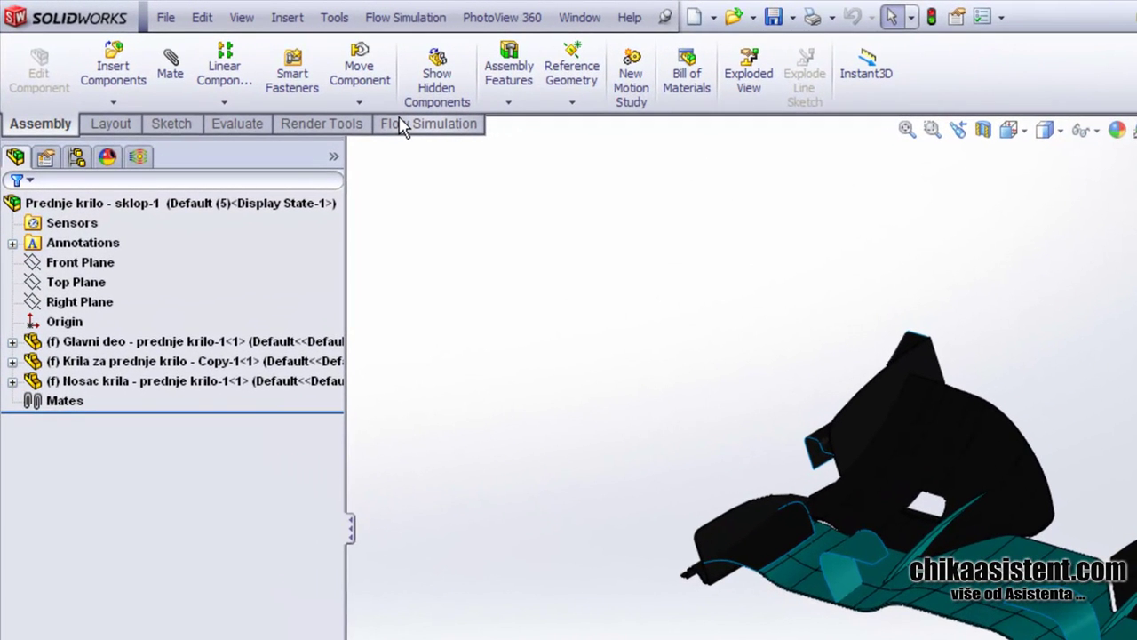
- Launch the Flow Simulation Wizard from the Flow Simulation analysis tree
{"action": "left_click", "coordinate": [404, 124]}
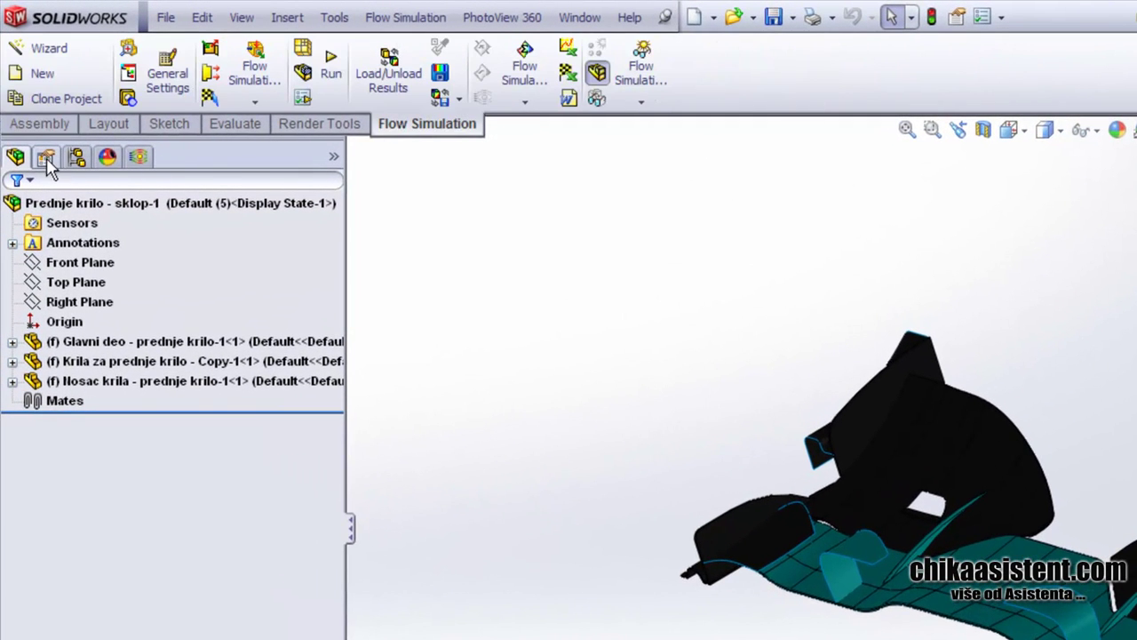
{"action": "left_click", "coordinate": [138, 157]}
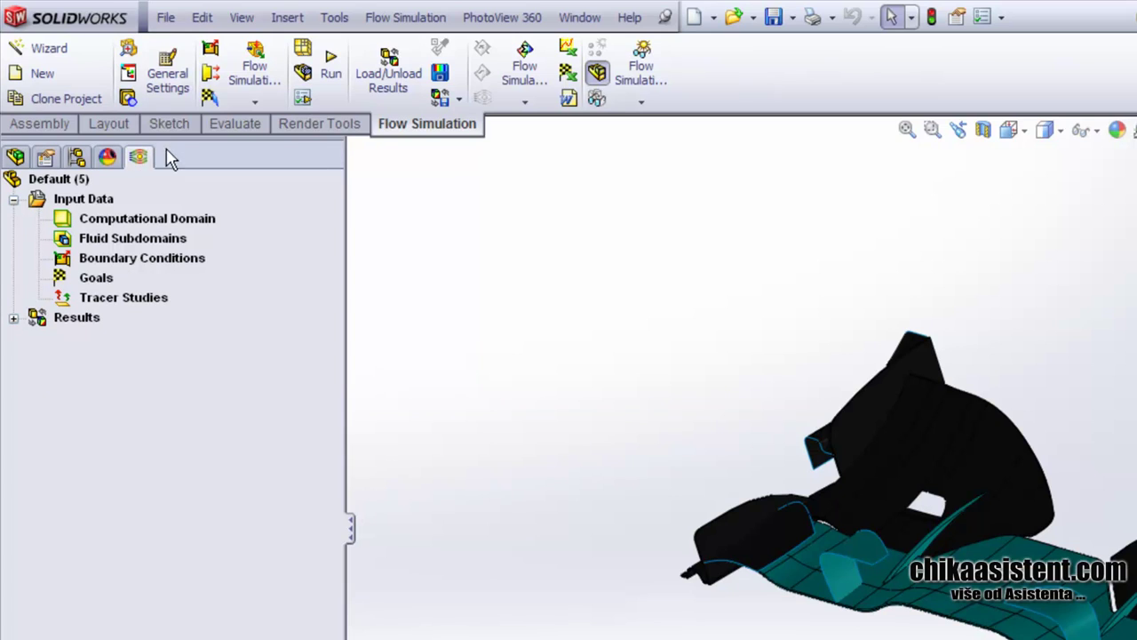
{"action": "left_click", "coordinate": [84, 54]}
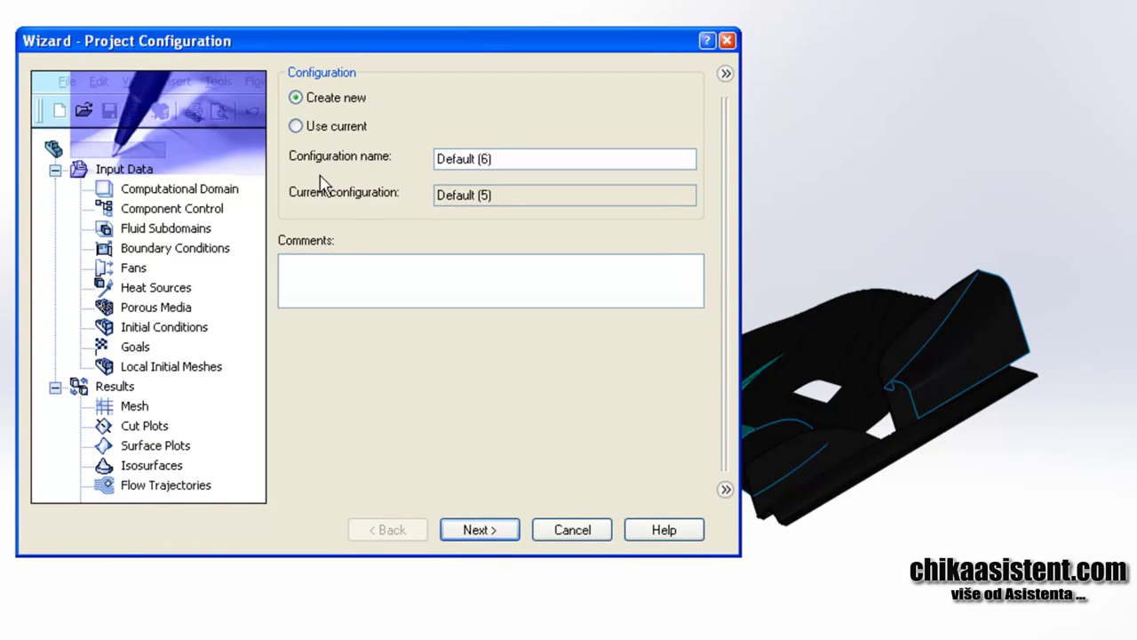
- Choose the SI (m-kg-s) unit system, keeping velocity in m/s
{"action": "left_click", "coordinate": [362, 285]}
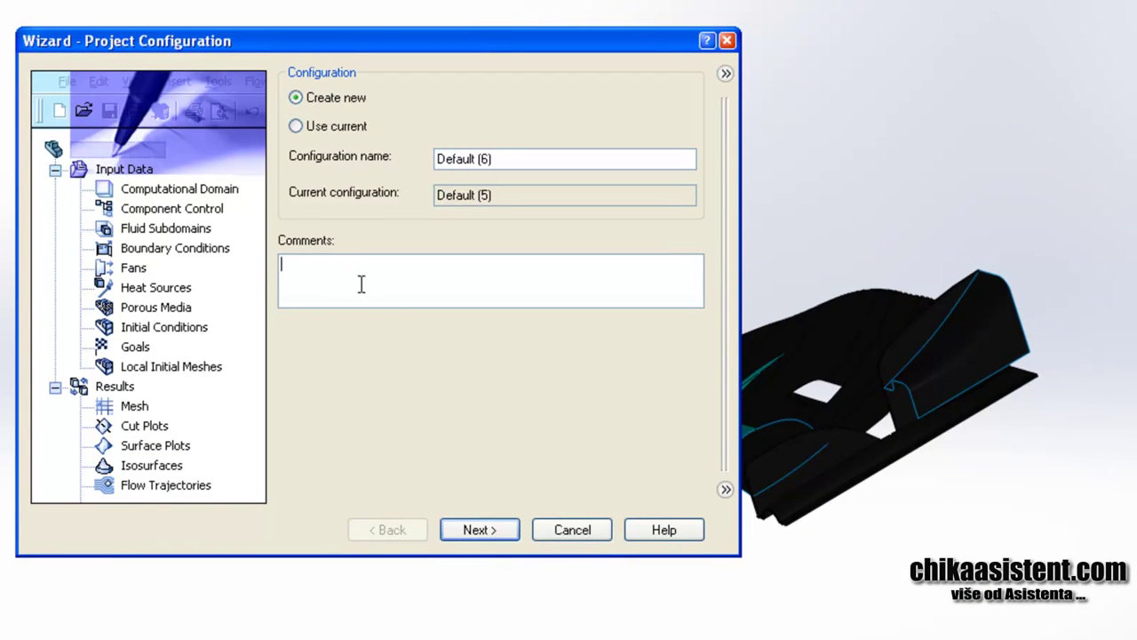
{"action": "left_click", "coordinate": [480, 529]}
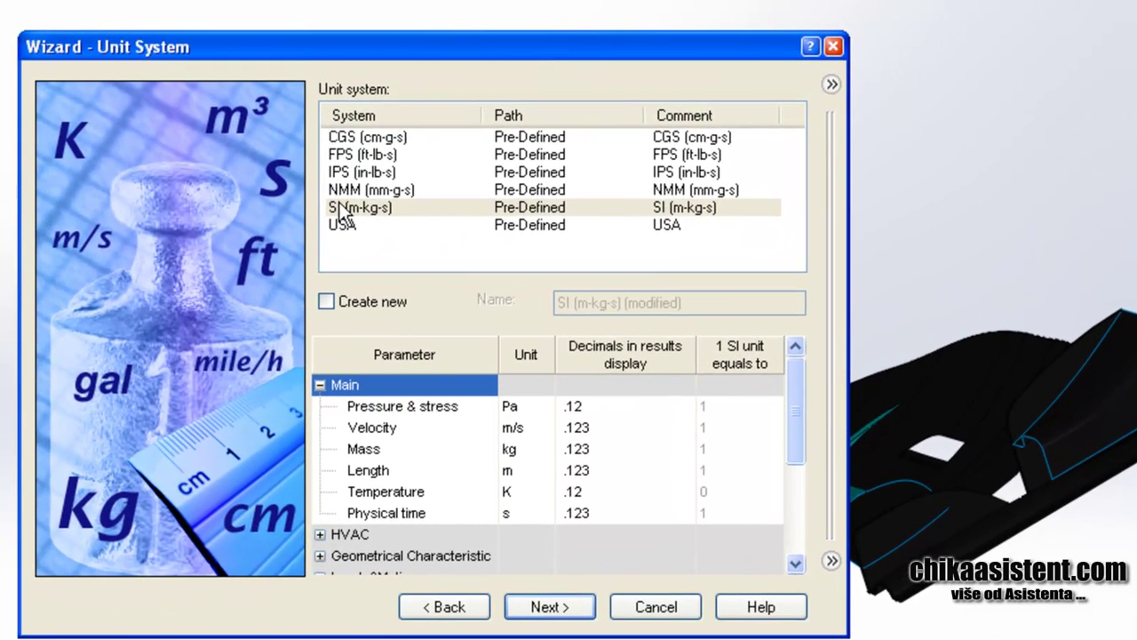
{"action": "left_click", "coordinate": [343, 210]}
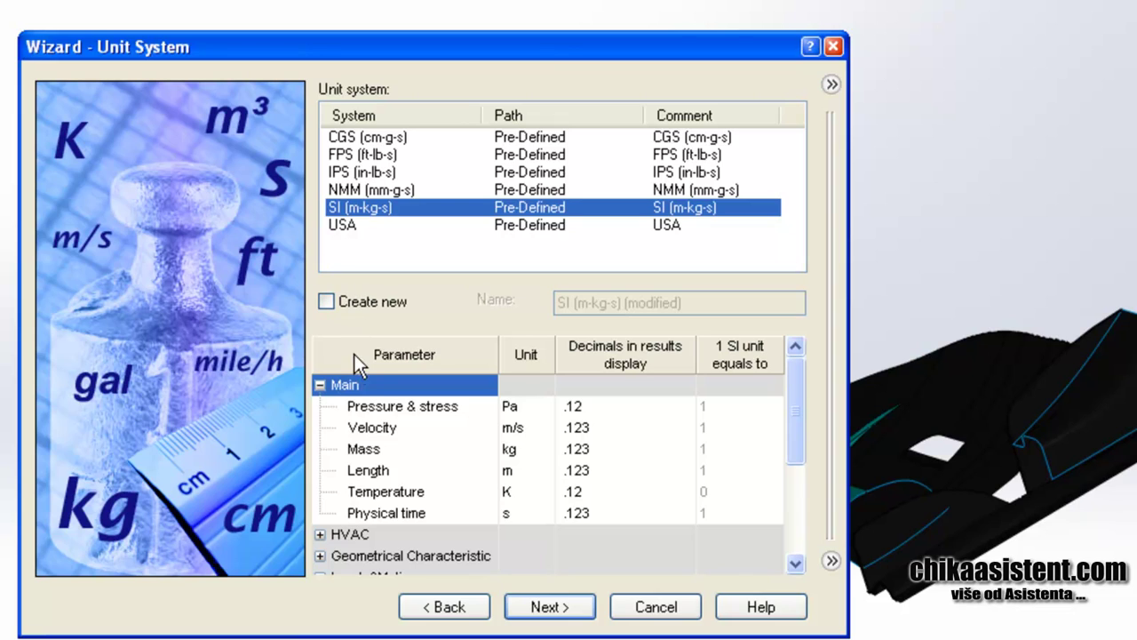
{"action": "left_click", "coordinate": [319, 385]}
{"action": "left_click", "coordinate": [321, 385]}
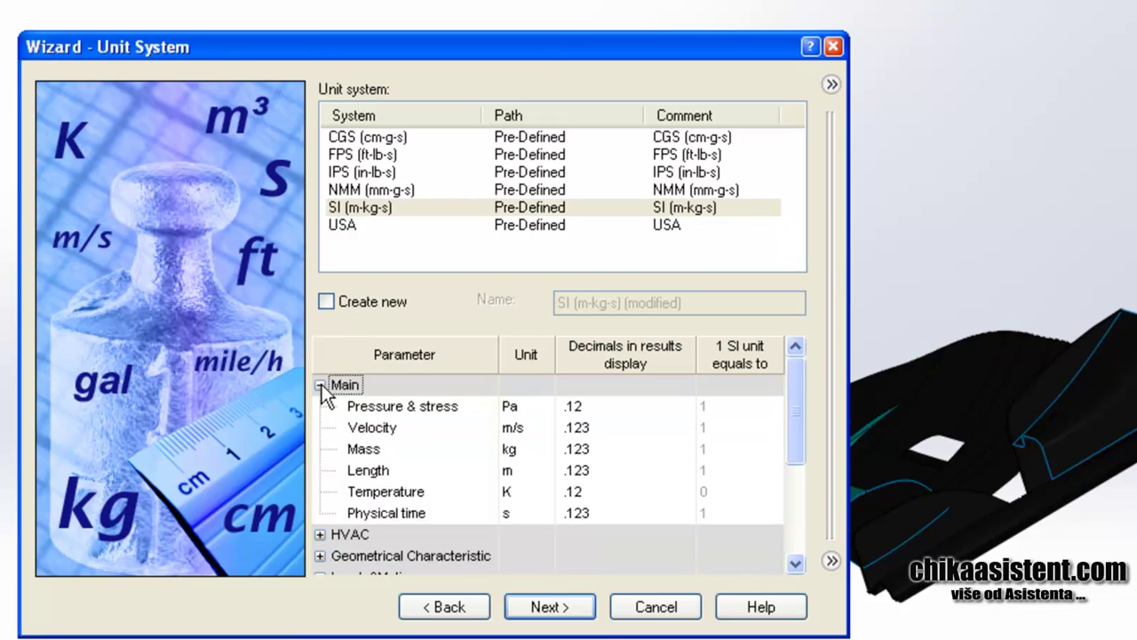
{"action": "left_click", "coordinate": [371, 430]}
{"action": "left_click", "coordinate": [524, 433]}
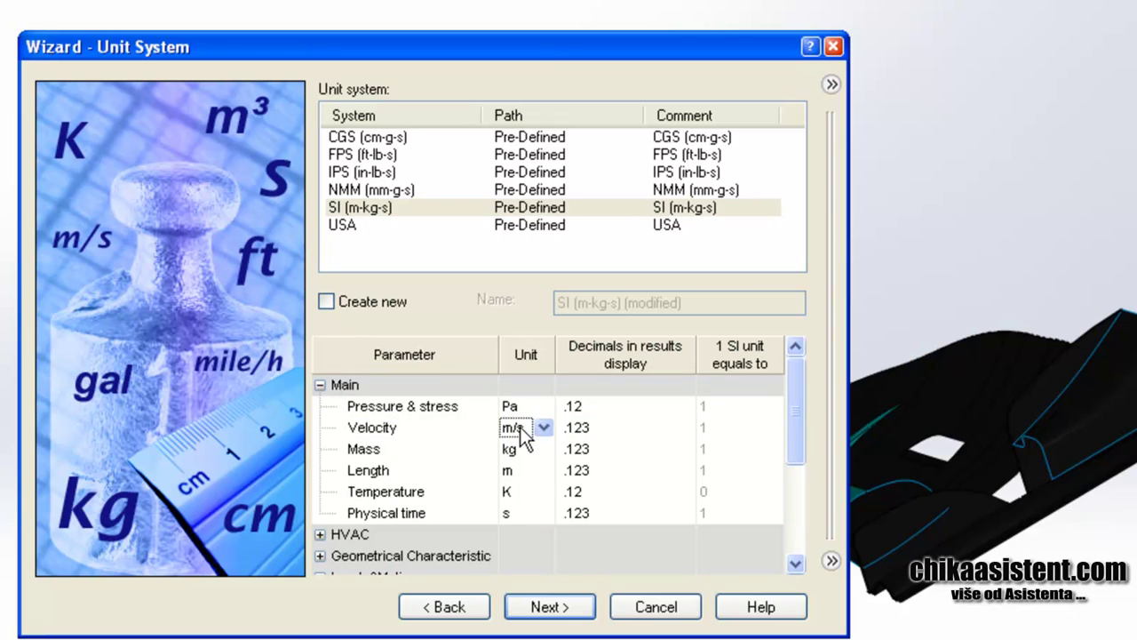
{"action": "left_click", "coordinate": [544, 428]}
{"action": "key", "text": "Return"}
- Check the Force unit under Loads&Motion and set the analysis type to External
{"action": "left_click_drag", "start_coordinate": [794, 398], "coordinate": [795, 448]}
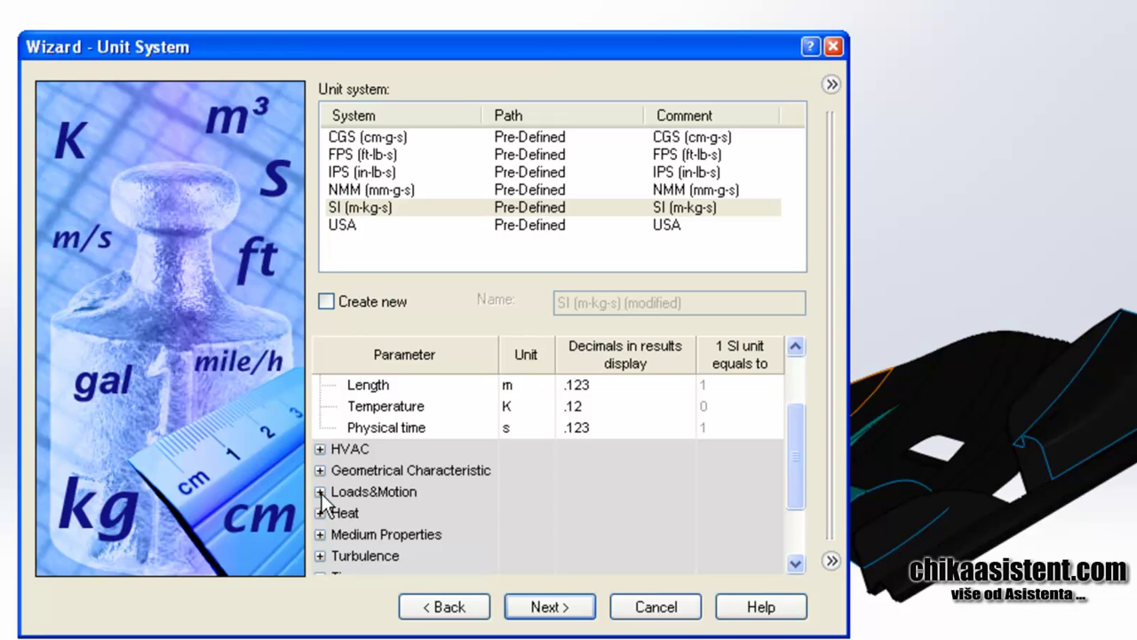
{"action": "left_click", "coordinate": [321, 491]}
{"action": "left_click", "coordinate": [354, 534]}
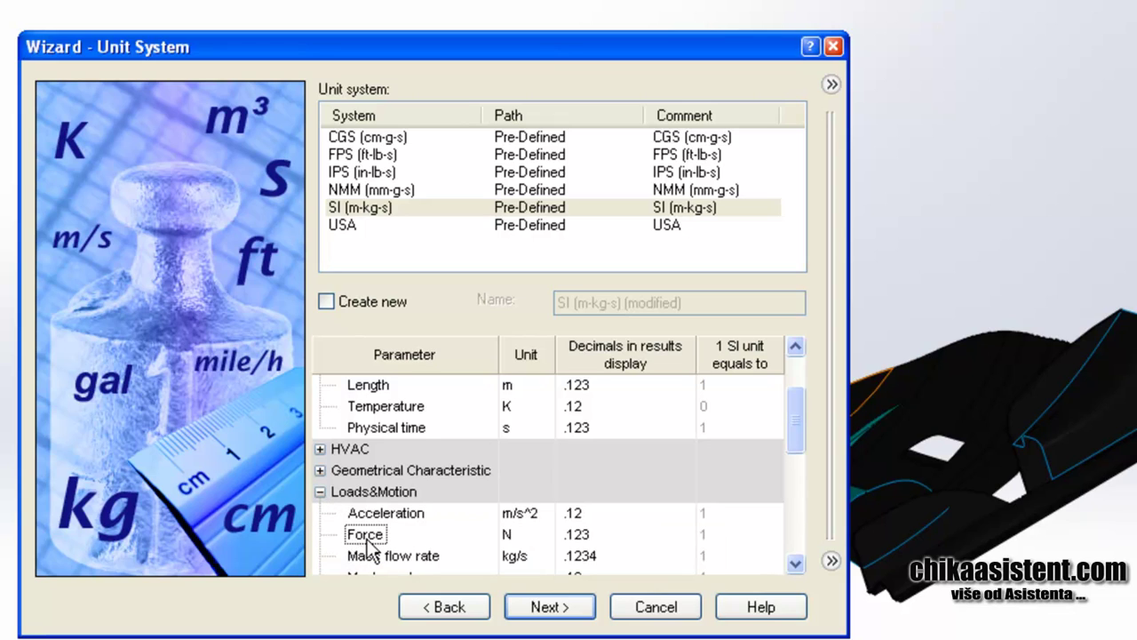
{"action": "left_click", "coordinate": [531, 611]}
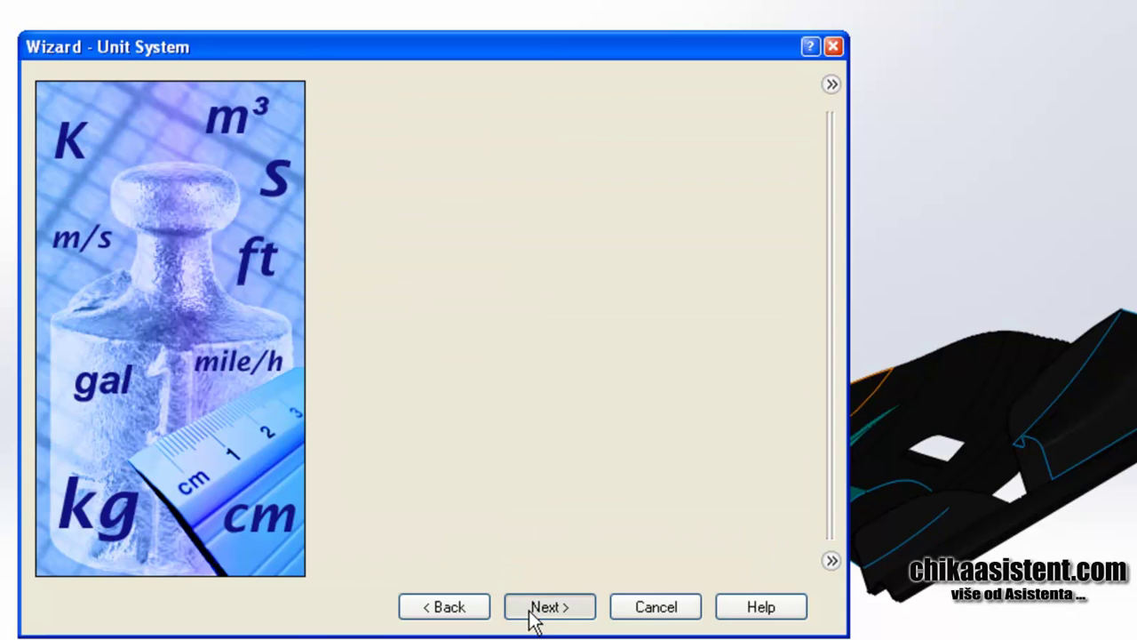
{"action": "left_click", "coordinate": [340, 148]}
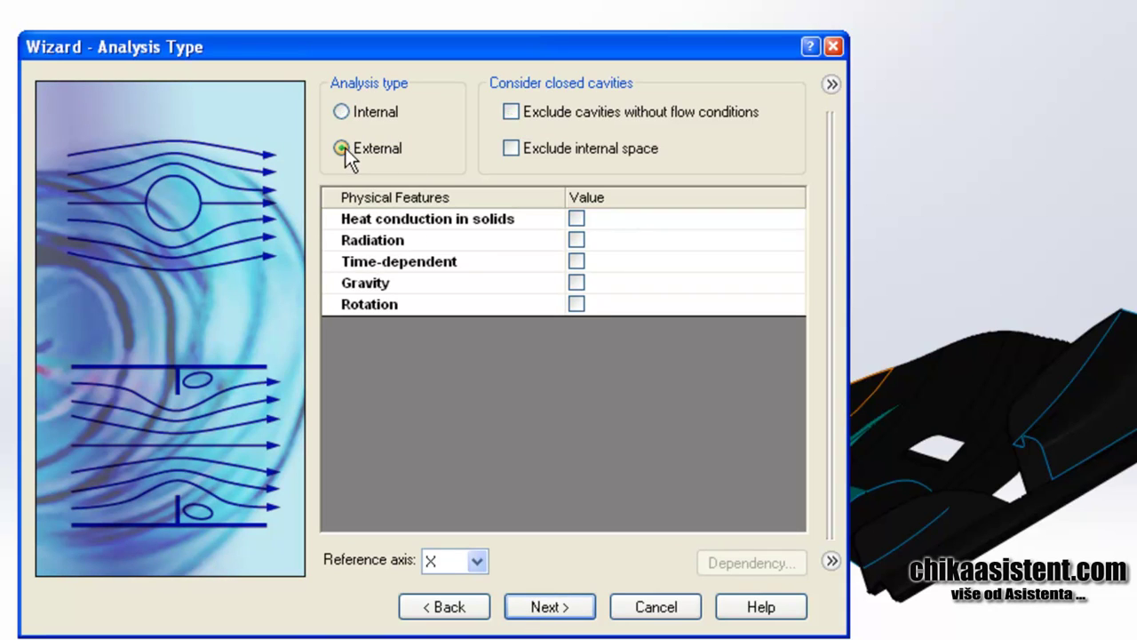
- Exclude internal space from the analysis and set the reference axis to Y
{"action": "left_click", "coordinate": [511, 148]}
{"action": "left_click", "coordinate": [447, 560]}
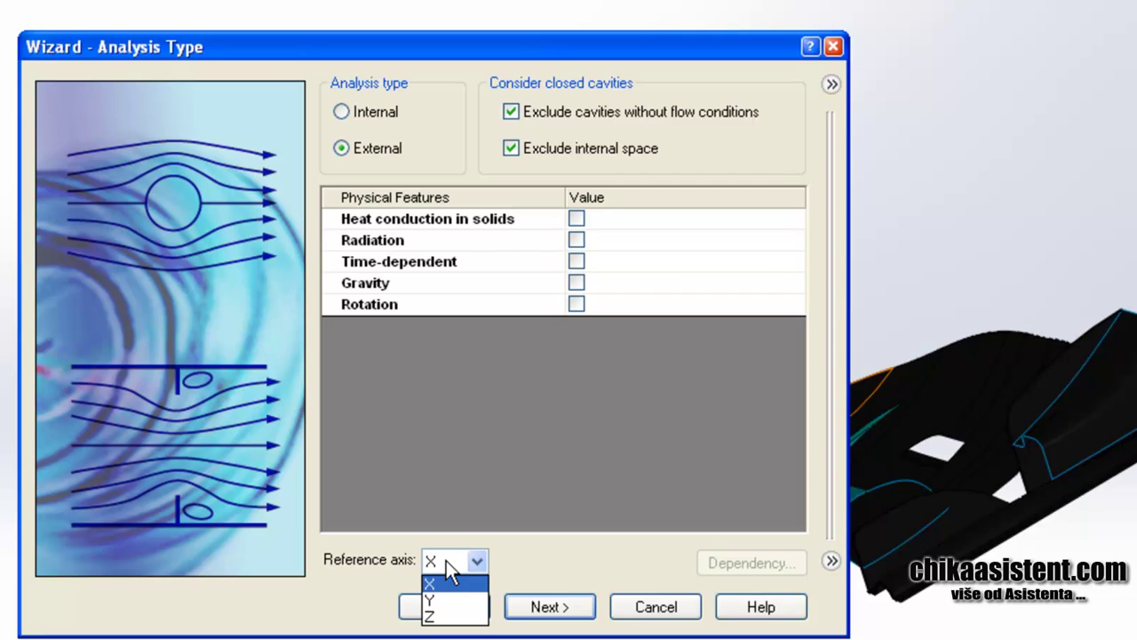
{"action": "left_click", "coordinate": [451, 610]}
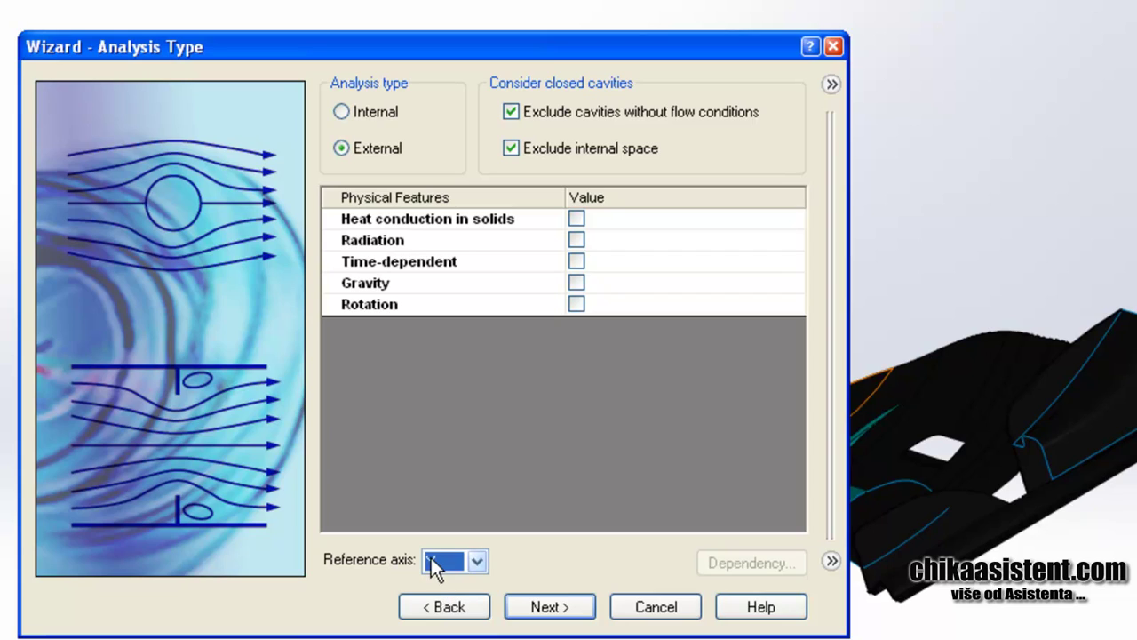
{"action": "left_click", "coordinate": [536, 611]}
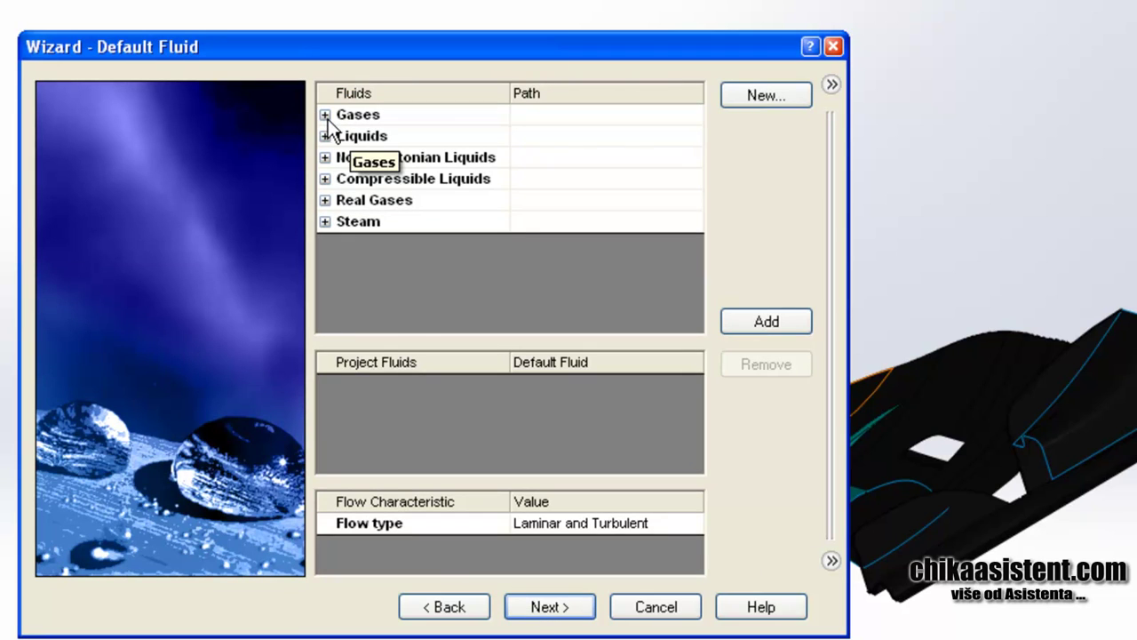
- Add Air from Gases as the project fluid and pass Wall Conditions to Initial and Ambient Conditions
{"action": "left_click", "coordinate": [326, 117]}
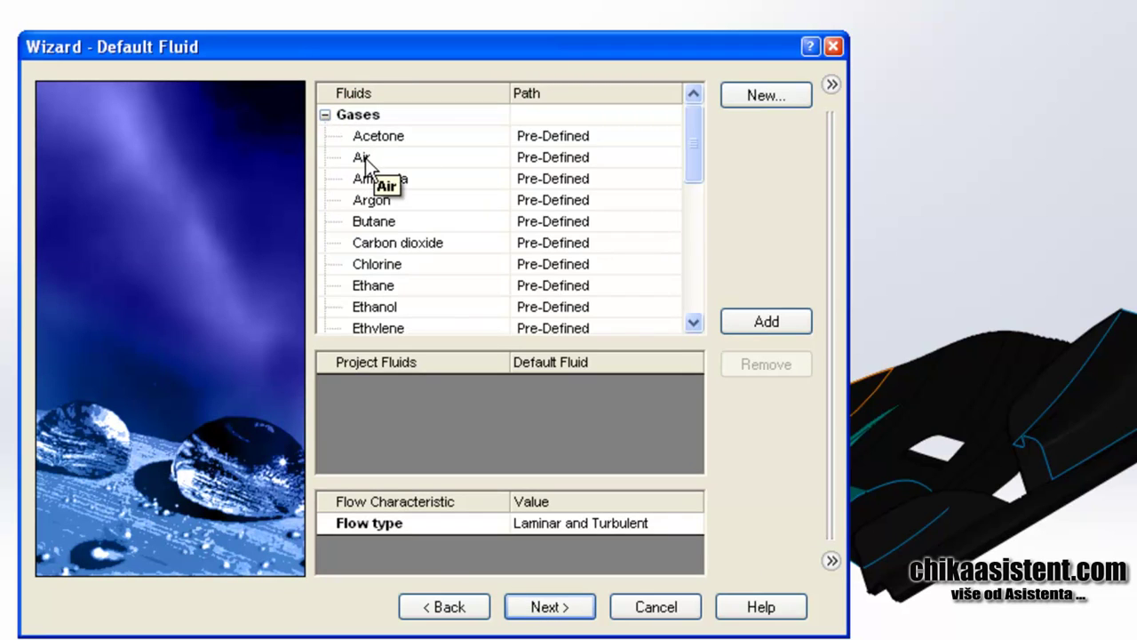
{"action": "left_click", "coordinate": [365, 158]}
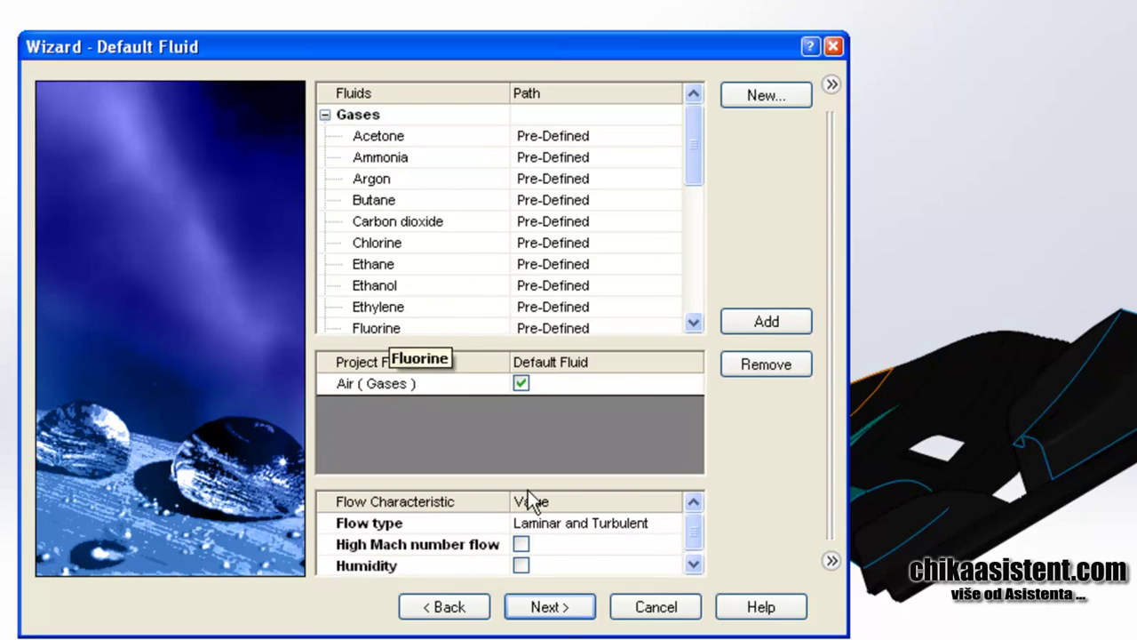
{"action": "left_click", "coordinate": [555, 610]}
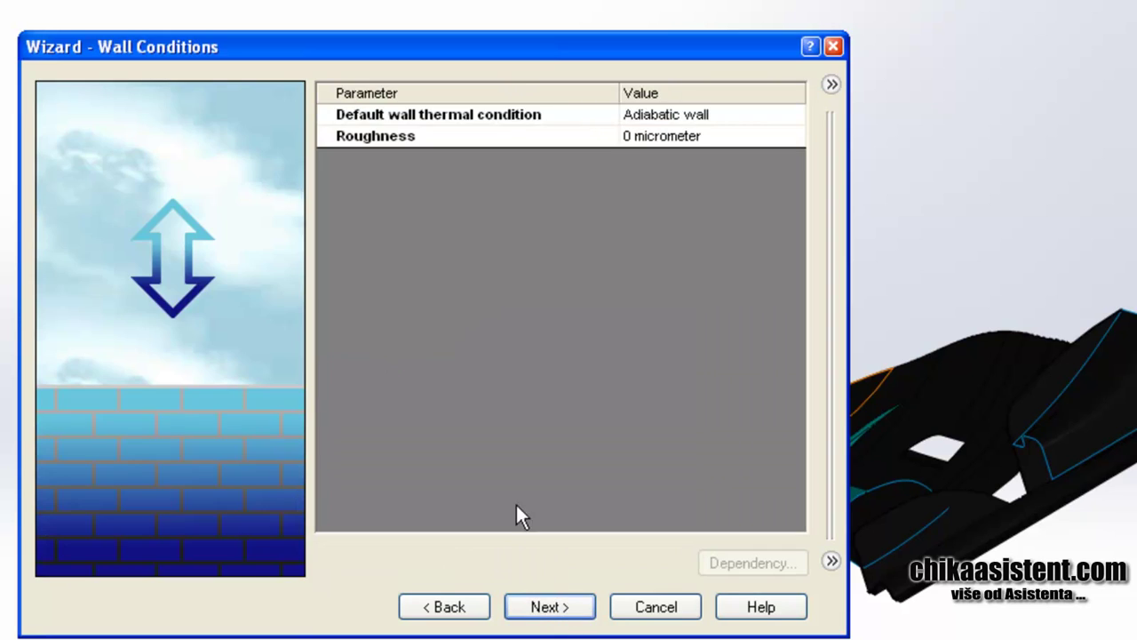
{"action": "left_click", "coordinate": [550, 596]}
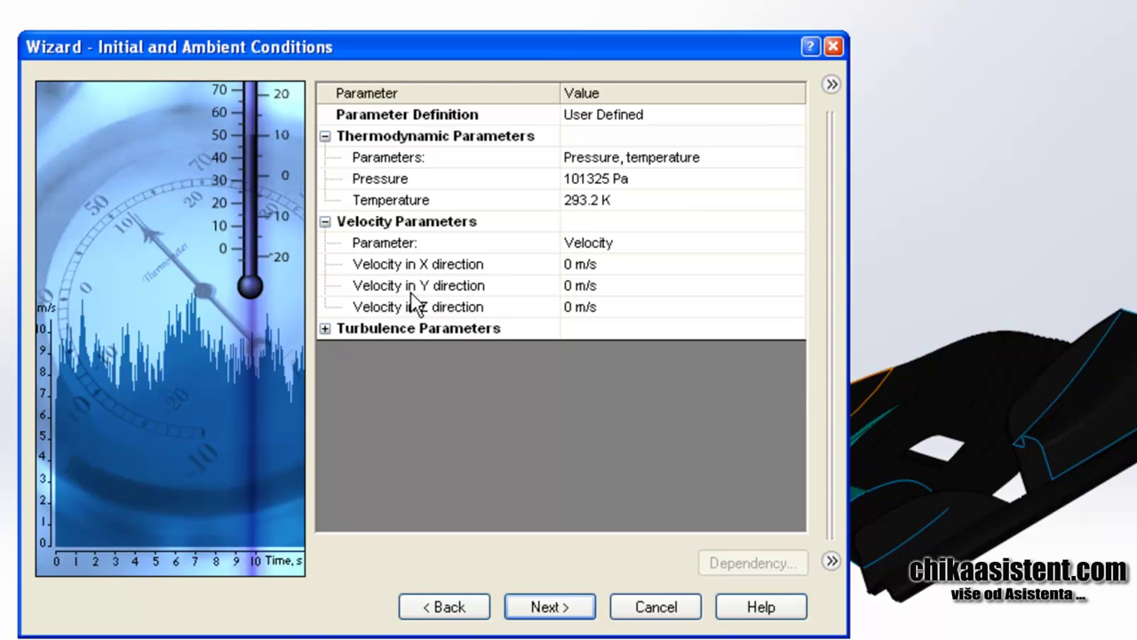
- Enter 88 m/s as the velocity in the Y direction
{"action": "left_click", "coordinate": [569, 286]}
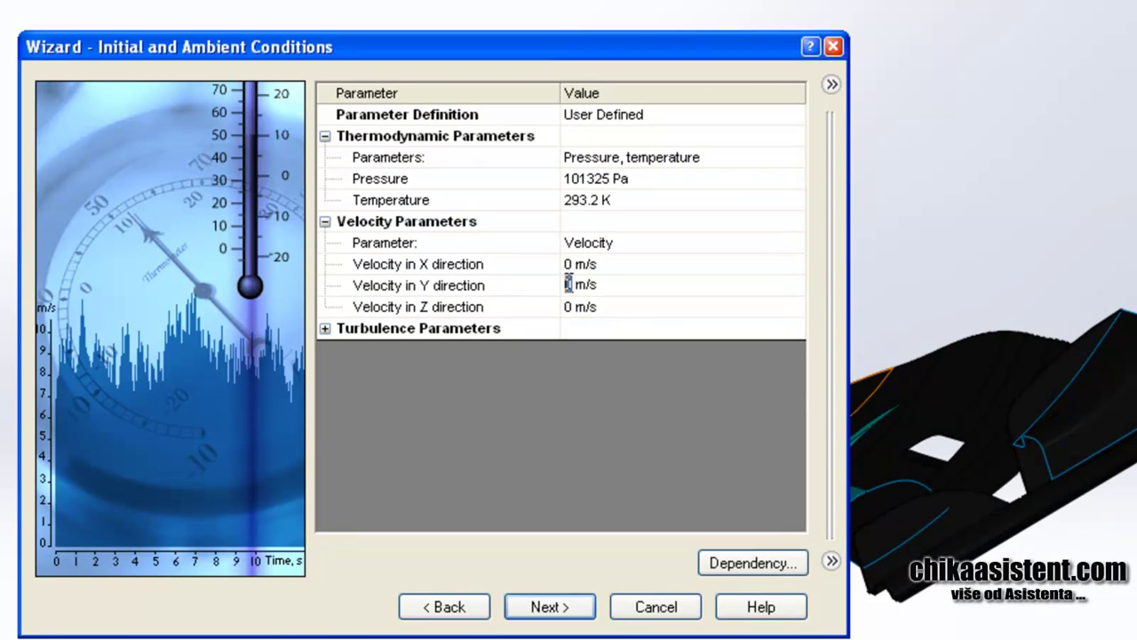
{"action": "type", "text": "88"}
{"action": "left_click_drag", "start_coordinate": [580, 285], "coordinate": [563, 283]}
- Set the result resolution to 3 and finish the wizard
{"action": "left_click", "coordinate": [539, 608]}
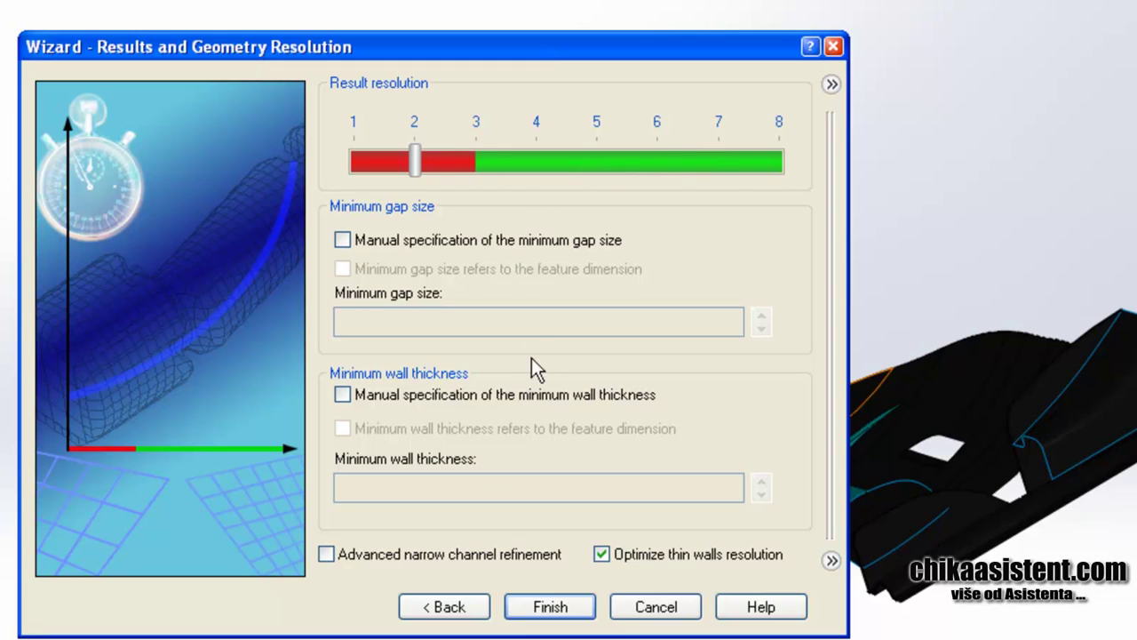
{"action": "left_click", "coordinate": [480, 169]}
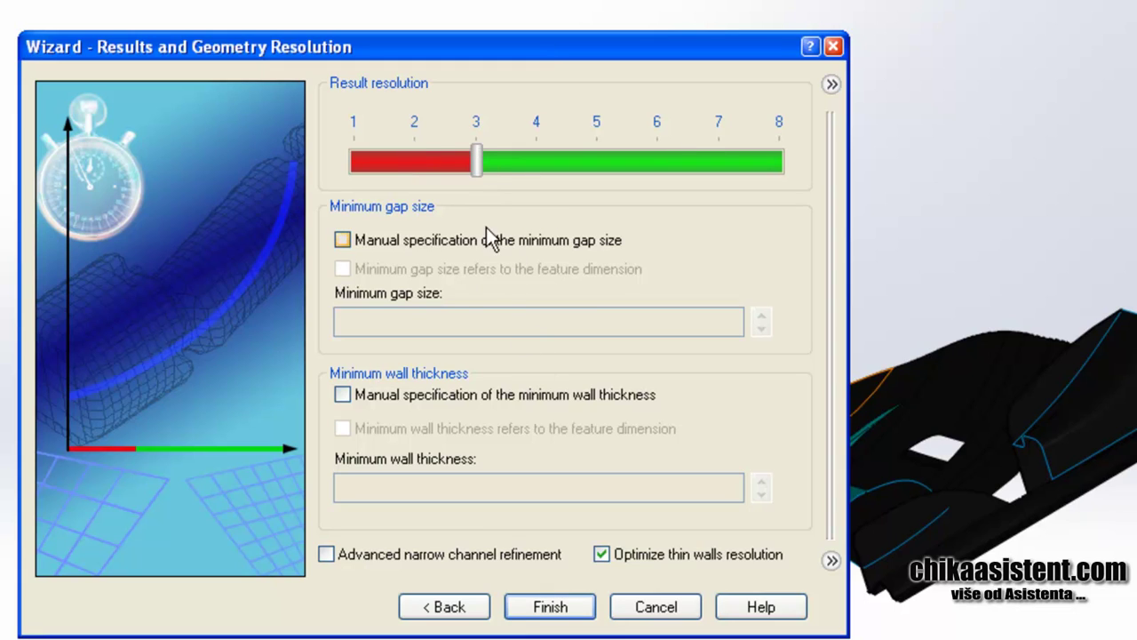
{"action": "left_click", "coordinate": [548, 607]}
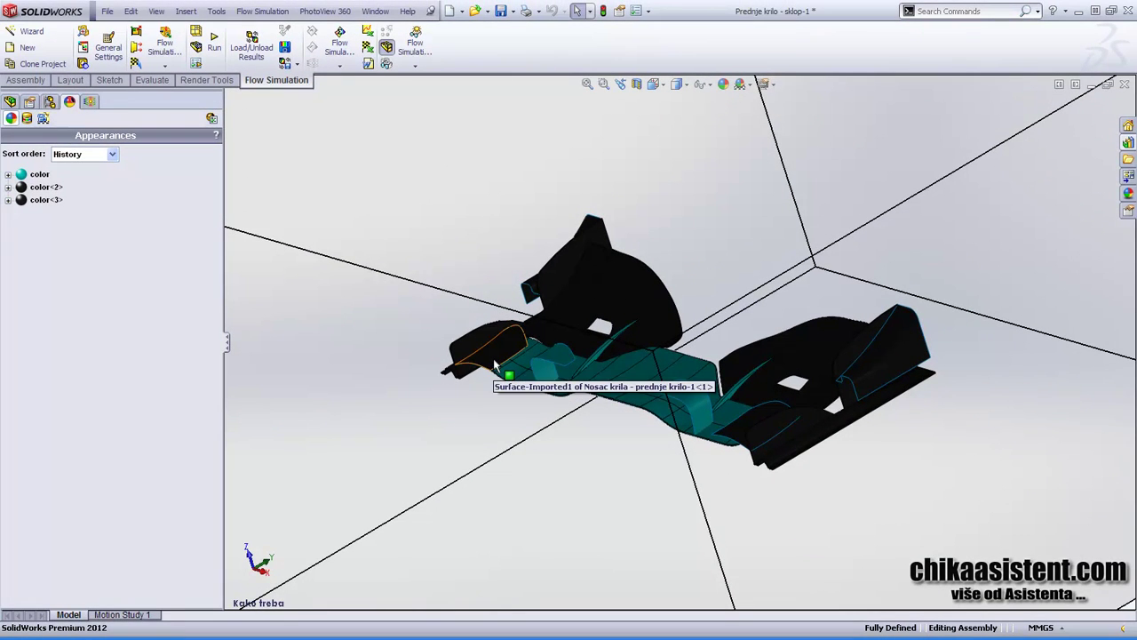
{"action": "scroll", "coordinate": [486, 358], "scroll_direction": "up", "scroll_amount": 2}
{"action": "scroll", "coordinate": [486, 358], "scroll_direction": "up", "scroll_amount": 2}
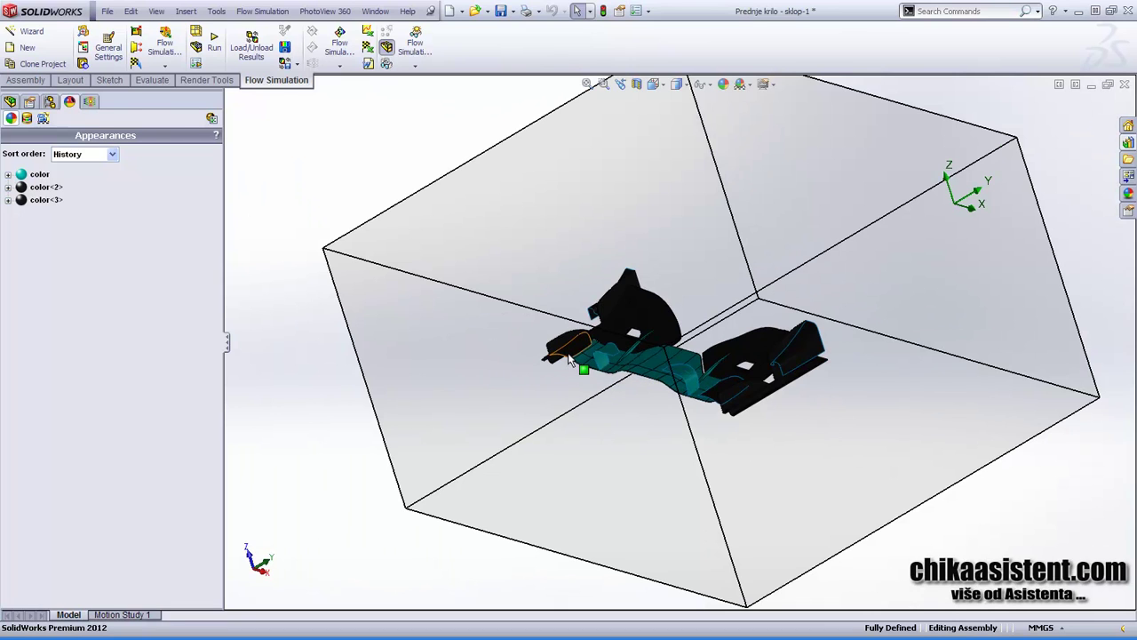
{"action": "mouse_move", "coordinate": [570, 356]}
{"action": "middle_mouse_down"}
{"action": "mouse_move", "coordinate": [540, 306]}
{"action": "mouse_move", "coordinate": [774, 426]}
{"action": "mouse_move", "coordinate": [716, 450]}
{"action": "mouse_move", "coordinate": [694, 442]}
{"action": "mouse_move", "coordinate": [644, 333]}
{"action": "mouse_move", "coordinate": [679, 323]}
{"action": "mouse_move", "coordinate": [613, 347]}
{"action": "mouse_move", "coordinate": [619, 361]}
{"action": "mouse_move", "coordinate": [502, 318]}
{"action": "mouse_move", "coordinate": [531, 365]}
{"action": "middle_mouse_up"}
{"action": "key", "text": "f"}
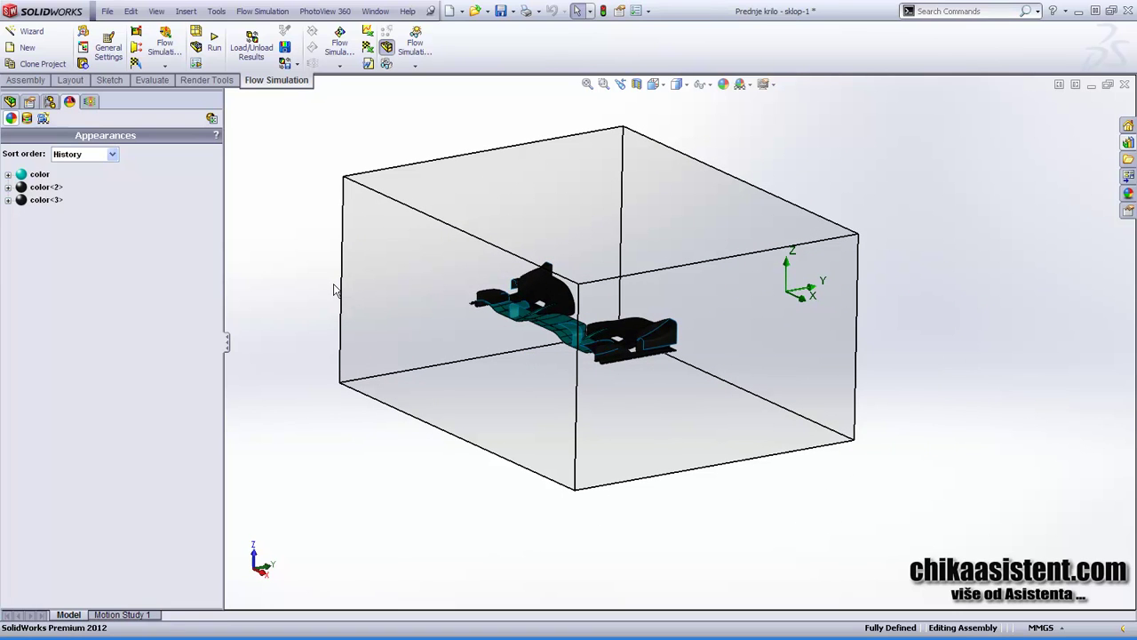
- Edit the Computational Domain definition and pull its X max face in toward the wing
{"action": "left_click", "coordinate": [89, 102]}
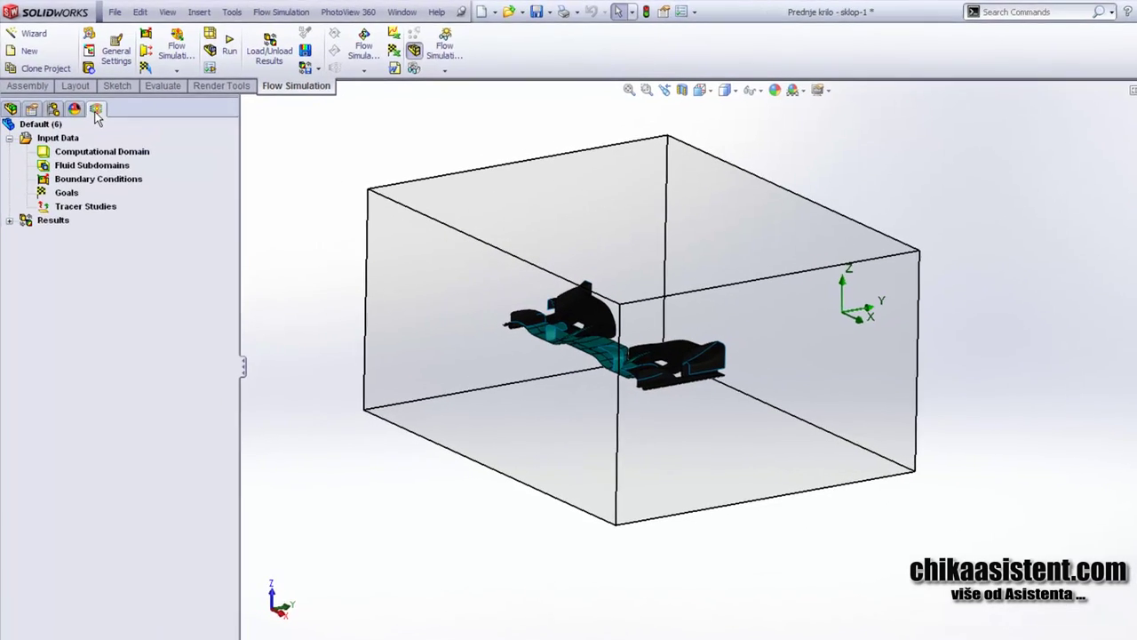
{"action": "left_click", "coordinate": [75, 143]}
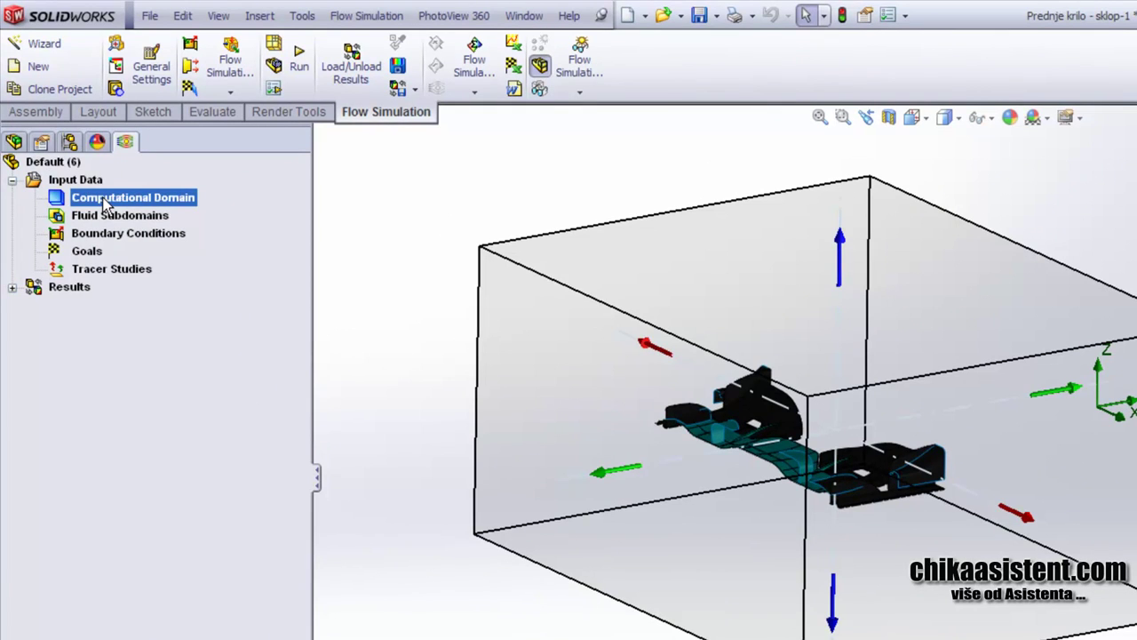
{"action": "right_click", "coordinate": [105, 203]}
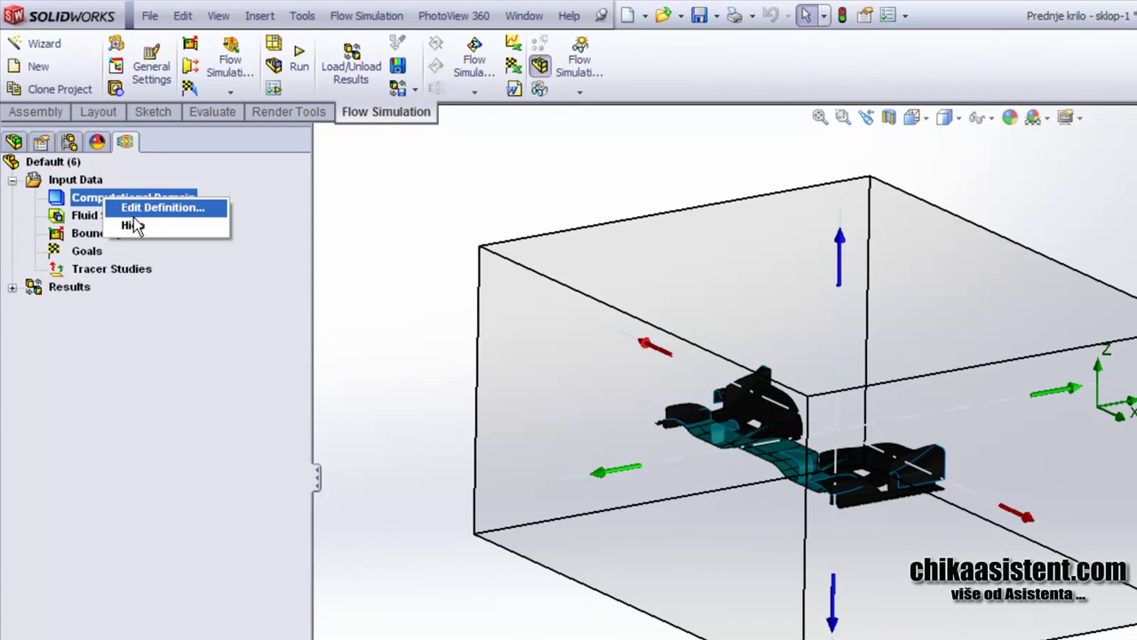
{"action": "left_click", "coordinate": [151, 208]}
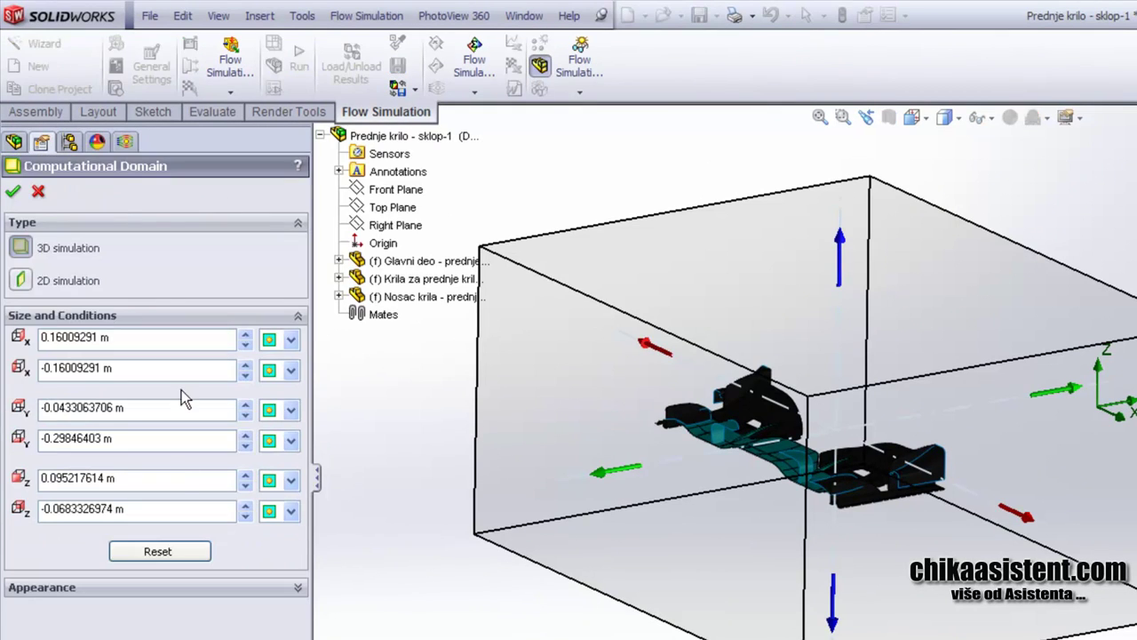
{"action": "left_click_drag", "start_coordinate": [171, 345], "coordinate": [27, 349]}
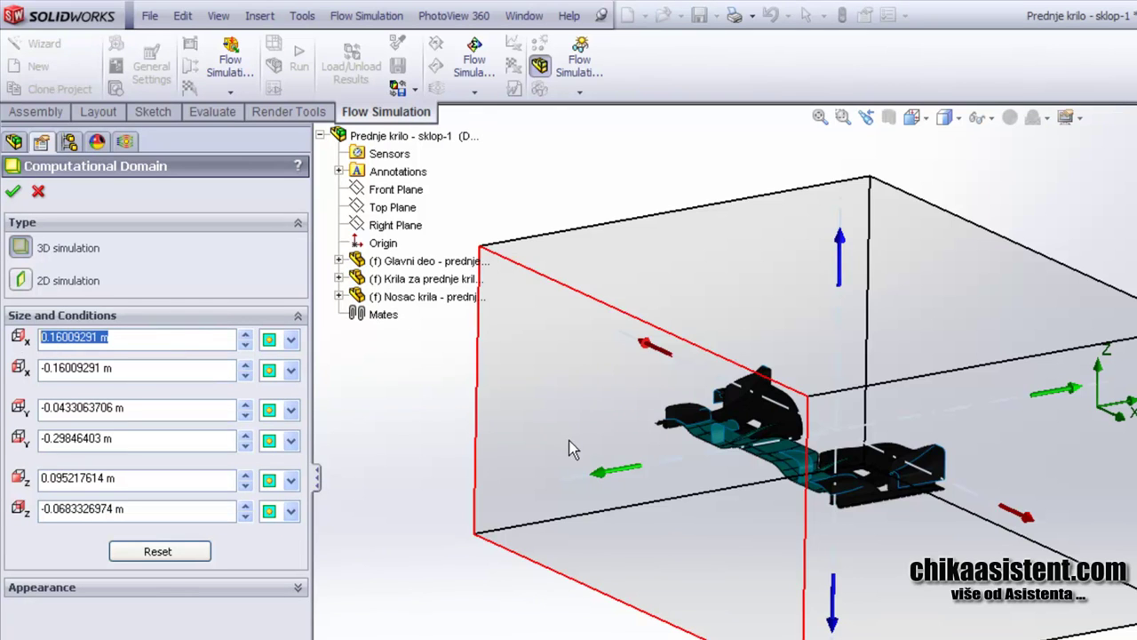
{"action": "middle_click_drag", "start_coordinate": [574, 452], "coordinate": [373, 431]}
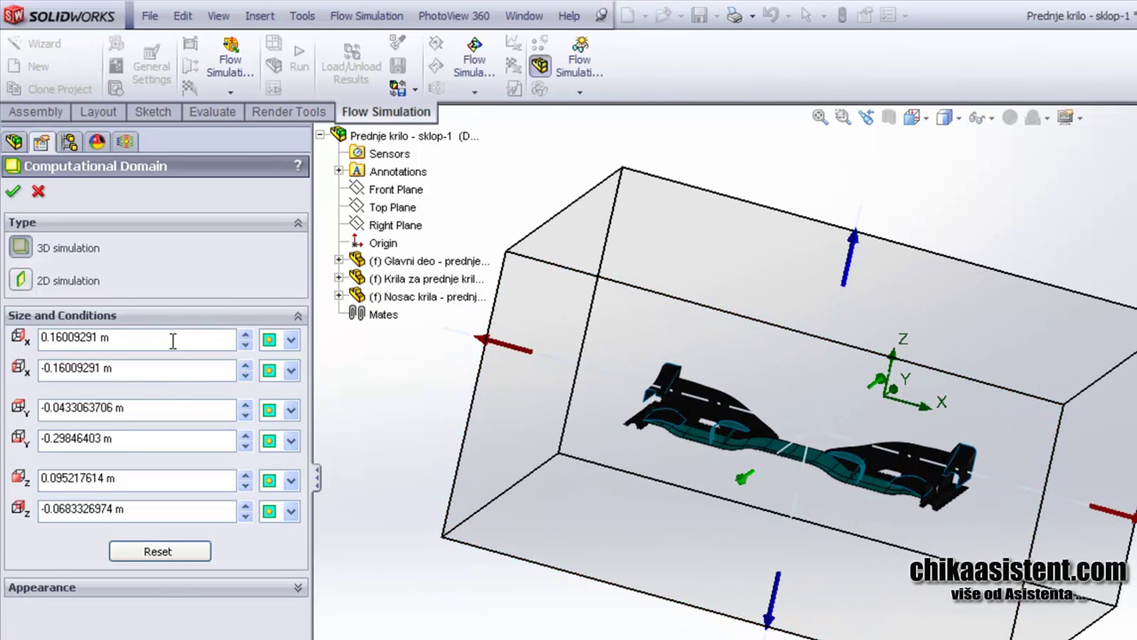
{"action": "left_click_drag", "start_coordinate": [173, 340], "coordinate": [37, 340]}
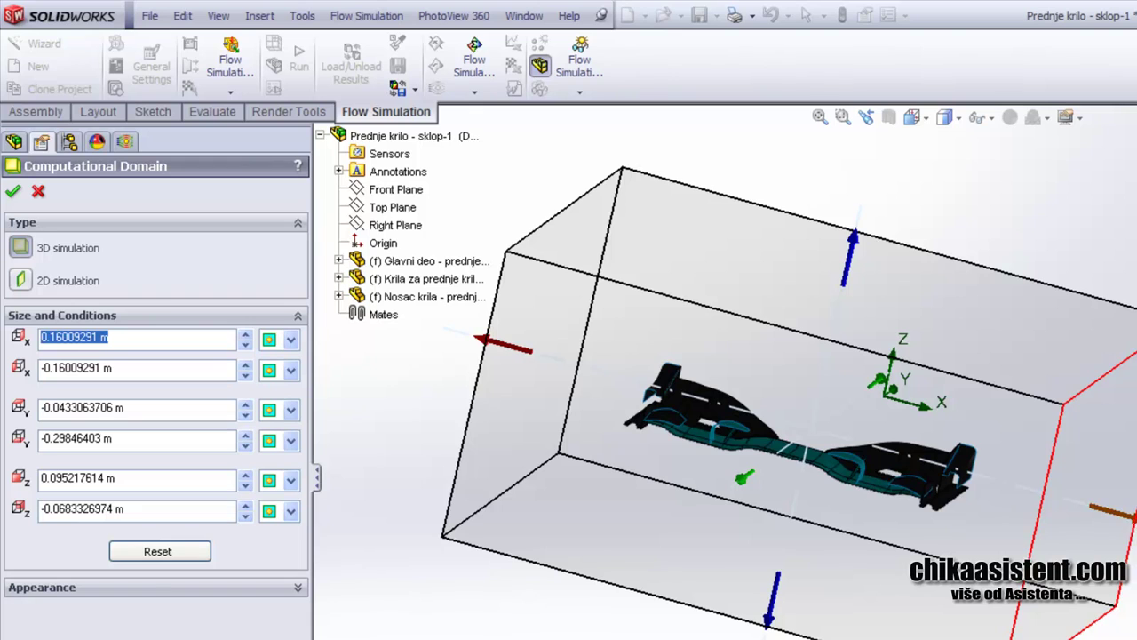
{"action": "left_click_drag", "start_coordinate": [1122, 531], "coordinate": [1042, 491]}
{"action": "middle_click_drag", "start_coordinate": [878, 499], "coordinate": [889, 500]}
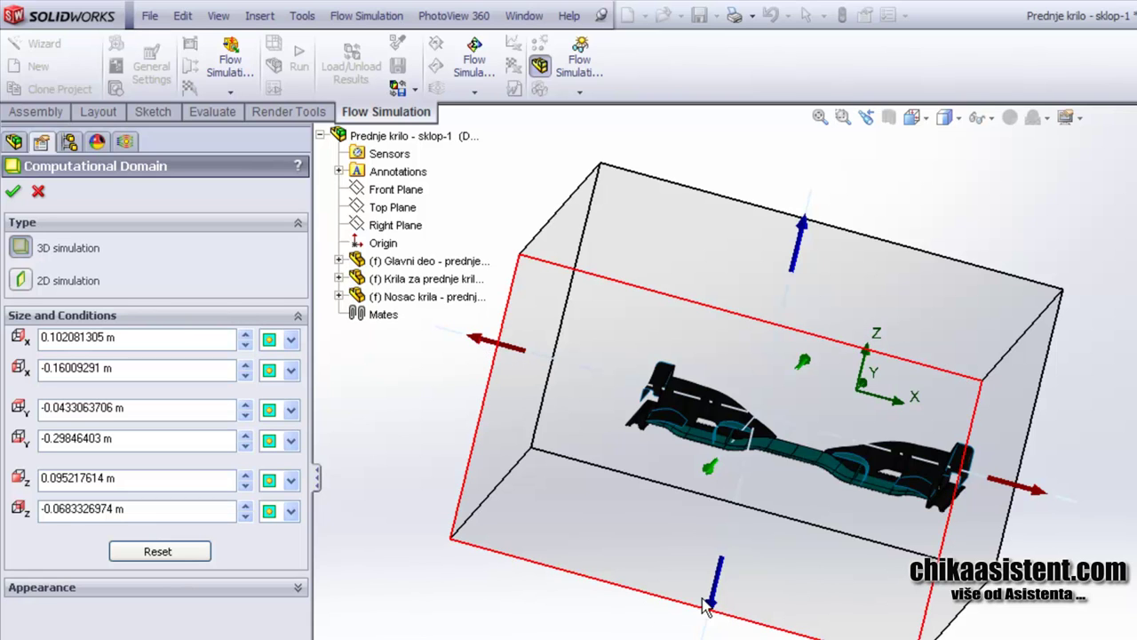
- Raise the domain's bottom face just below the wing and lower its top face toward it
{"action": "left_click_drag", "start_coordinate": [718, 594], "coordinate": [723, 507]}
{"action": "middle_click_drag", "start_coordinate": [723, 507], "coordinate": [728, 503]}
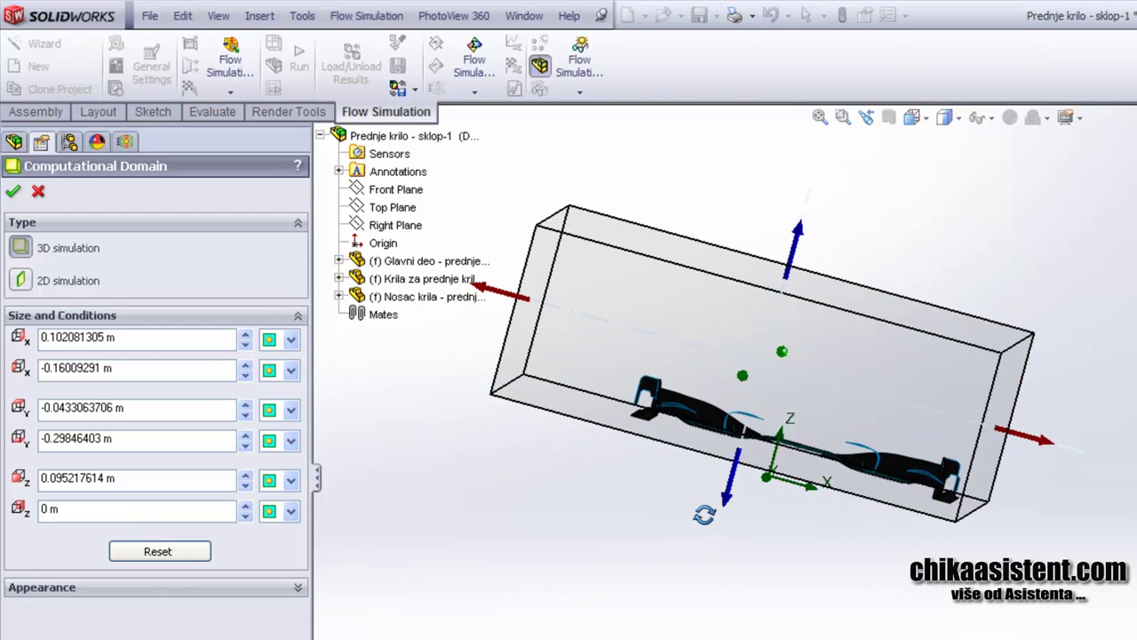
{"action": "left_click_drag", "start_coordinate": [727, 499], "coordinate": [729, 507]}
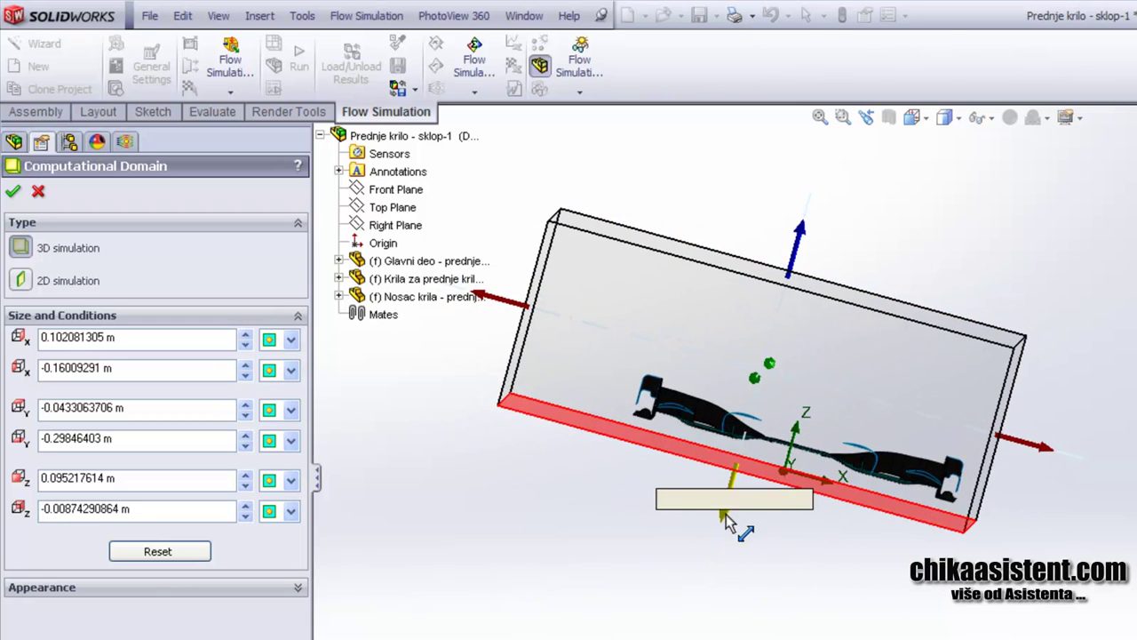
{"action": "middle_click_drag", "start_coordinate": [671, 535], "coordinate": [728, 448]}
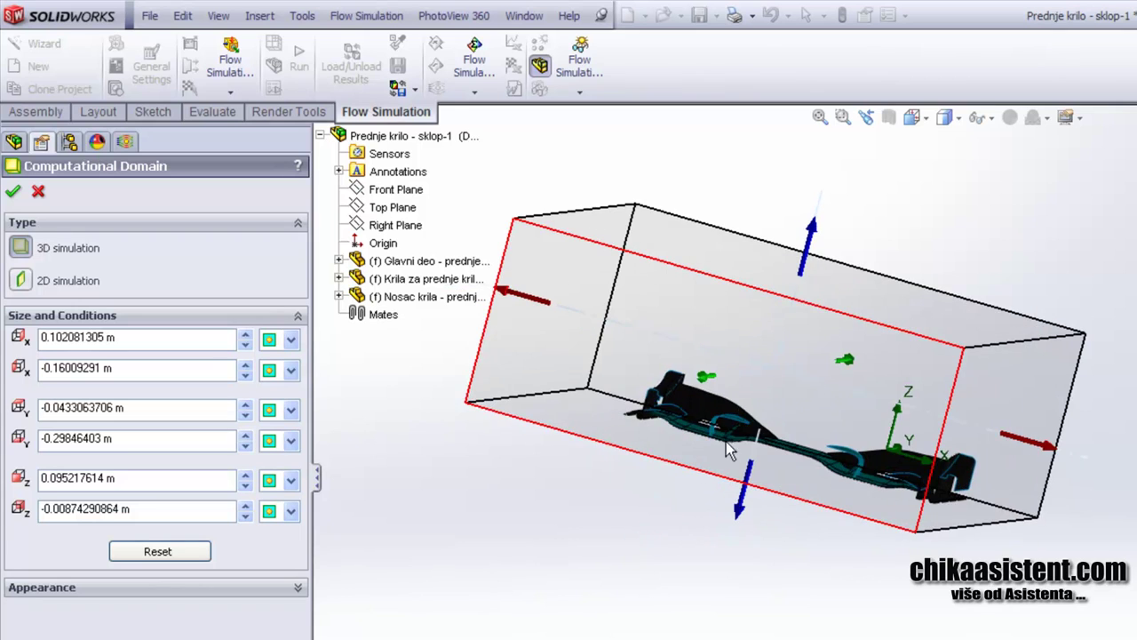
{"action": "left_click_drag", "start_coordinate": [811, 236], "coordinate": [803, 343]}
{"action": "middle_click_drag", "start_coordinate": [803, 346], "coordinate": [623, 431]}
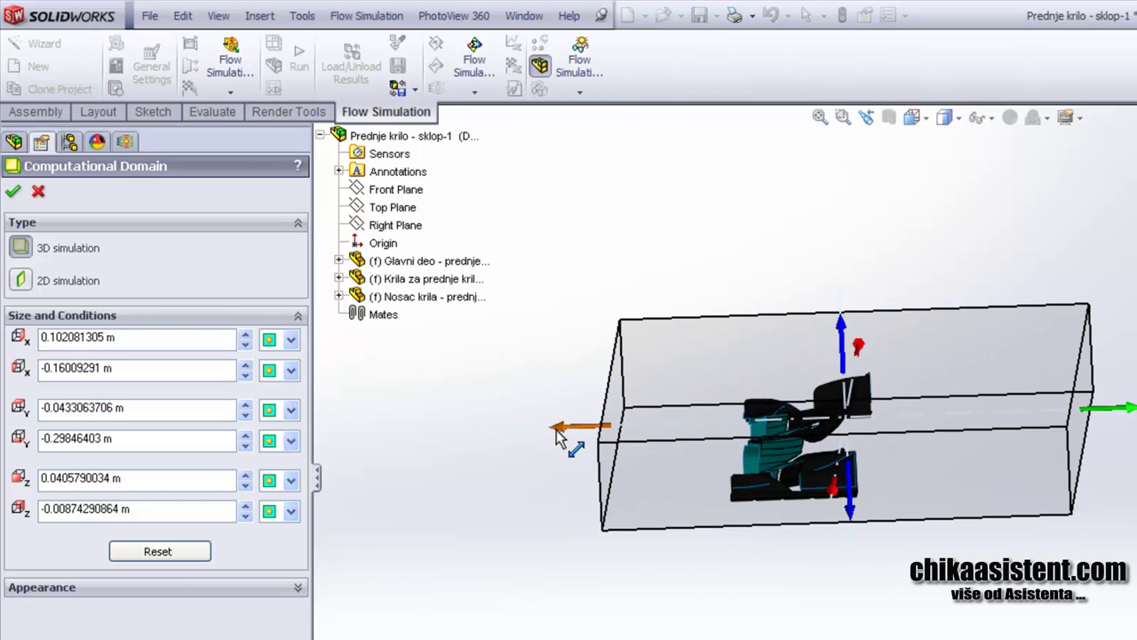
- Pull the Y min and Y max faces inward and set X min to 0 m
{"action": "left_click_drag", "start_coordinate": [561, 428], "coordinate": [685, 441]}
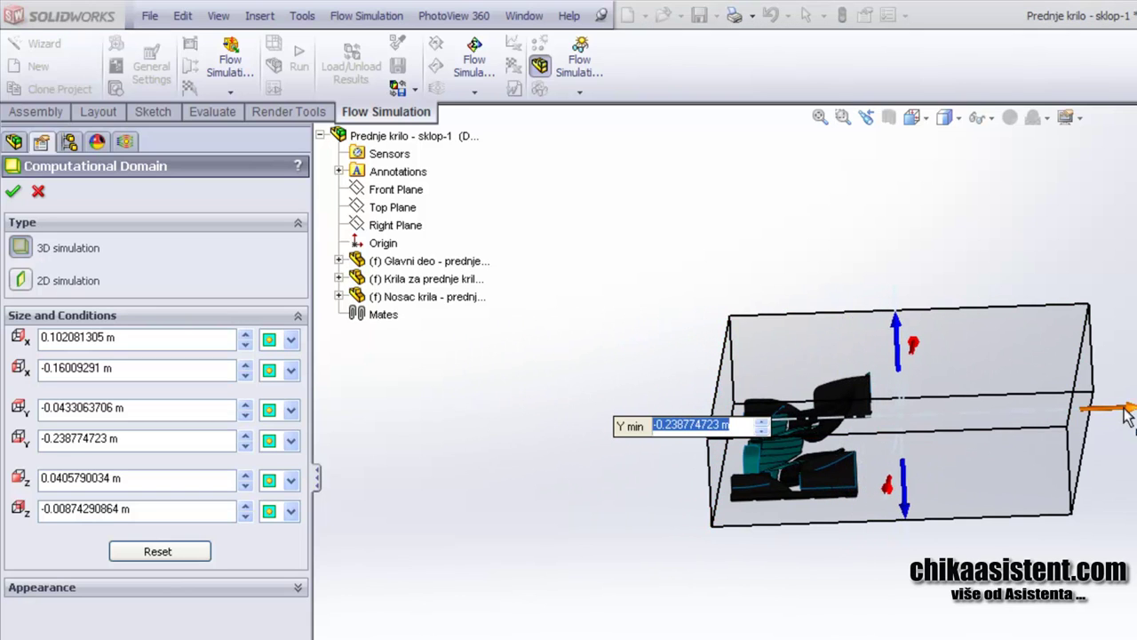
{"action": "left_click_drag", "start_coordinate": [1125, 408], "coordinate": [962, 411]}
{"action": "mouse_move", "coordinate": [963, 410]}
{"action": "middle_mouse_down"}
{"action": "mouse_move", "coordinate": [755, 426]}
{"action": "mouse_move", "coordinate": [773, 418]}
{"action": "middle_mouse_up"}
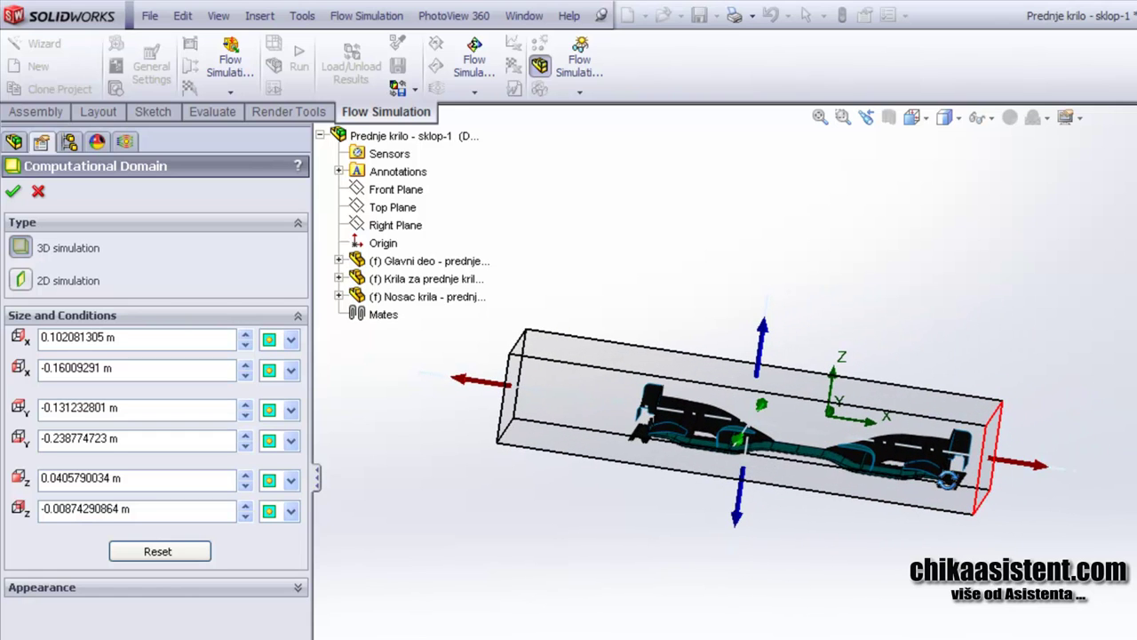
{"action": "left_click_drag", "start_coordinate": [149, 373], "coordinate": [5, 391]}
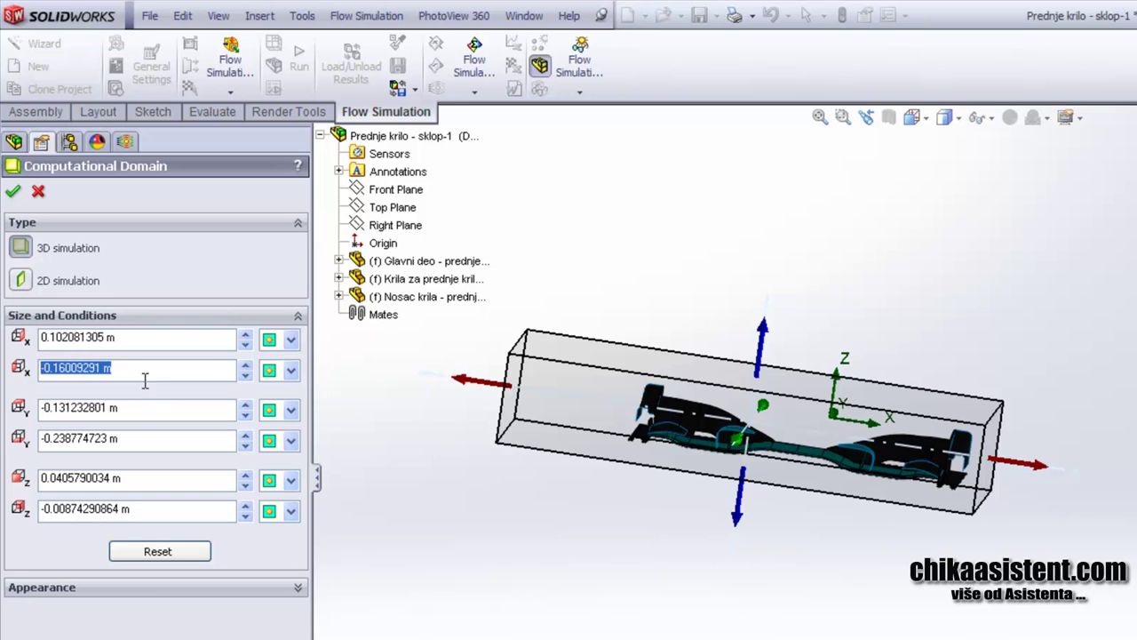
{"action": "type", "text": "0"}
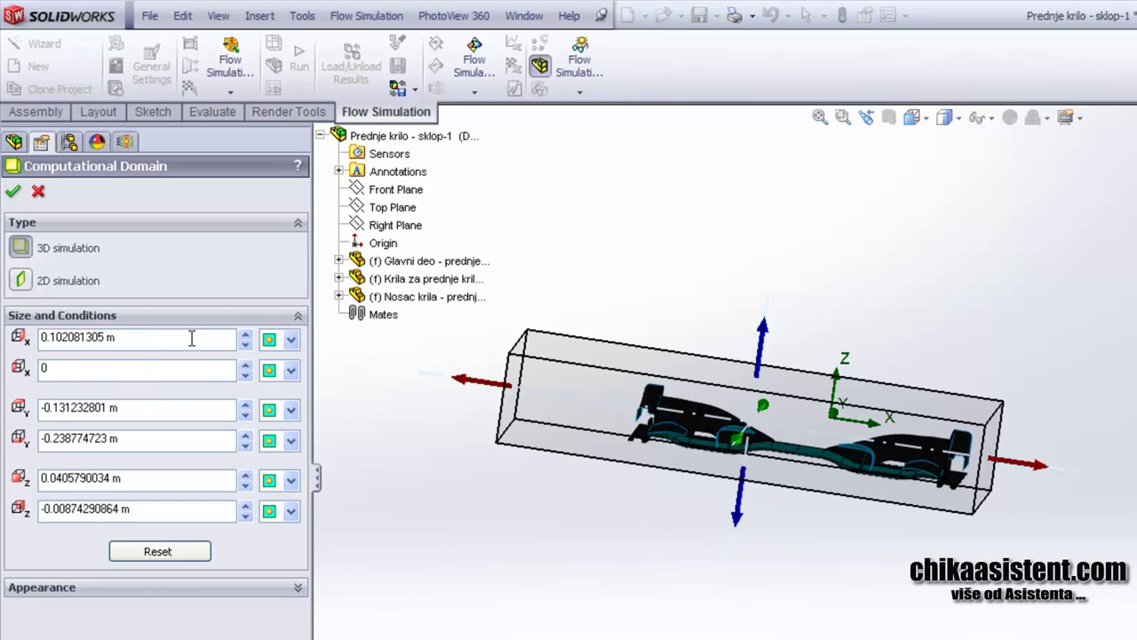
{"action": "key", "text": "Tab"}
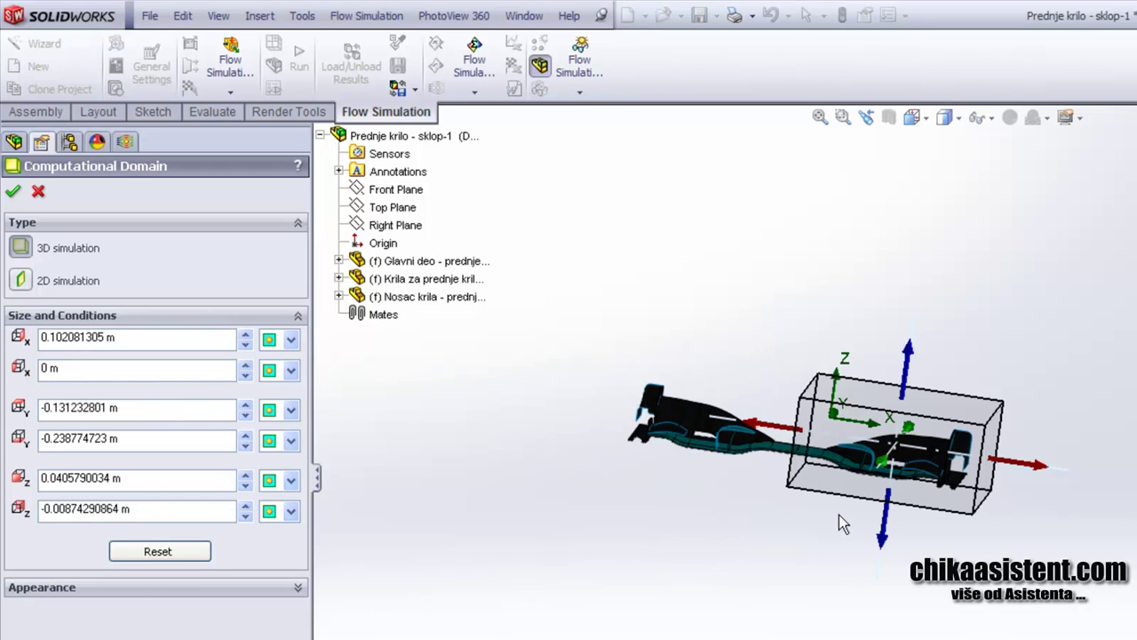
{"action": "mouse_move", "coordinate": [839, 522]}
{"action": "middle_mouse_down"}
{"action": "mouse_move", "coordinate": [891, 451]}
{"action": "mouse_move", "coordinate": [756, 467]}
{"action": "mouse_move", "coordinate": [787, 478]}
{"action": "mouse_move", "coordinate": [410, 424]}
{"action": "middle_mouse_up"}
{"action": "scroll", "coordinate": [893, 451], "scroll_direction": "down", "scroll_amount": 3}
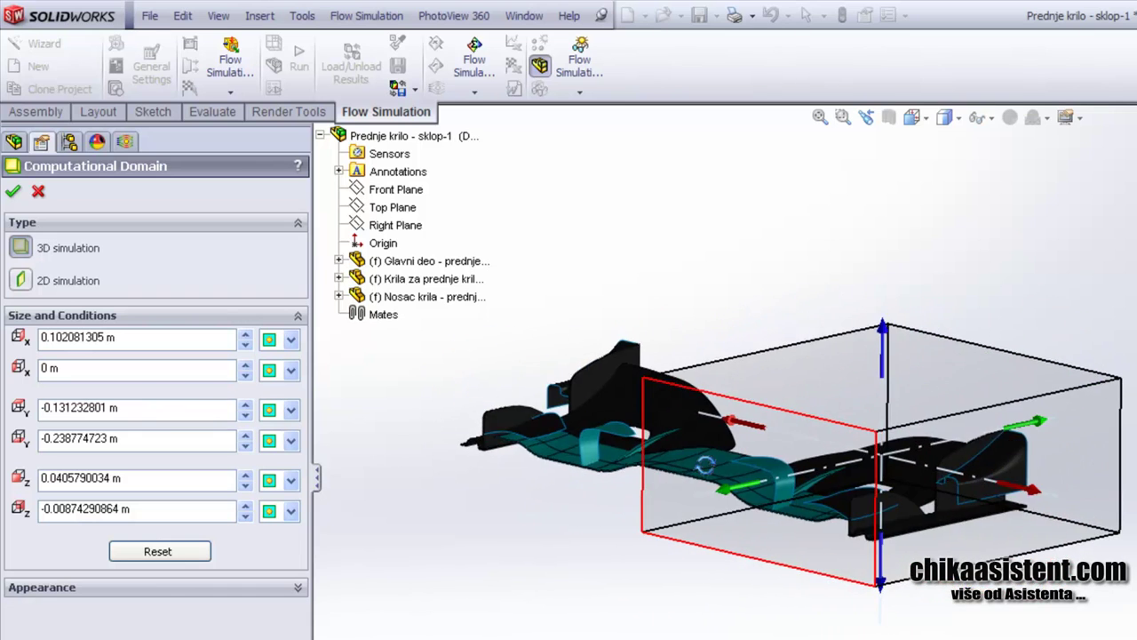
- Make the X min side a Symmetry boundary, drop the top to about 0.033 m, and confirm
{"action": "left_click", "coordinate": [291, 370]}
{"action": "left_click", "coordinate": [293, 411]}
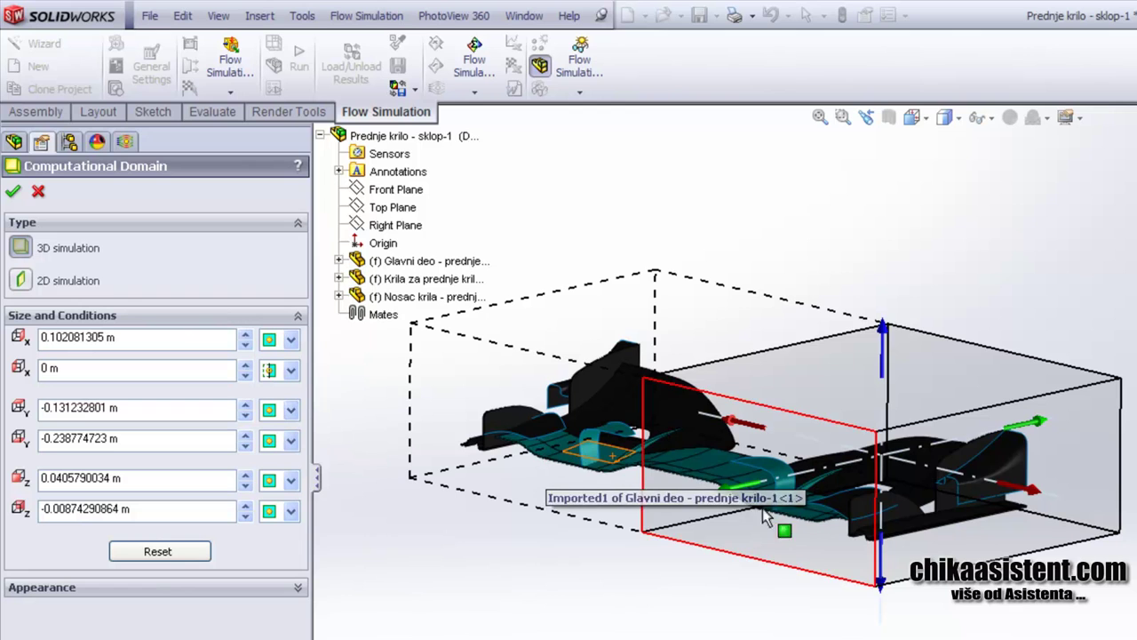
{"action": "mouse_move", "coordinate": [549, 468]}
{"action": "middle_mouse_down"}
{"action": "mouse_move", "coordinate": [702, 524]}
{"action": "mouse_move", "coordinate": [928, 333]}
{"action": "middle_mouse_up"}
{"action": "left_click_drag", "start_coordinate": [928, 333], "coordinate": [924, 353]}
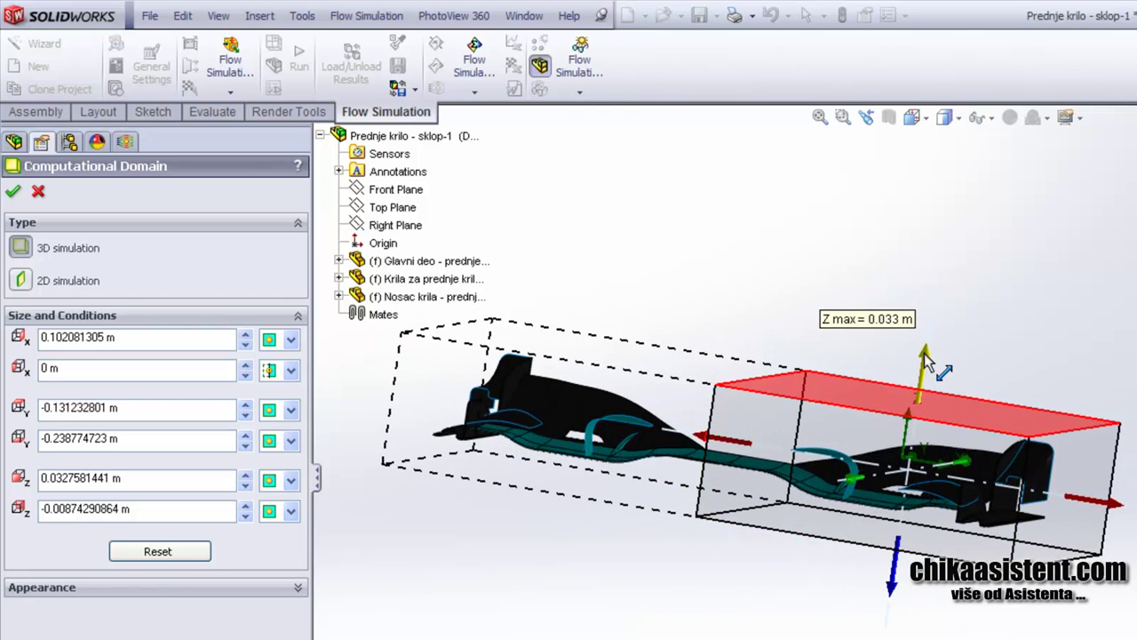
{"action": "mouse_move", "coordinate": [925, 352]}
{"action": "middle_mouse_down"}
{"action": "mouse_move", "coordinate": [800, 373]}
{"action": "mouse_move", "coordinate": [822, 573]}
{"action": "middle_mouse_up"}
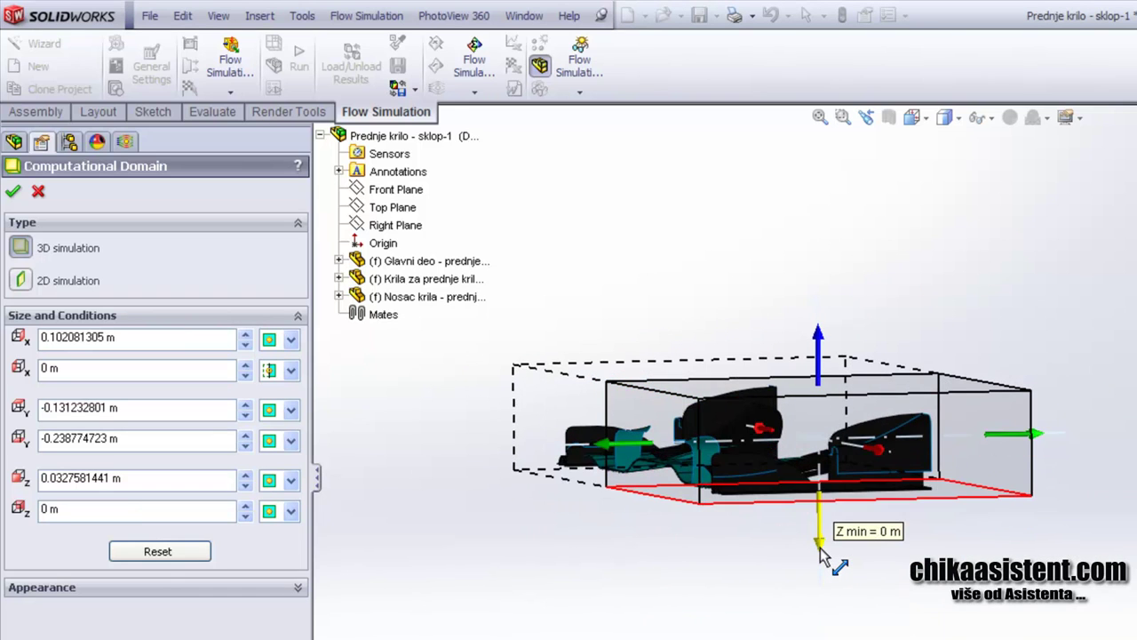
{"action": "mouse_move", "coordinate": [818, 563]}
{"action": "middle_mouse_down"}
{"action": "mouse_move", "coordinate": [769, 506]}
{"action": "mouse_move", "coordinate": [888, 509]}
{"action": "mouse_move", "coordinate": [720, 531]}
{"action": "mouse_move", "coordinate": [737, 599]}
{"action": "mouse_move", "coordinate": [800, 594]}
{"action": "mouse_move", "coordinate": [761, 551]}
{"action": "middle_mouse_up"}
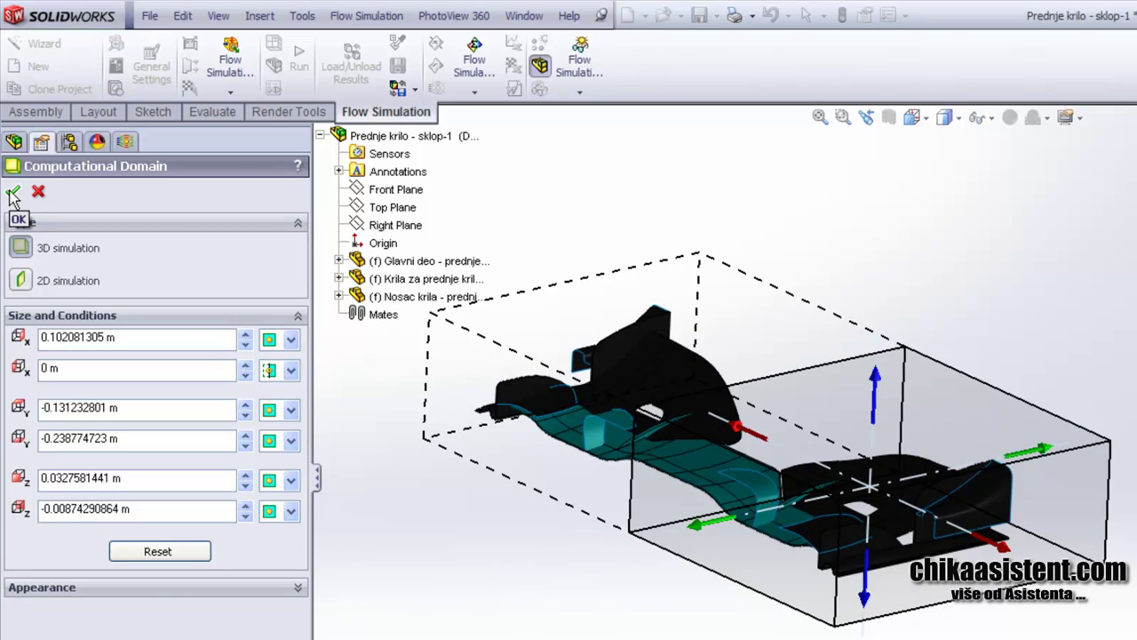
{"action": "left_click", "coordinate": [12, 193]}
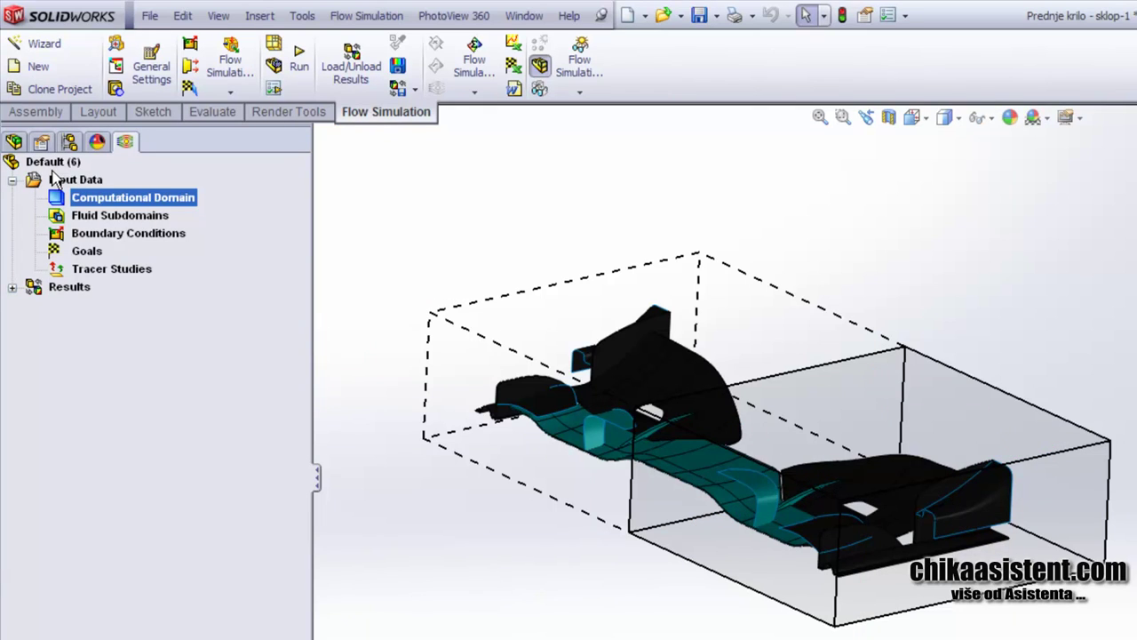
- Add Max global goals for Force (Y) and Force (Z), creating GG Force (Y) 1 and GG Force (Z) 1
{"action": "left_click", "coordinate": [237, 93]}
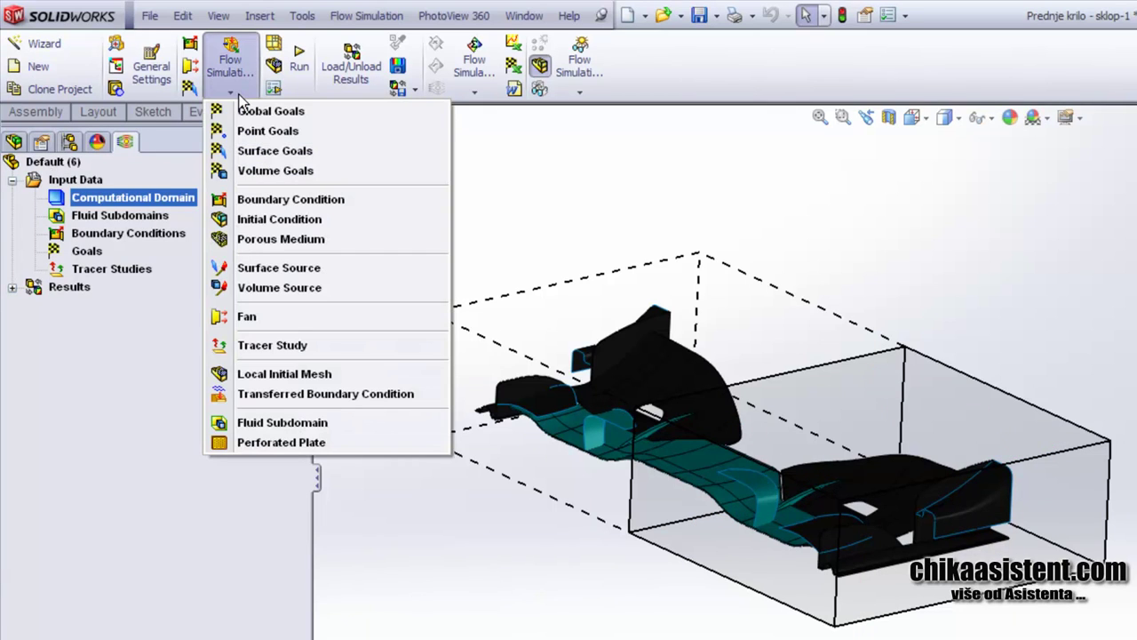
{"action": "left_click", "coordinate": [258, 111]}
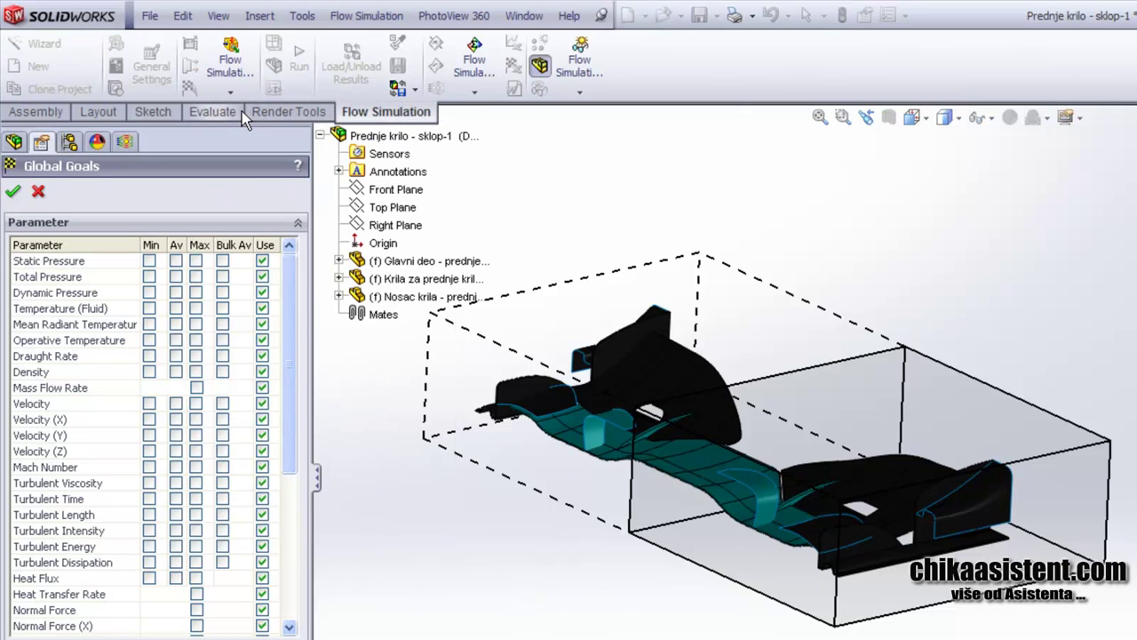
{"action": "left_click_drag", "start_coordinate": [322, 493], "coordinate": [360, 493]}
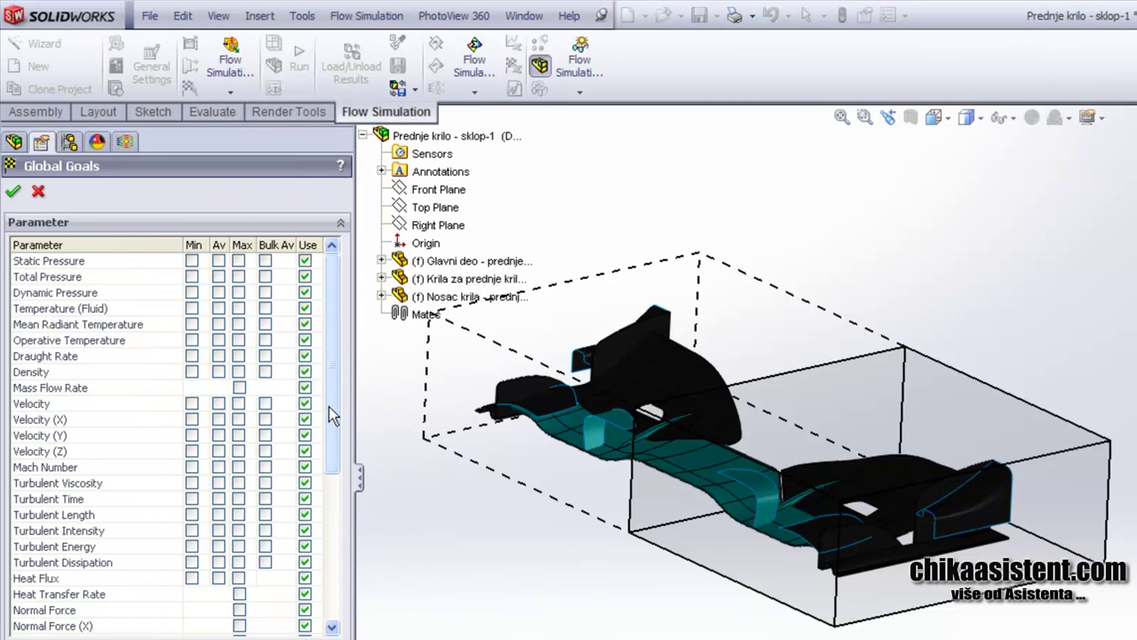
{"action": "left_click_drag", "start_coordinate": [334, 405], "coordinate": [337, 523]}
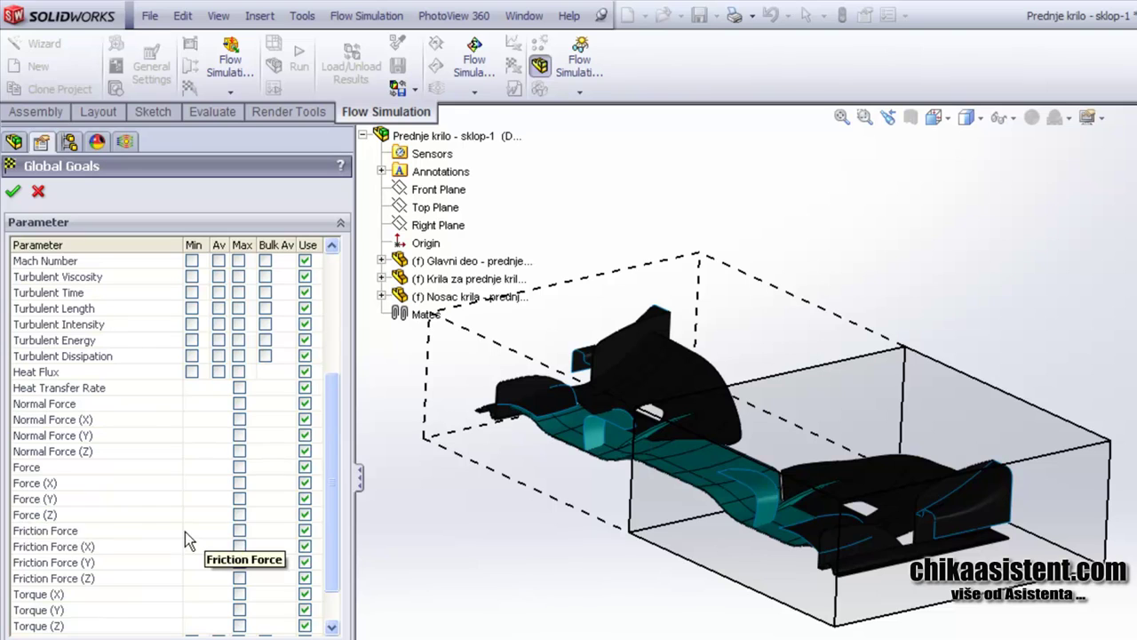
{"action": "left_click", "coordinate": [238, 516]}
{"action": "left_click", "coordinate": [239, 499]}
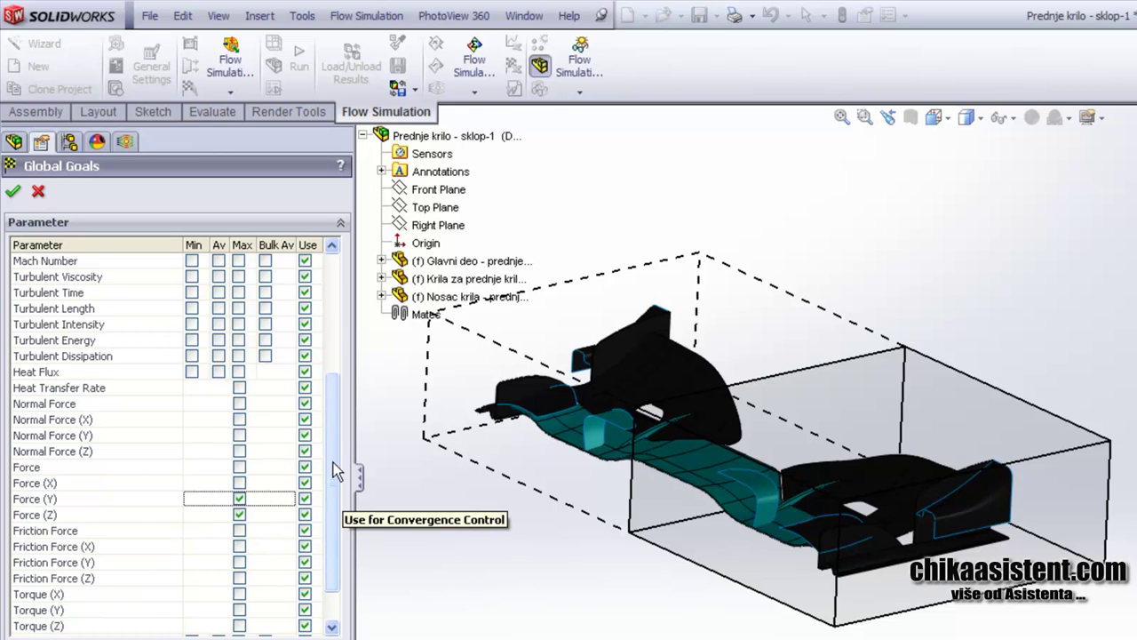
{"action": "left_click_drag", "start_coordinate": [333, 462], "coordinate": [343, 350]}
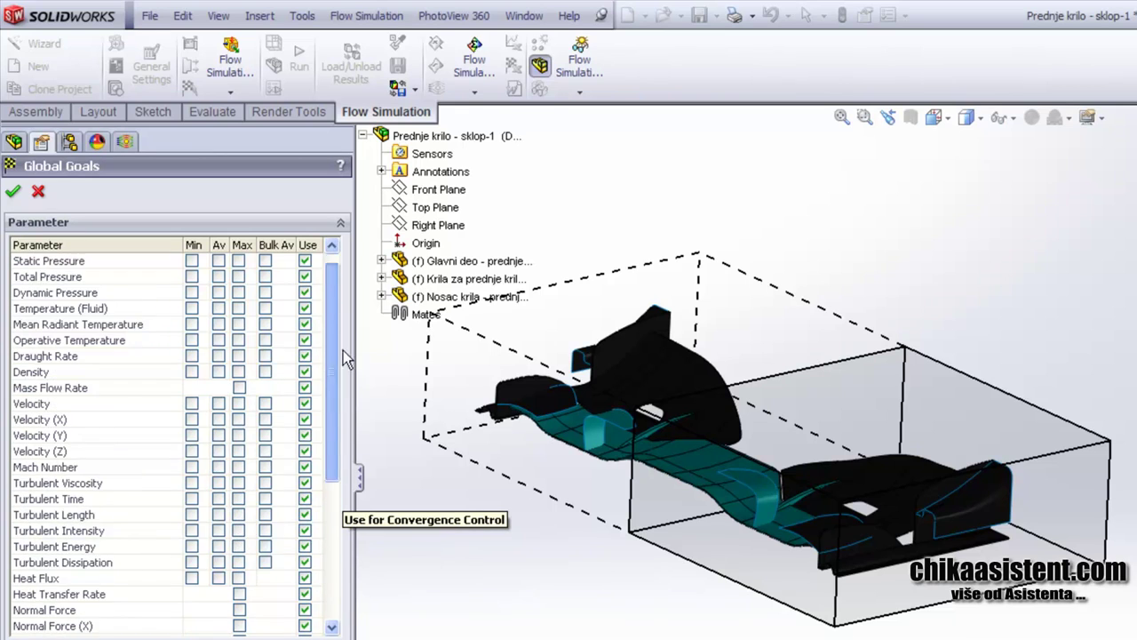
{"action": "left_click", "coordinate": [14, 197]}
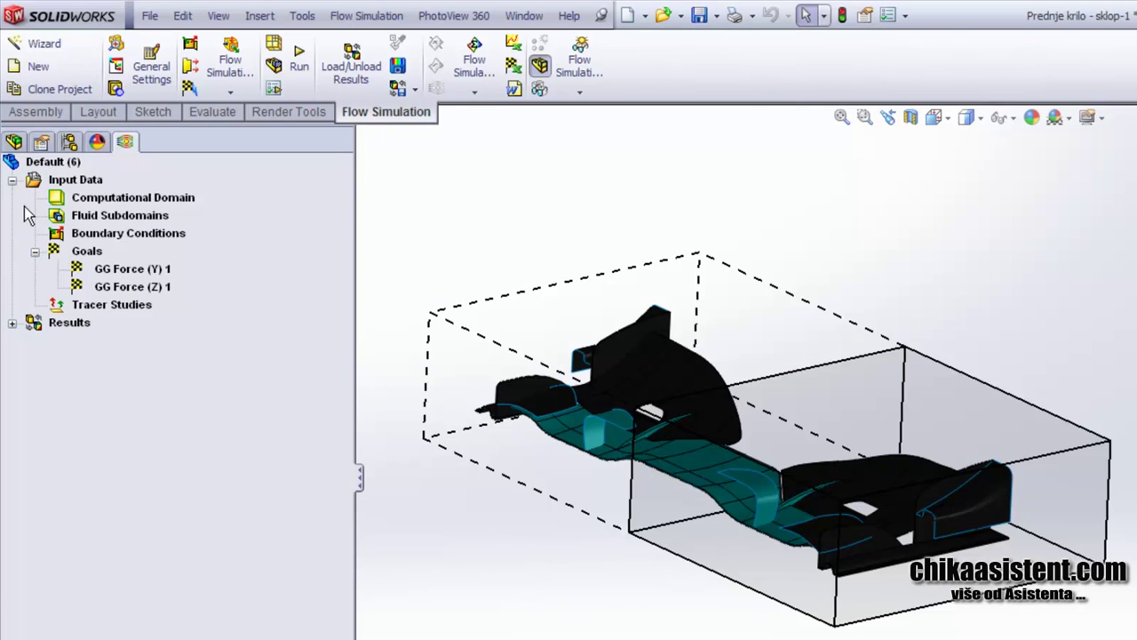
- Rename goal GG Force (Y) 1 to Otpor and GG Force (Z) 1 to Downforce
{"action": "left_click", "coordinate": [115, 268]}
{"action": "left_click", "coordinate": [148, 268]}
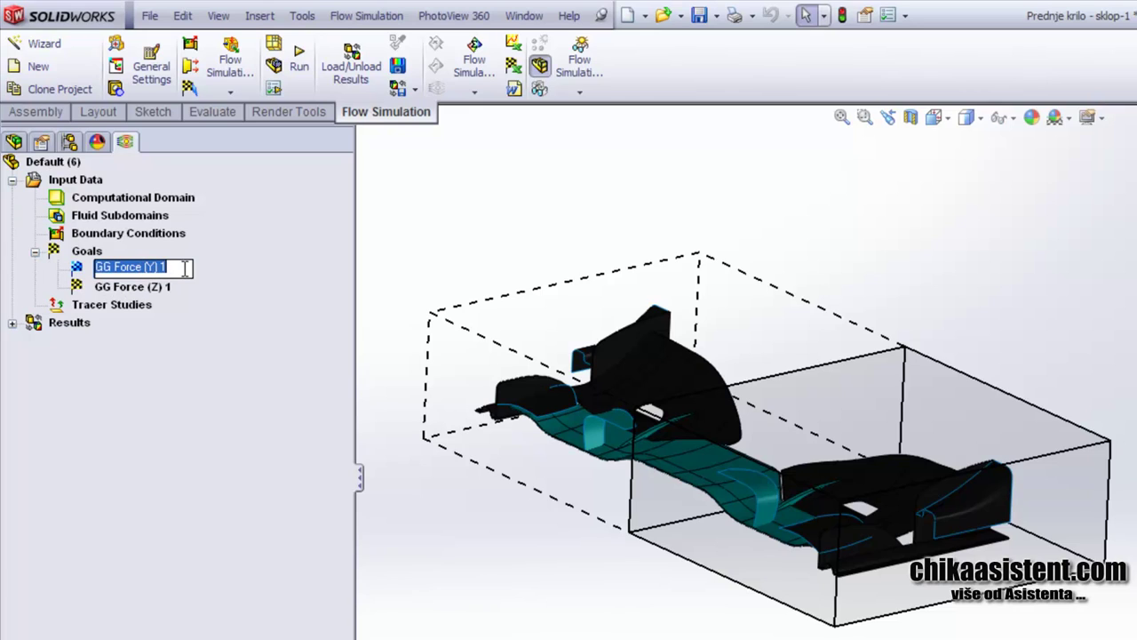
{"action": "type", "text": "Otp"}
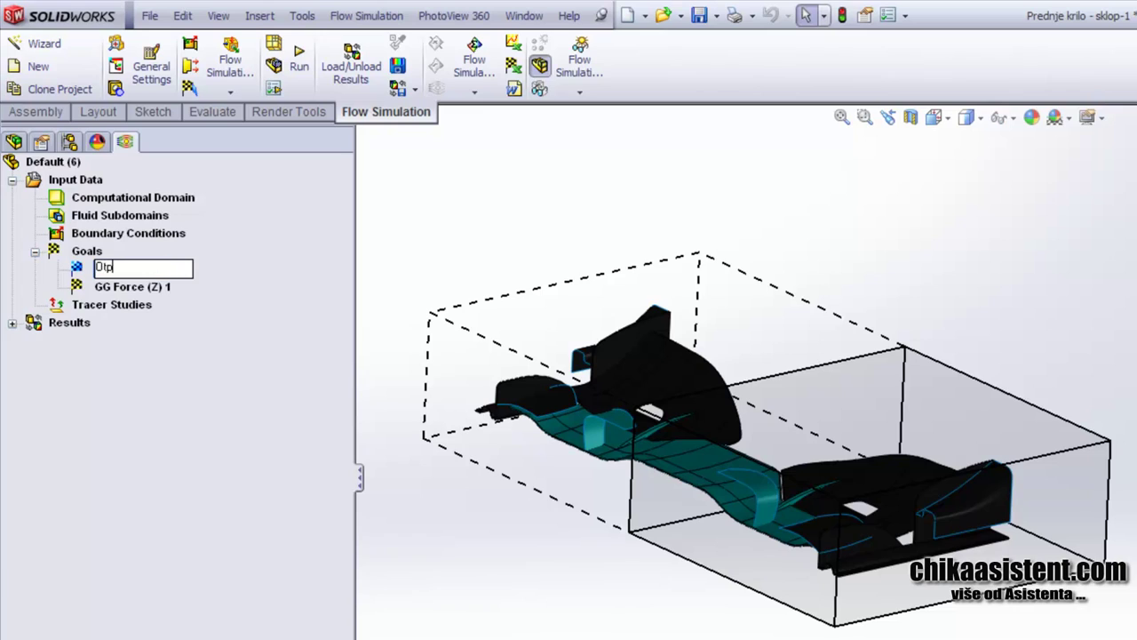
{"action": "type", "text": "or"}
{"action": "key", "text": "Return"}
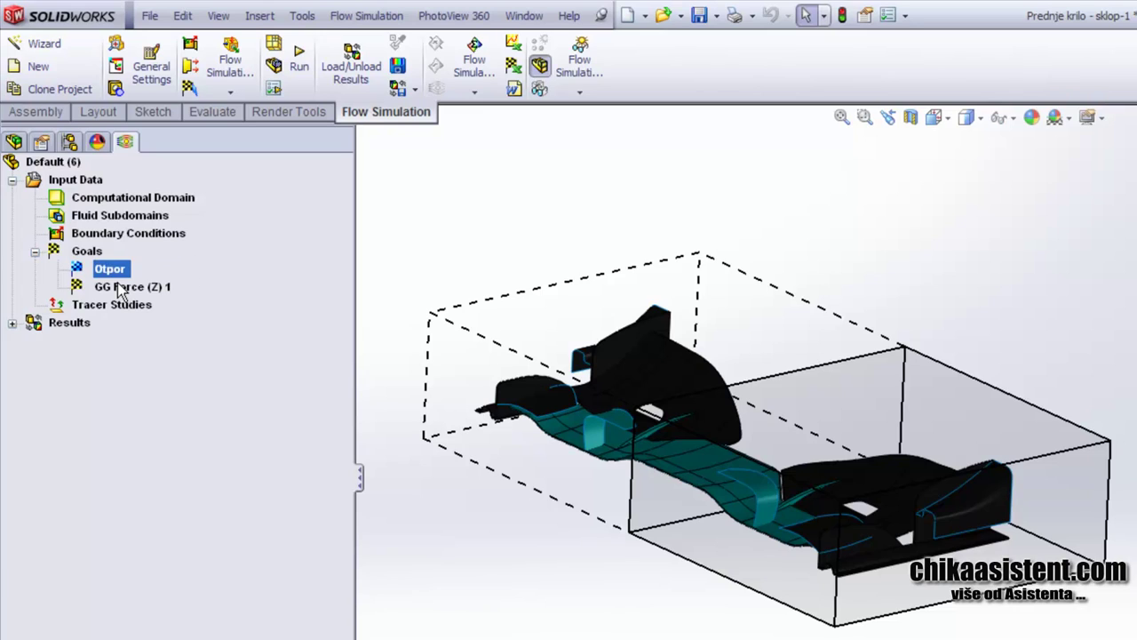
{"action": "left_click", "coordinate": [126, 291]}
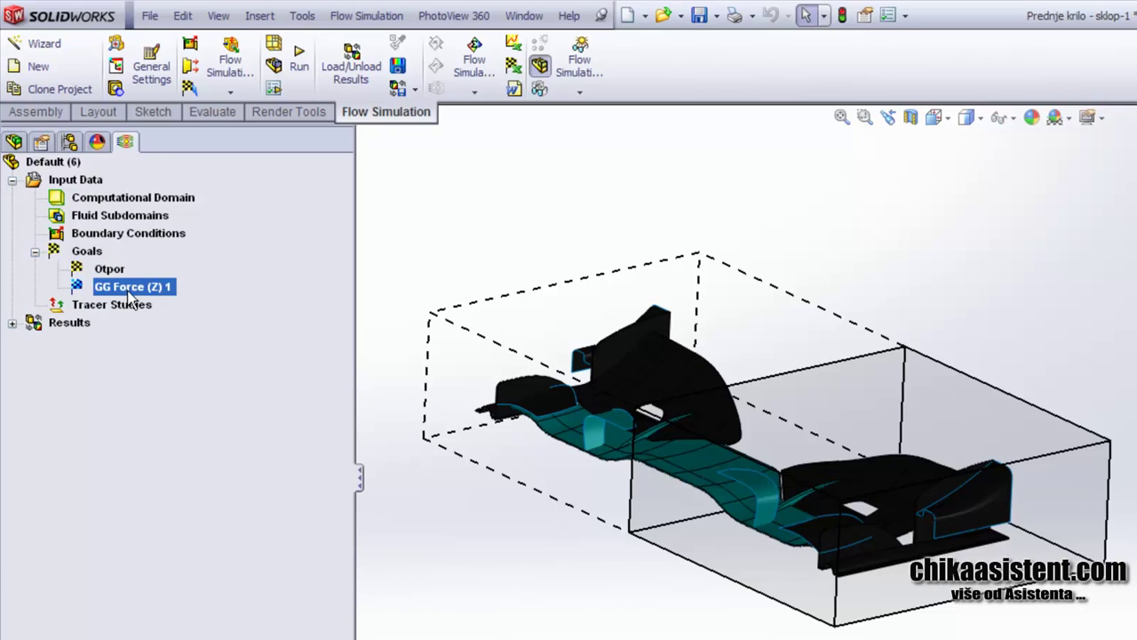
{"action": "left_click", "coordinate": [135, 288]}
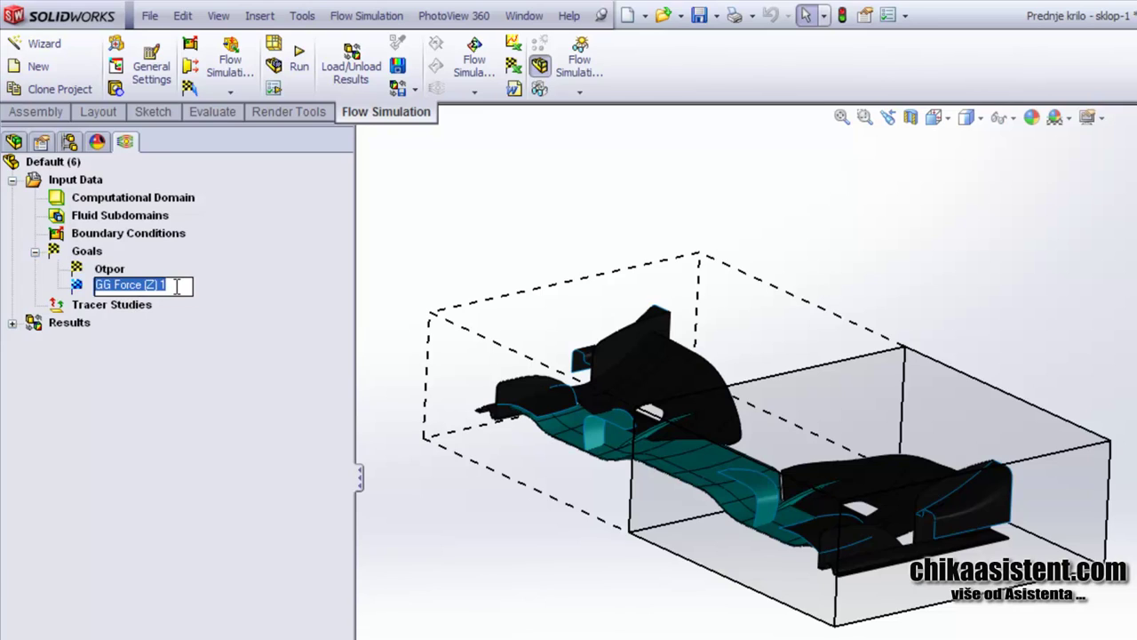
{"action": "type", "text": "Downforce"}
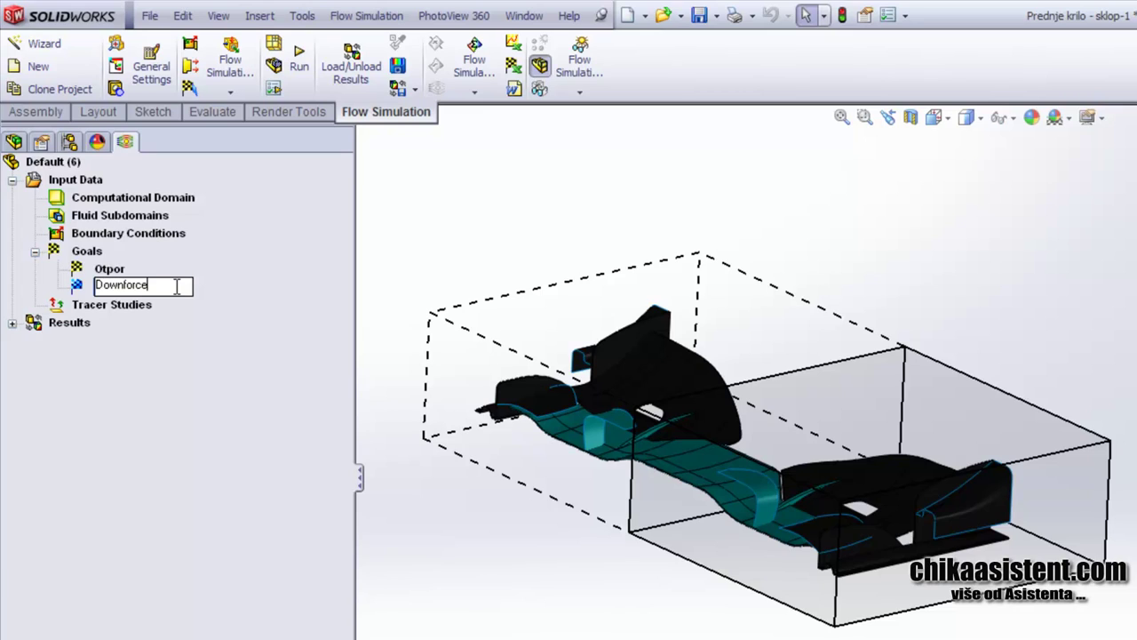
{"action": "key", "text": "Return"}
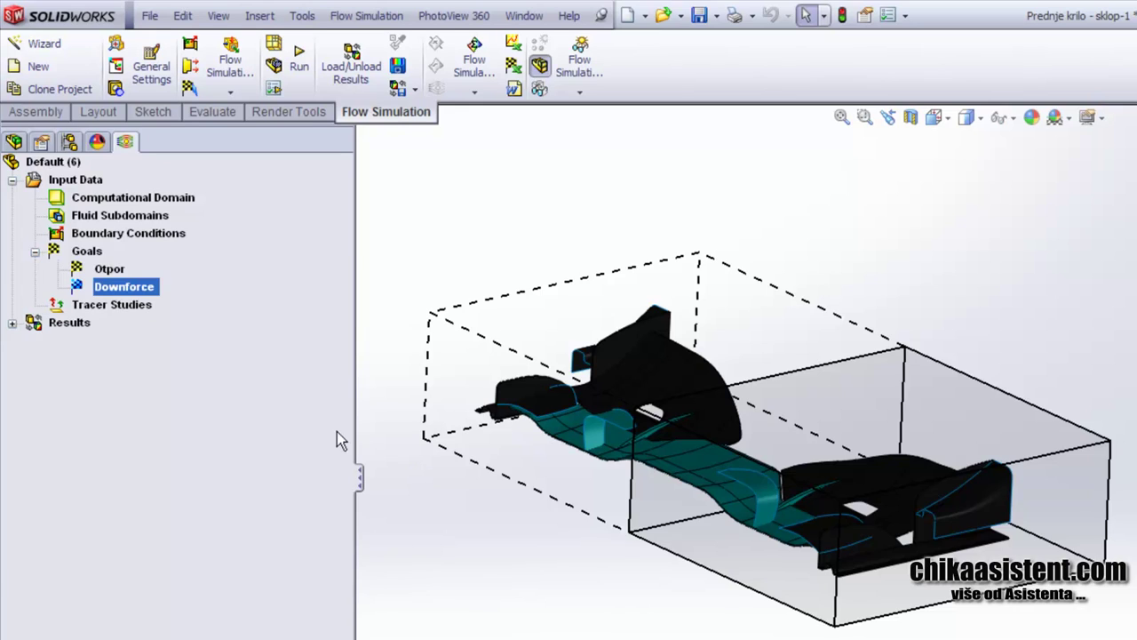
- Run a new calculation with Solve checked, meshing 4384 fluid and 1097 partial cells
{"action": "left_click", "coordinate": [300, 64]}
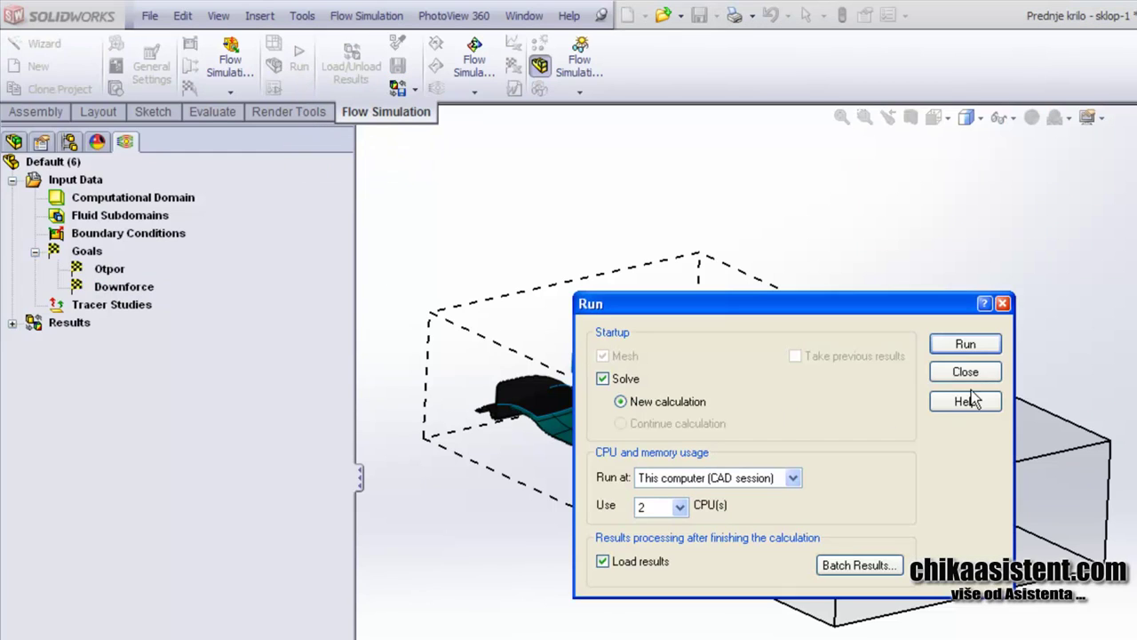
{"action": "left_click", "coordinate": [965, 345]}
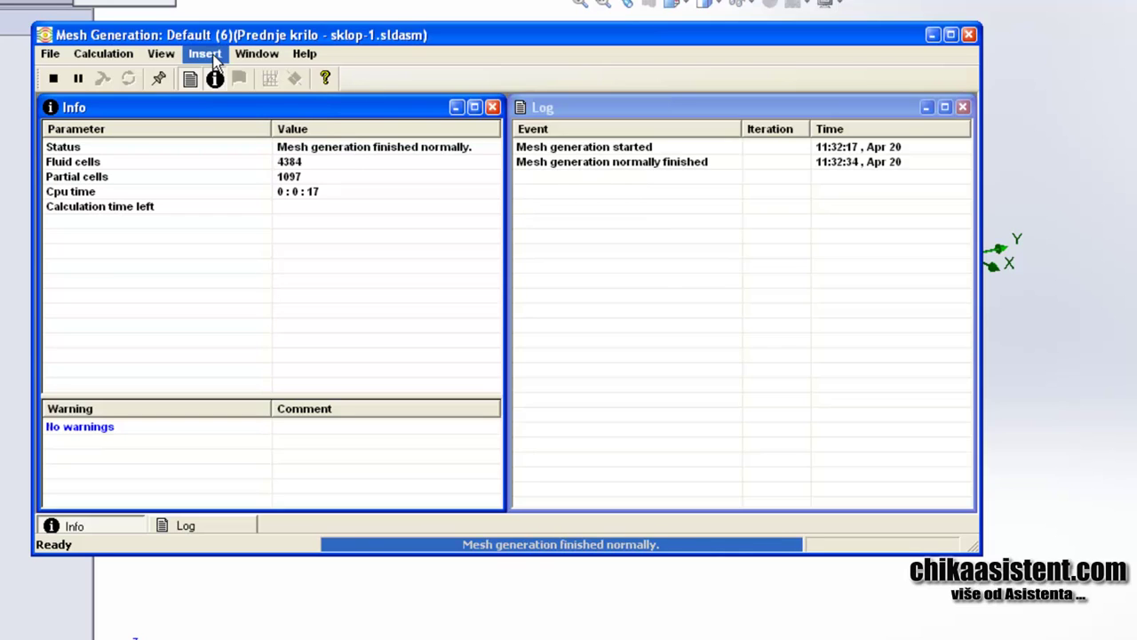
- Insert a goal plot in the Solver window tracking Otpor and Downforce
{"action": "left_click", "coordinate": [206, 55]}
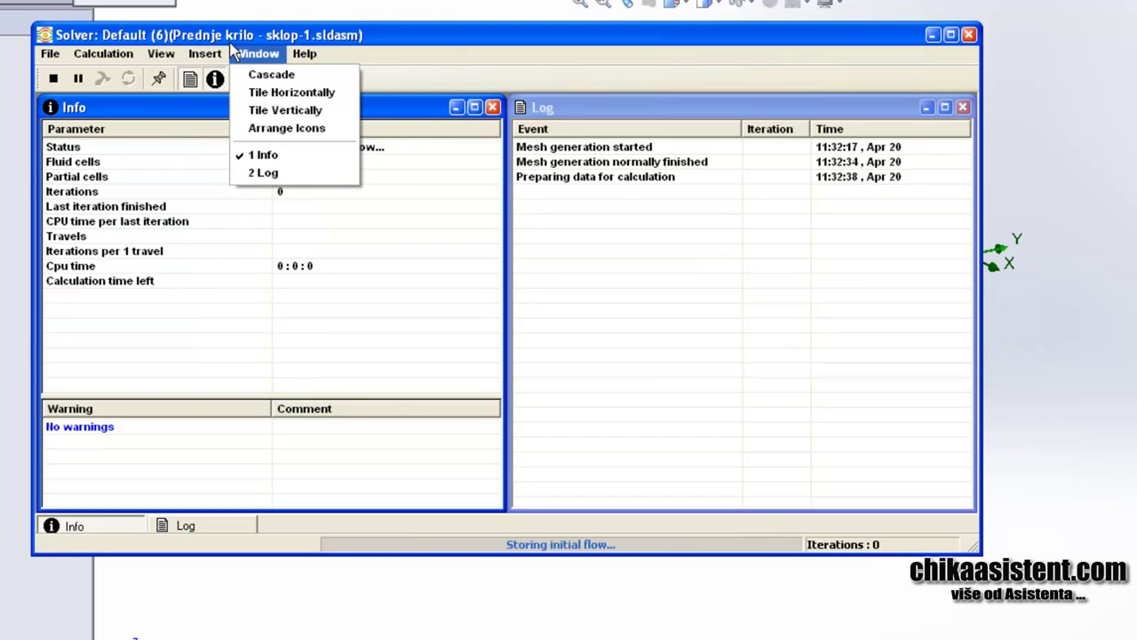
{"action": "left_click", "coordinate": [227, 208]}
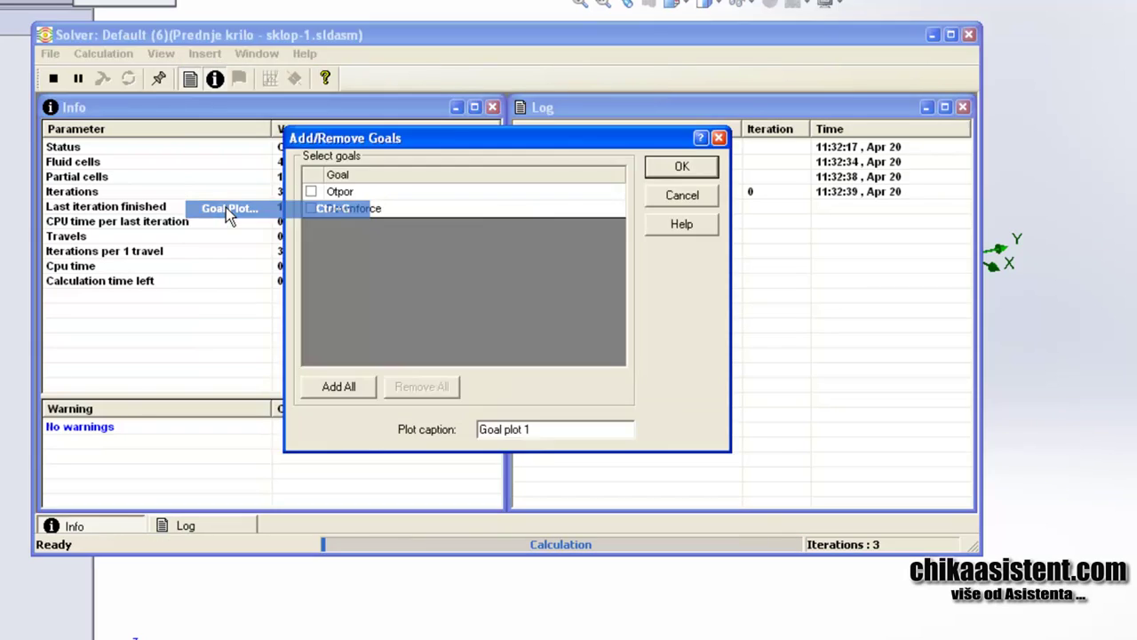
{"action": "left_click", "coordinate": [311, 192]}
{"action": "left_click", "coordinate": [311, 209]}
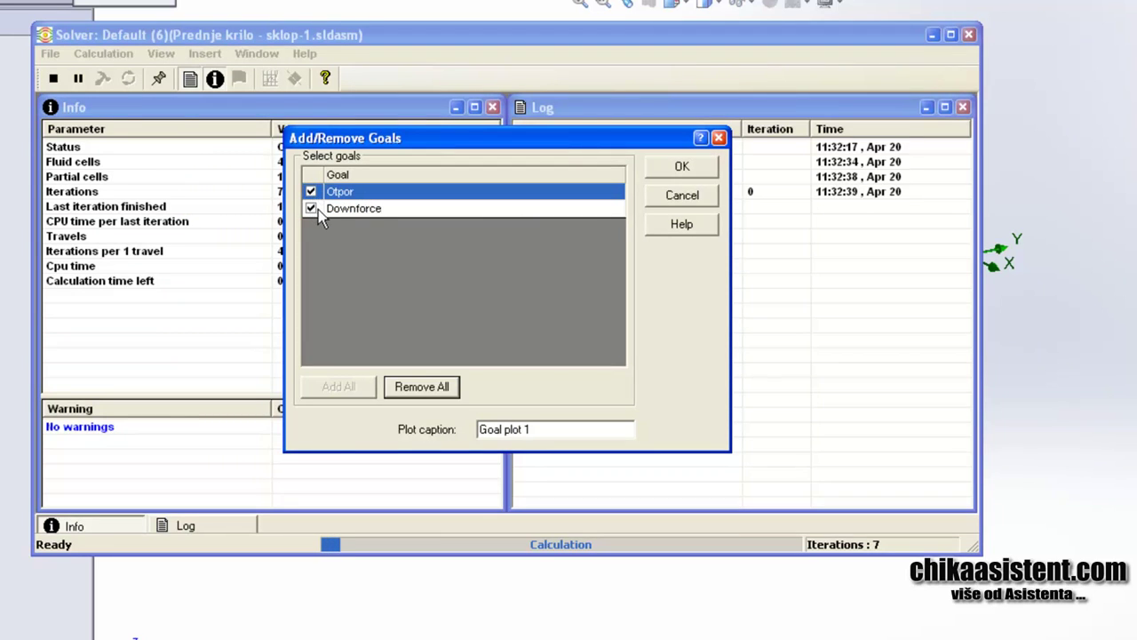
{"action": "left_click", "coordinate": [682, 167]}
- Let the solver converge at 40 iterations, then close Goal plot 1 and the Solver window
{"action": "left_click_drag", "start_coordinate": [439, 152], "coordinate": [466, 159]}
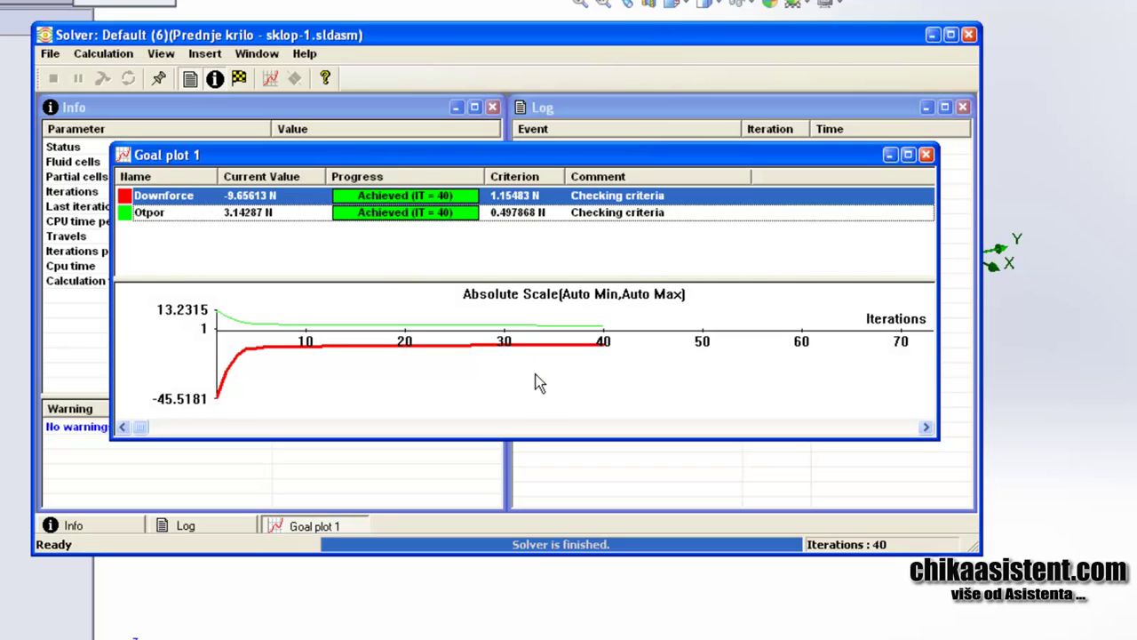
{"action": "left_click_drag", "start_coordinate": [347, 158], "coordinate": [346, 193]}
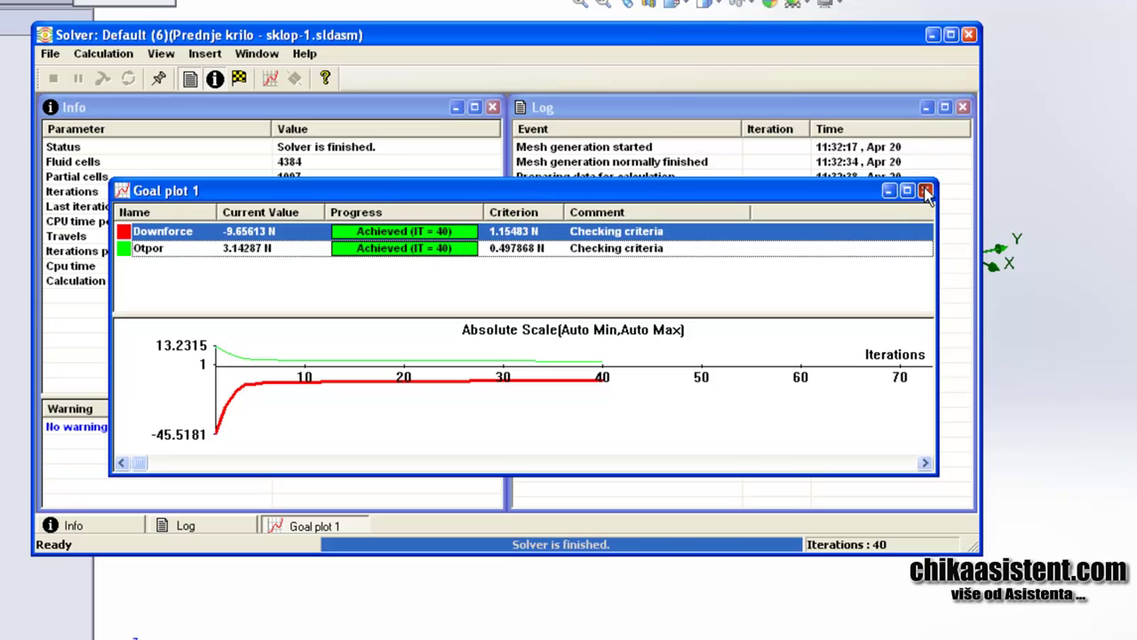
{"action": "left_click", "coordinate": [925, 191]}
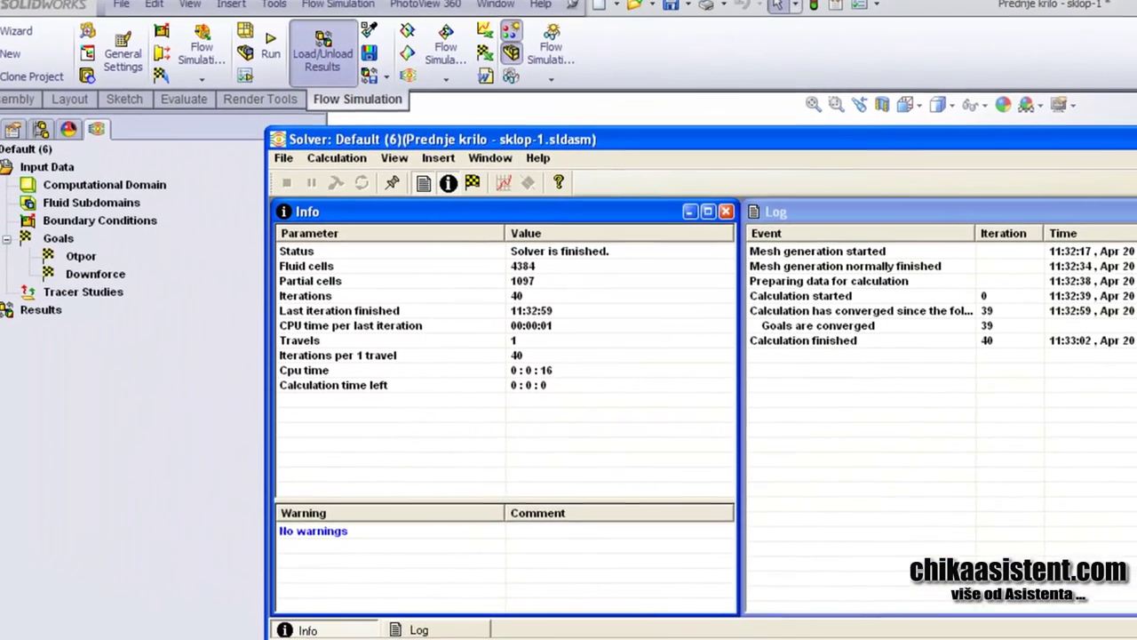
{"action": "left_click", "coordinate": [969, 35]}
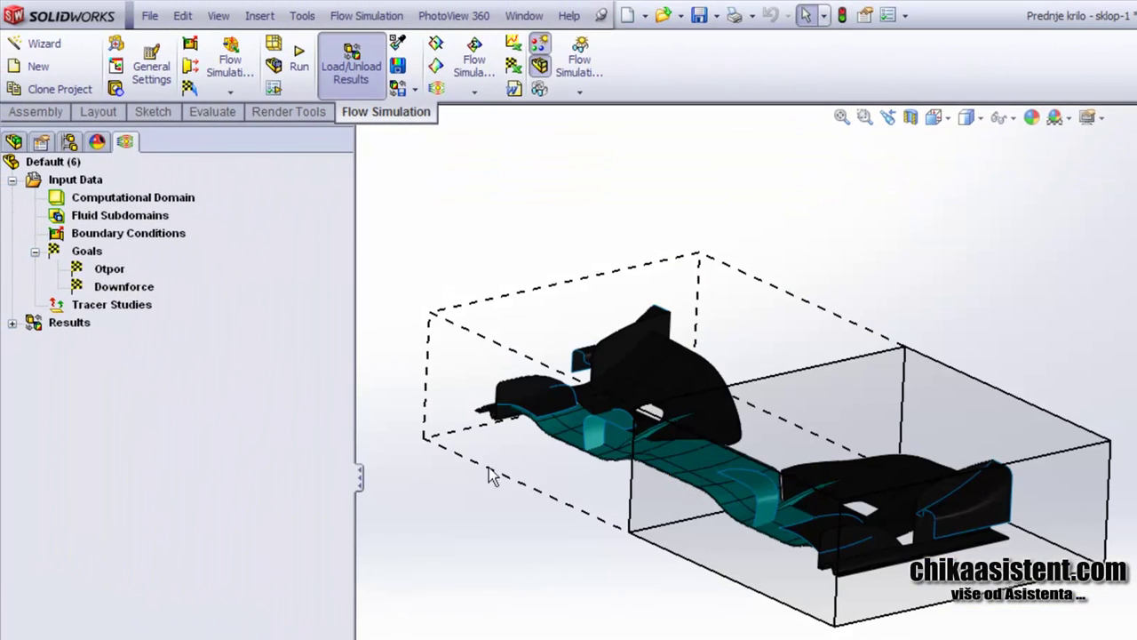
- Hide the Computational Domain box so only the front-wing car model is shown
{"action": "mouse_move", "coordinate": [488, 476]}
{"action": "middle_mouse_down"}
{"action": "mouse_move", "coordinate": [497, 472]}
{"action": "mouse_move", "coordinate": [498, 489]}
{"action": "middle_mouse_up"}
{"action": "middle_click_drag", "start_coordinate": [716, 492], "coordinate": [806, 406]}
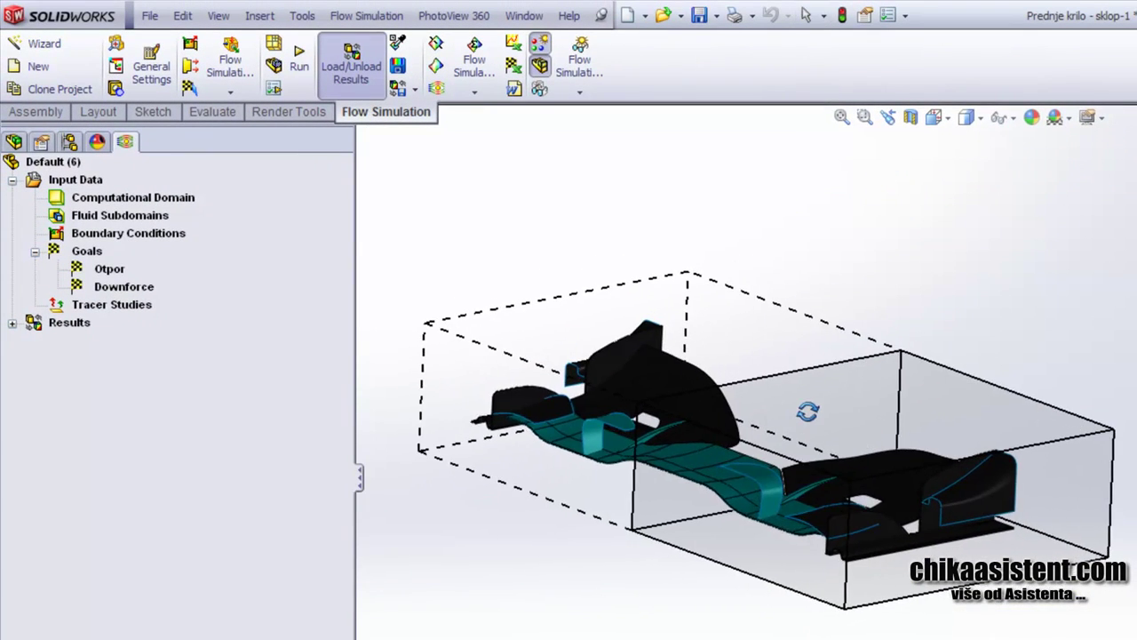
{"action": "left_click", "coordinate": [102, 203]}
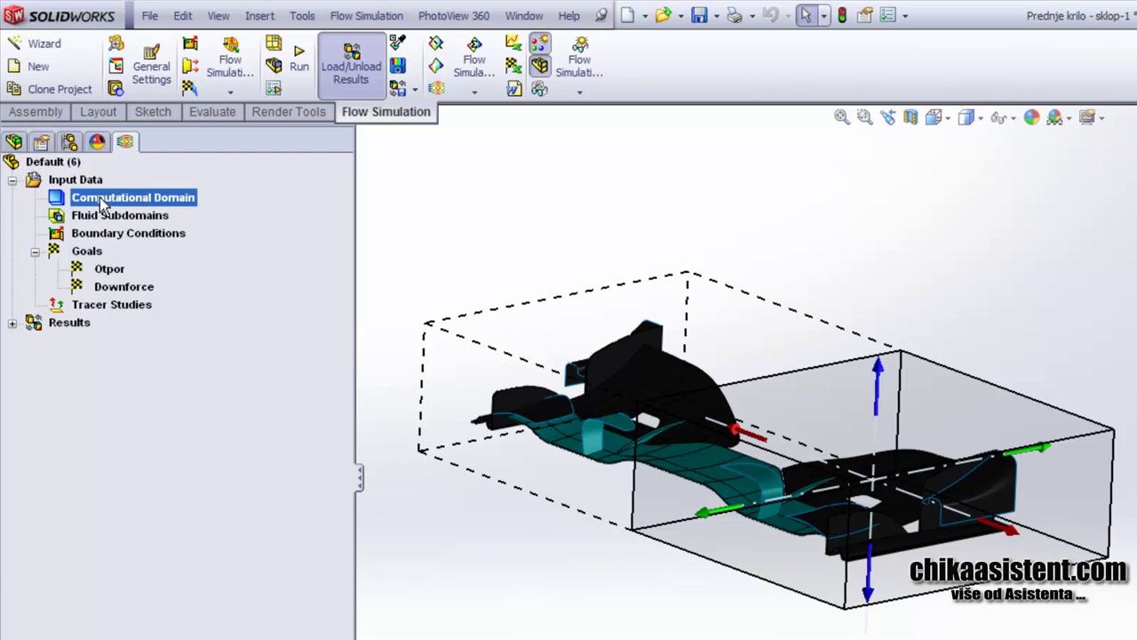
{"action": "right_click", "coordinate": [102, 203]}
{"action": "left_click", "coordinate": [132, 227]}
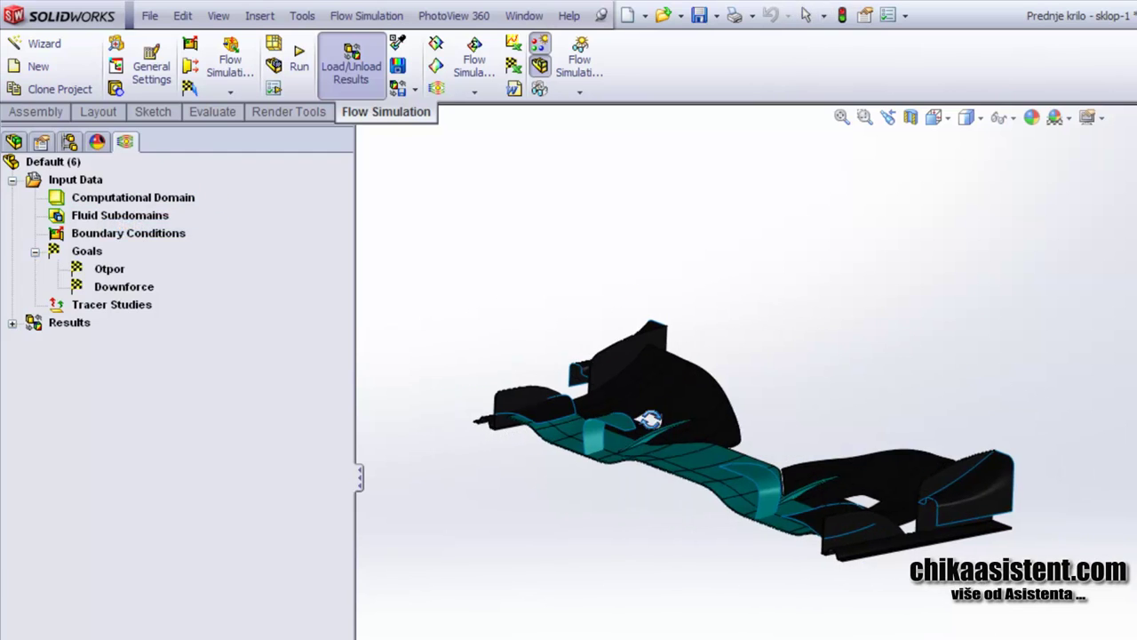
{"action": "middle_click_drag", "start_coordinate": [649, 376], "coordinate": [672, 449]}
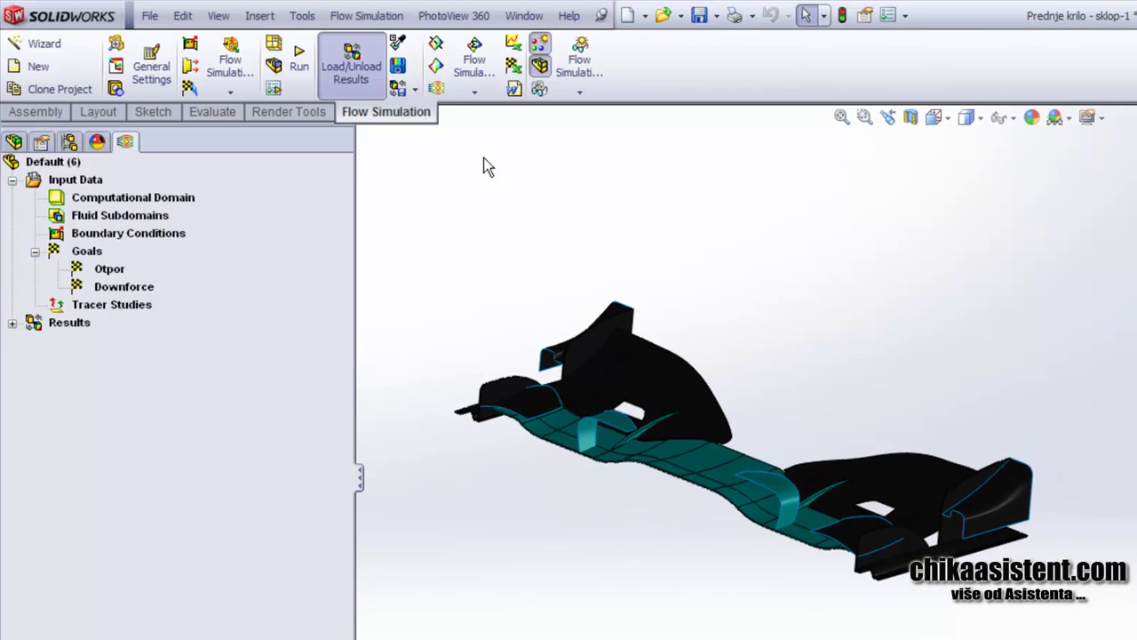
- Create a Pressure contour surface plot on all model faces using Use all faces
{"action": "left_click", "coordinate": [437, 69]}
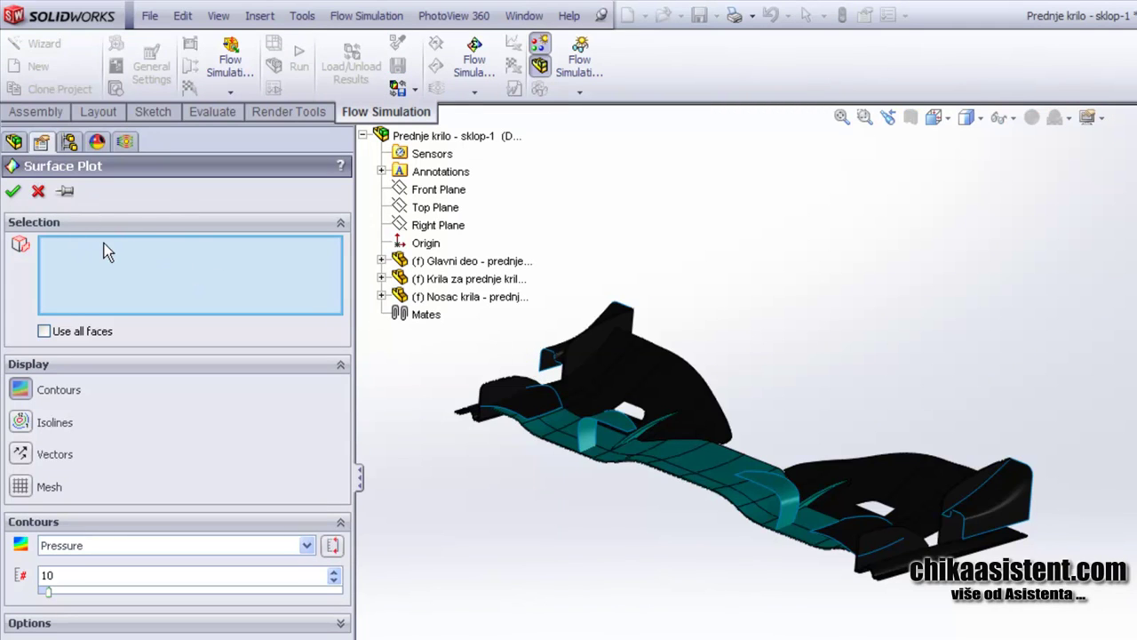
{"action": "left_click", "coordinate": [44, 332]}
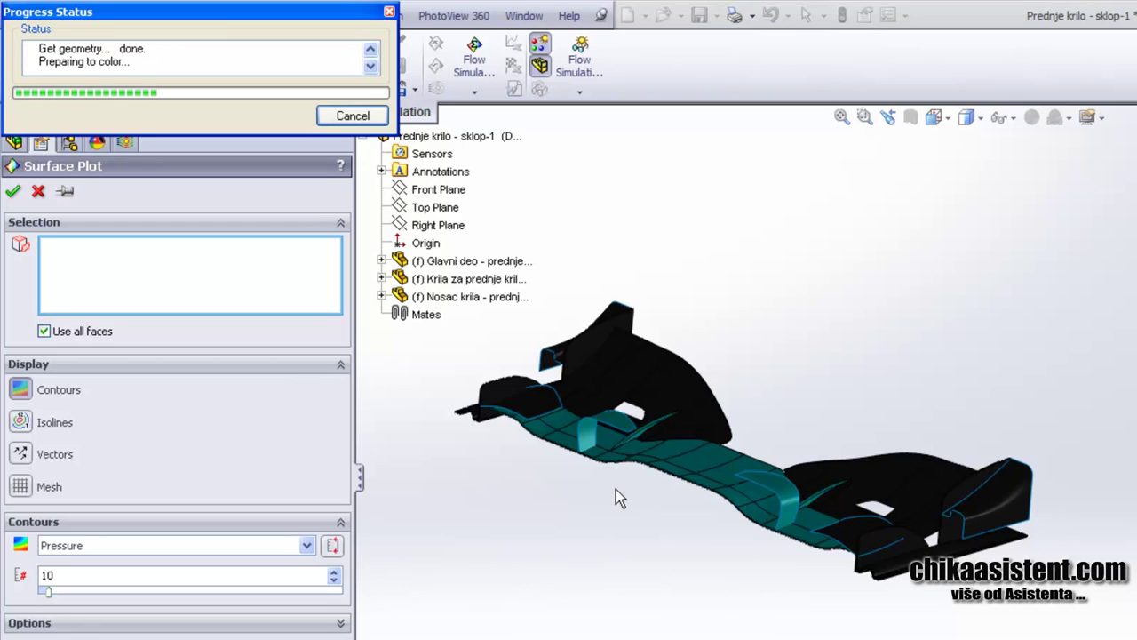
- Zoom and orbit around the front wing to inspect pressure contours from 96546.46 to 107769.03 Pa
{"action": "scroll", "coordinate": [675, 506], "scroll_direction": "down", "scroll_amount": 5}
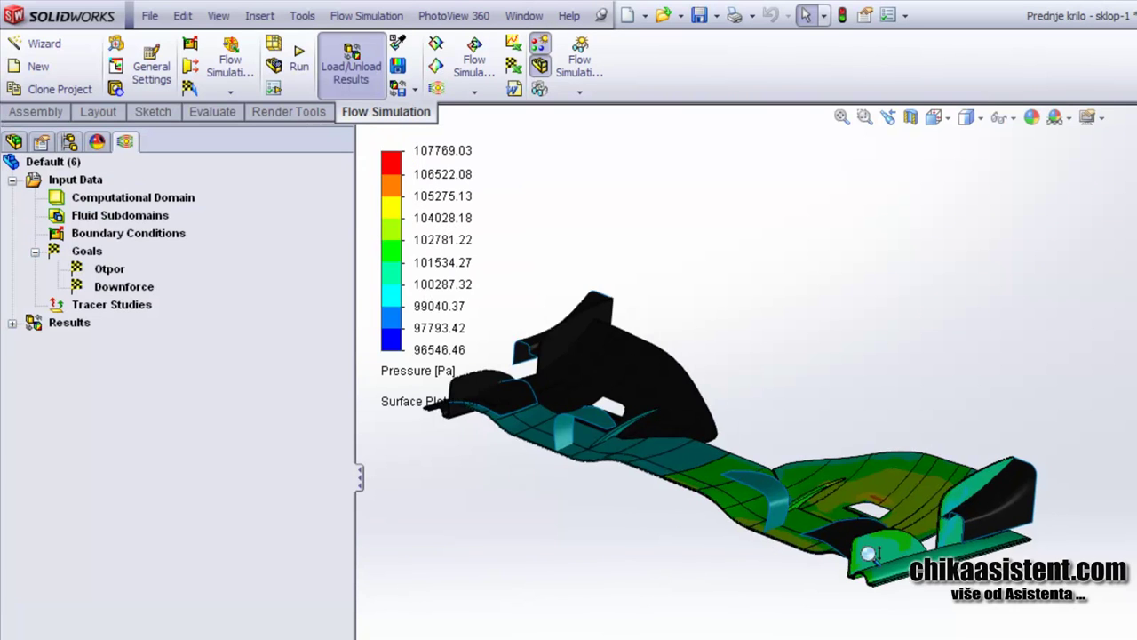
{"action": "scroll", "coordinate": [766, 542], "scroll_direction": "down", "scroll_amount": 1}
{"action": "scroll", "coordinate": [866, 445], "scroll_direction": "down", "scroll_amount": 2}
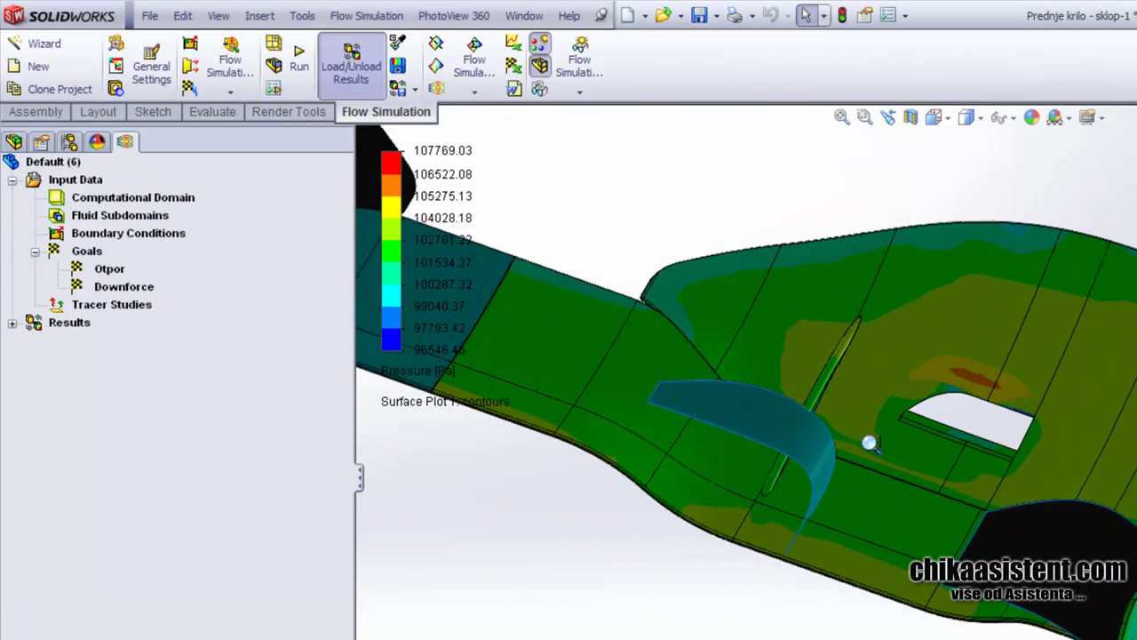
{"action": "scroll", "coordinate": [862, 427], "scroll_direction": "down", "scroll_amount": 2}
{"action": "scroll", "coordinate": [867, 498], "scroll_direction": "down", "scroll_amount": 2}
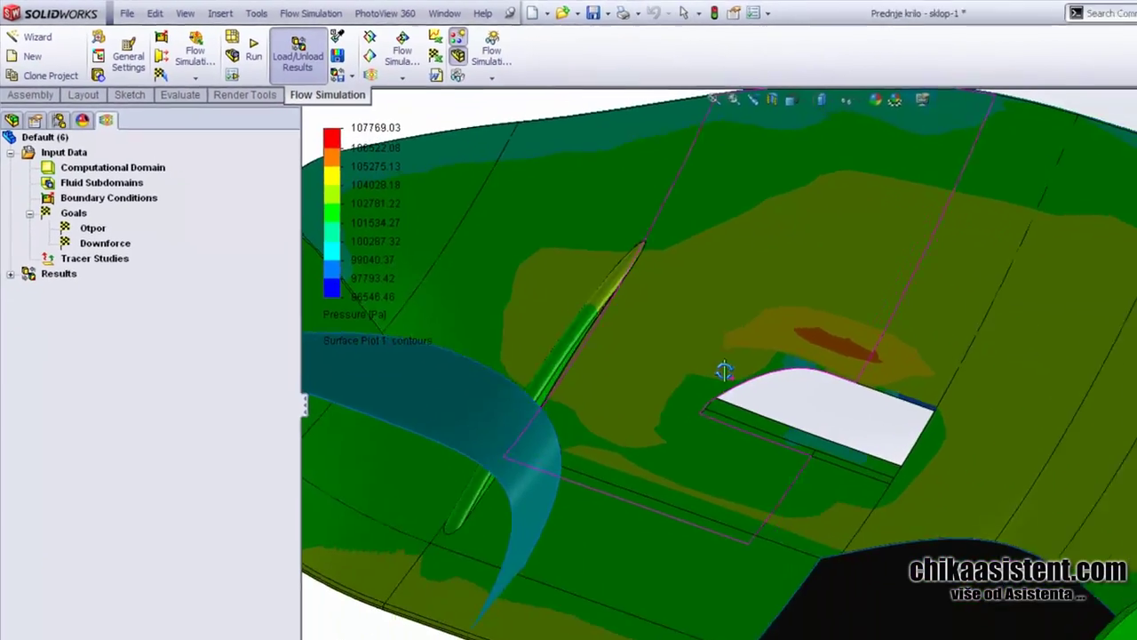
{"action": "middle_click_drag", "start_coordinate": [863, 486], "coordinate": [653, 315]}
{"action": "scroll", "coordinate": [658, 311], "scroll_direction": "down", "scroll_amount": 2}
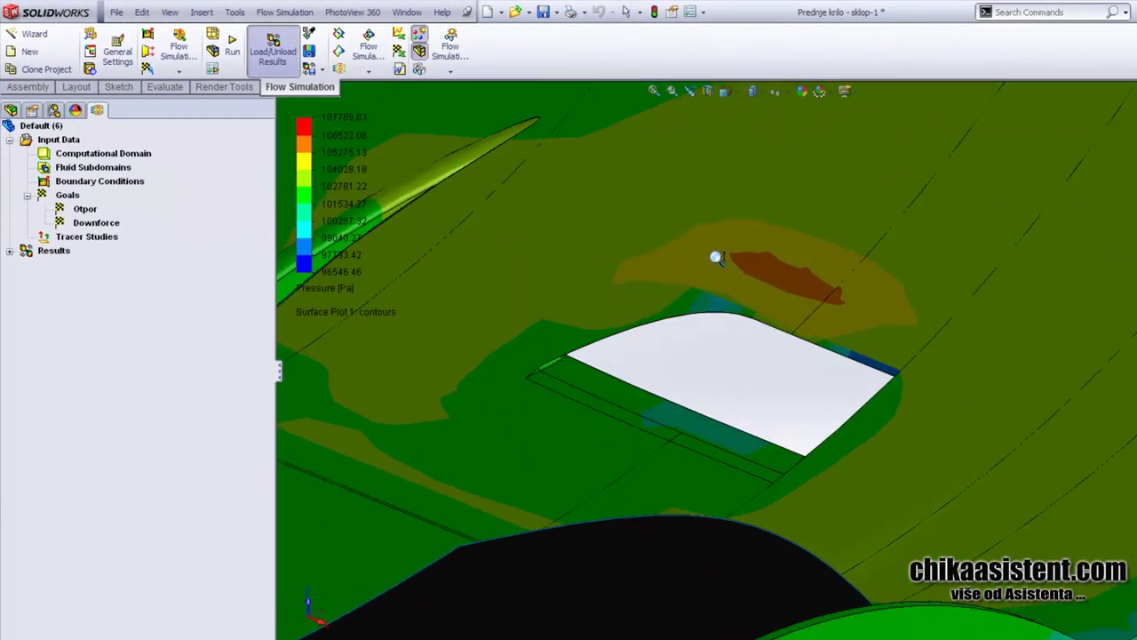
{"action": "scroll", "coordinate": [689, 253], "scroll_direction": "up", "scroll_amount": 1}
{"action": "scroll", "coordinate": [688, 252], "scroll_direction": "up", "scroll_amount": 5}
{"action": "mouse_move", "coordinate": [721, 330]}
{"action": "middle_mouse_down"}
{"action": "mouse_move", "coordinate": [652, 450]}
{"action": "mouse_move", "coordinate": [713, 451]}
{"action": "mouse_move", "coordinate": [693, 454]}
{"action": "middle_mouse_up"}
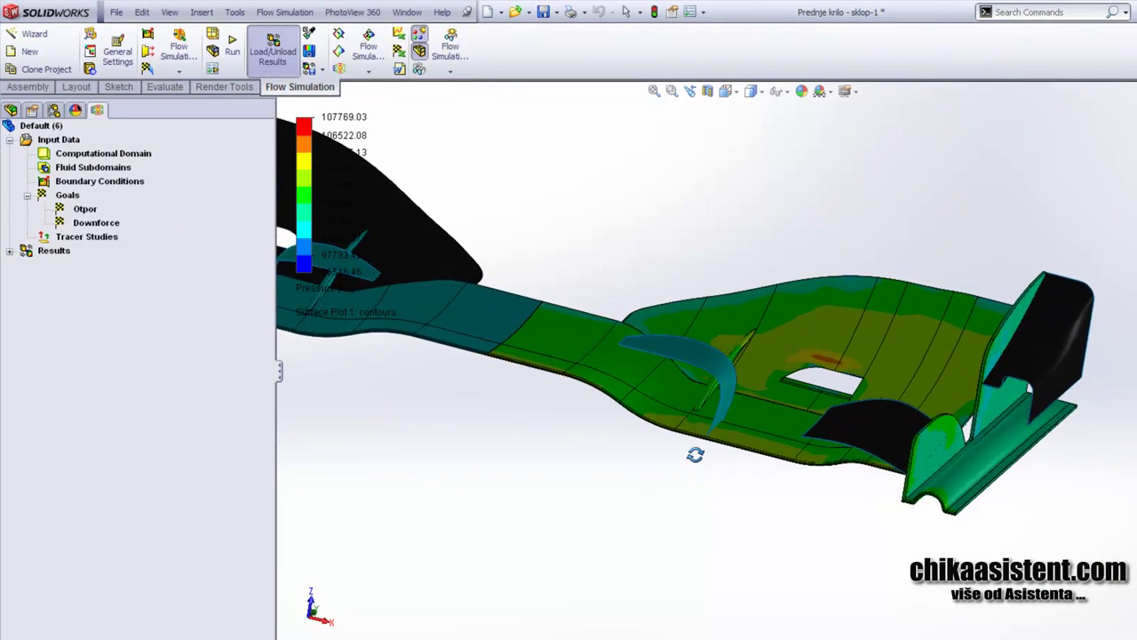
{"action": "scroll", "coordinate": [690, 436], "scroll_direction": "down", "scroll_amount": 3}
{"action": "middle_click_drag", "start_coordinate": [694, 398], "coordinate": [699, 279]}
{"action": "scroll", "coordinate": [681, 325], "scroll_direction": "down", "scroll_amount": 3}
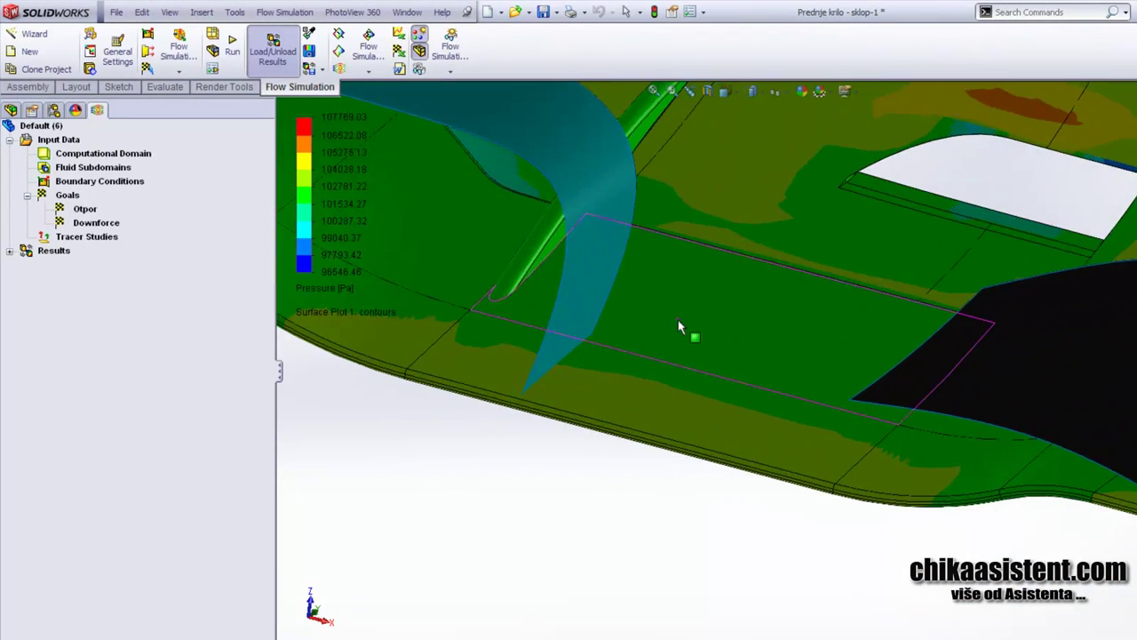
{"action": "scroll", "coordinate": [672, 323], "scroll_direction": "up", "scroll_amount": 5}
{"action": "mouse_move", "coordinate": [673, 322]}
{"action": "middle_mouse_down"}
{"action": "mouse_move", "coordinate": [653, 415]}
{"action": "mouse_move", "coordinate": [419, 554]}
{"action": "middle_mouse_up"}
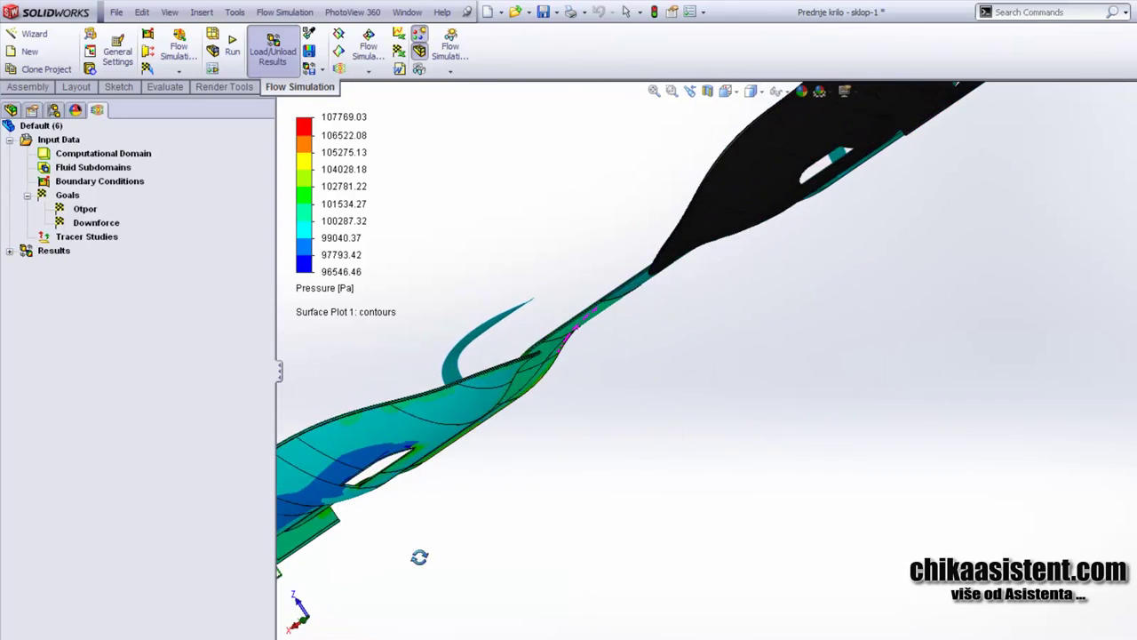
{"action": "scroll", "coordinate": [570, 447], "scroll_direction": "down", "scroll_amount": 2}
{"action": "middle_click_drag", "start_coordinate": [570, 447], "coordinate": [589, 385]}
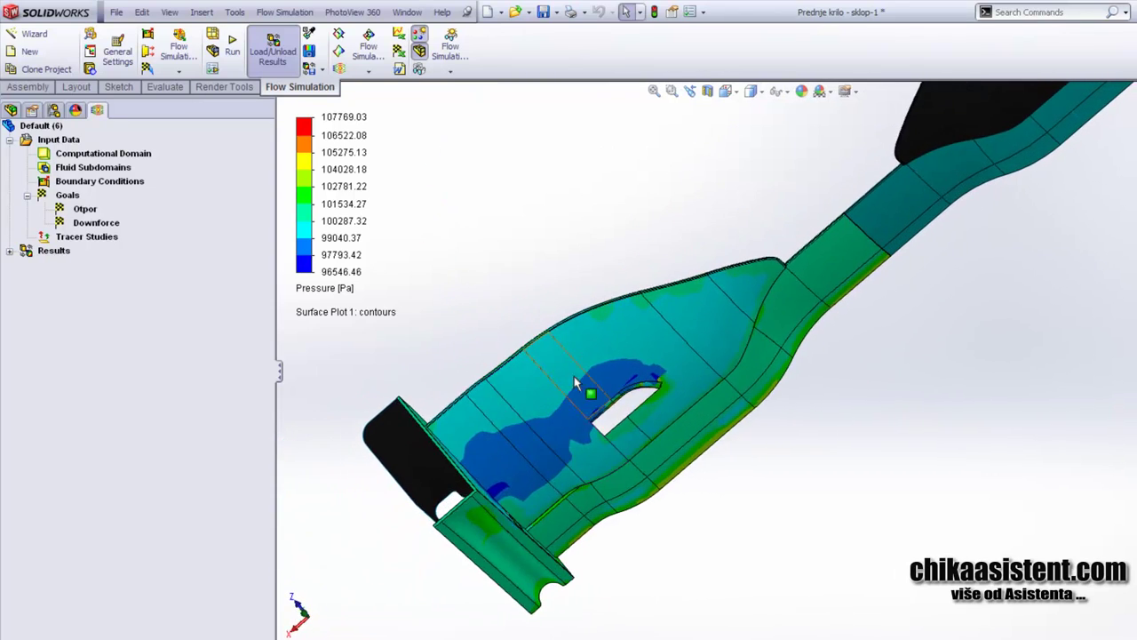
{"action": "scroll", "coordinate": [558, 356], "scroll_direction": "down", "scroll_amount": 3}
{"action": "scroll", "coordinate": [763, 316], "scroll_direction": "down", "scroll_amount": 2}
{"action": "scroll", "coordinate": [763, 317], "scroll_direction": "up", "scroll_amount": 4}
{"action": "mouse_move", "coordinate": [764, 317]}
{"action": "middle_mouse_down"}
{"action": "mouse_move", "coordinate": [526, 408]}
{"action": "mouse_move", "coordinate": [599, 391]}
{"action": "mouse_move", "coordinate": [570, 391]}
{"action": "mouse_move", "coordinate": [792, 375]}
{"action": "mouse_move", "coordinate": [687, 356]}
{"action": "mouse_move", "coordinate": [681, 325]}
{"action": "mouse_move", "coordinate": [681, 337]}
{"action": "mouse_move", "coordinate": [705, 343]}
{"action": "mouse_move", "coordinate": [615, 473]}
{"action": "mouse_move", "coordinate": [513, 475]}
{"action": "mouse_move", "coordinate": [491, 491]}
{"action": "mouse_move", "coordinate": [521, 554]}
{"action": "mouse_move", "coordinate": [632, 556]}
{"action": "mouse_move", "coordinate": [617, 542]}
{"action": "mouse_move", "coordinate": [694, 594]}
{"action": "mouse_move", "coordinate": [622, 497]}
{"action": "mouse_move", "coordinate": [800, 483]}
{"action": "mouse_move", "coordinate": [907, 414]}
{"action": "mouse_move", "coordinate": [537, 375]}
{"action": "mouse_move", "coordinate": [521, 470]}
{"action": "mouse_move", "coordinate": [802, 335]}
{"action": "mouse_move", "coordinate": [734, 368]}
{"action": "mouse_move", "coordinate": [759, 406]}
{"action": "middle_mouse_up"}
{"action": "scroll", "coordinate": [759, 406], "scroll_direction": "up", "scroll_amount": 5}
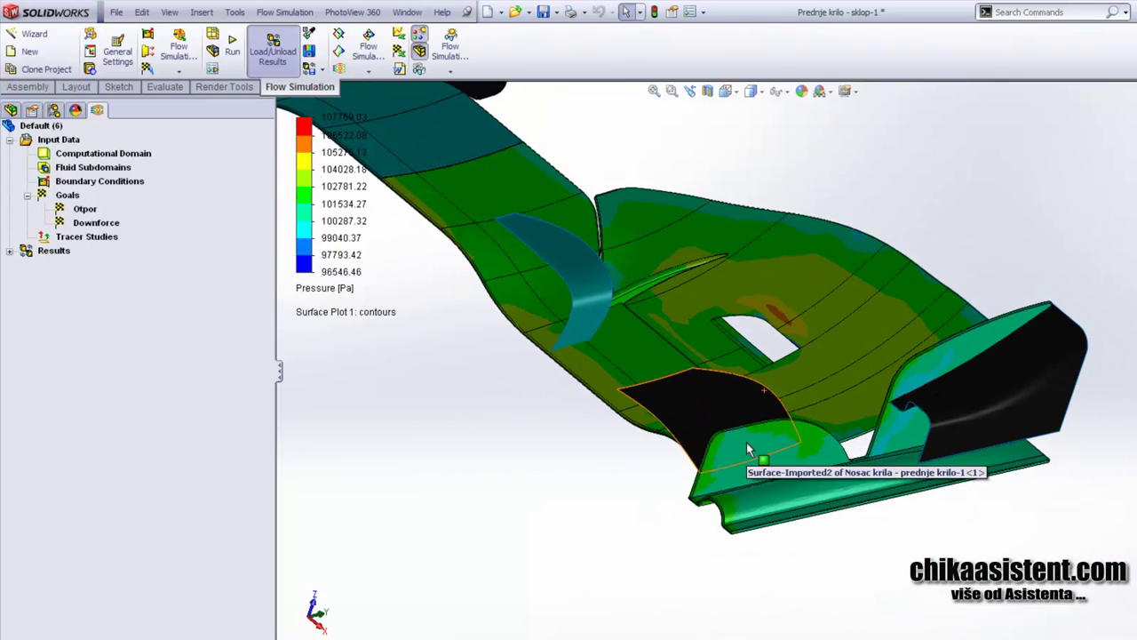
- Hide Surface Plot 1 under Results > Surface Plots, then fit and orbit the plain wing
{"action": "left_click", "coordinate": [10, 252]}
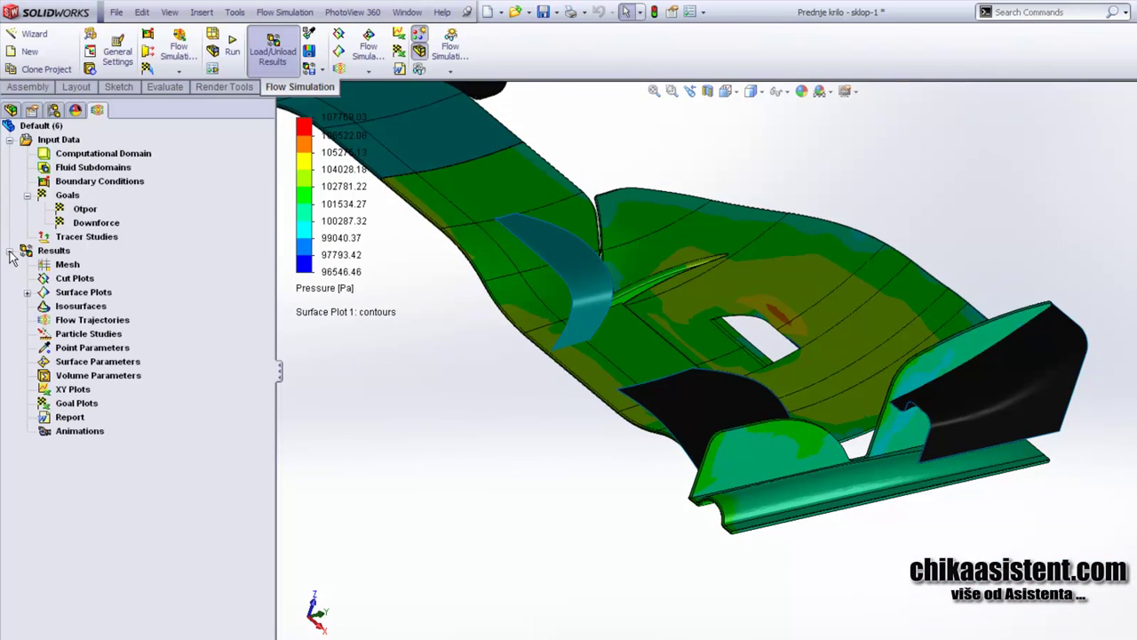
{"action": "left_click", "coordinate": [27, 293]}
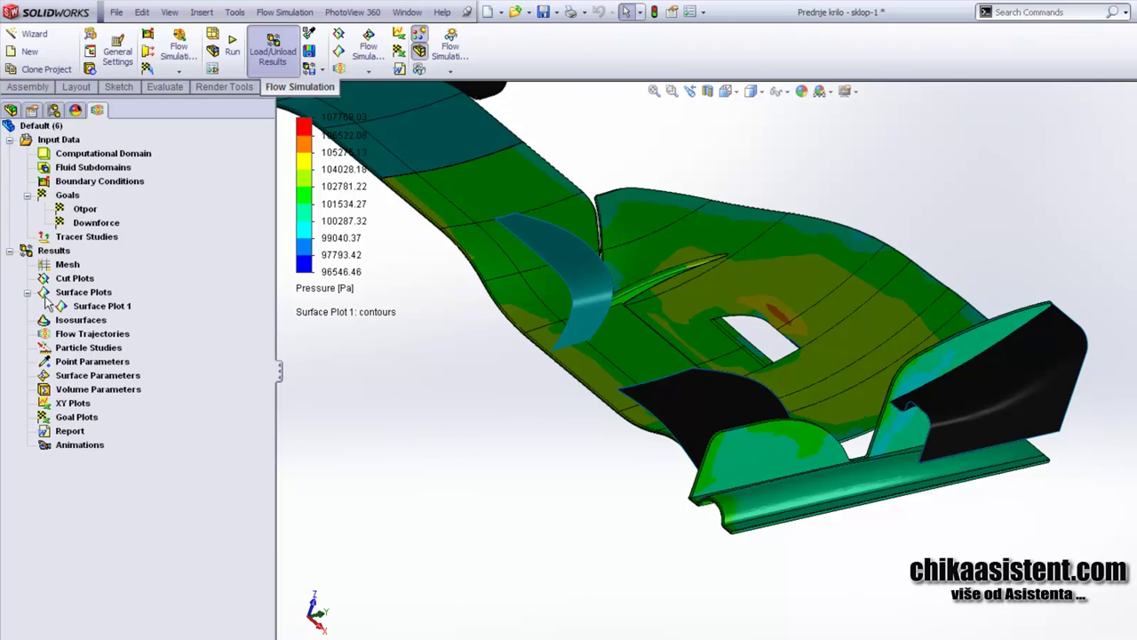
{"action": "left_click", "coordinate": [99, 307]}
{"action": "right_click", "coordinate": [98, 311]}
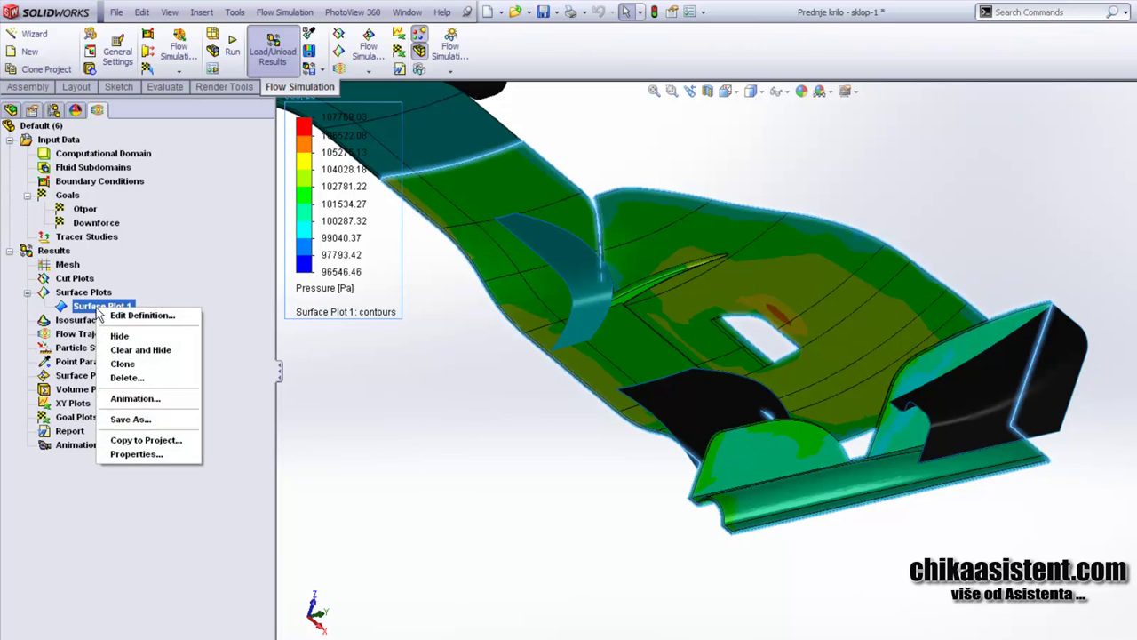
{"action": "left_click", "coordinate": [113, 339]}
{"action": "key", "text": "f"}
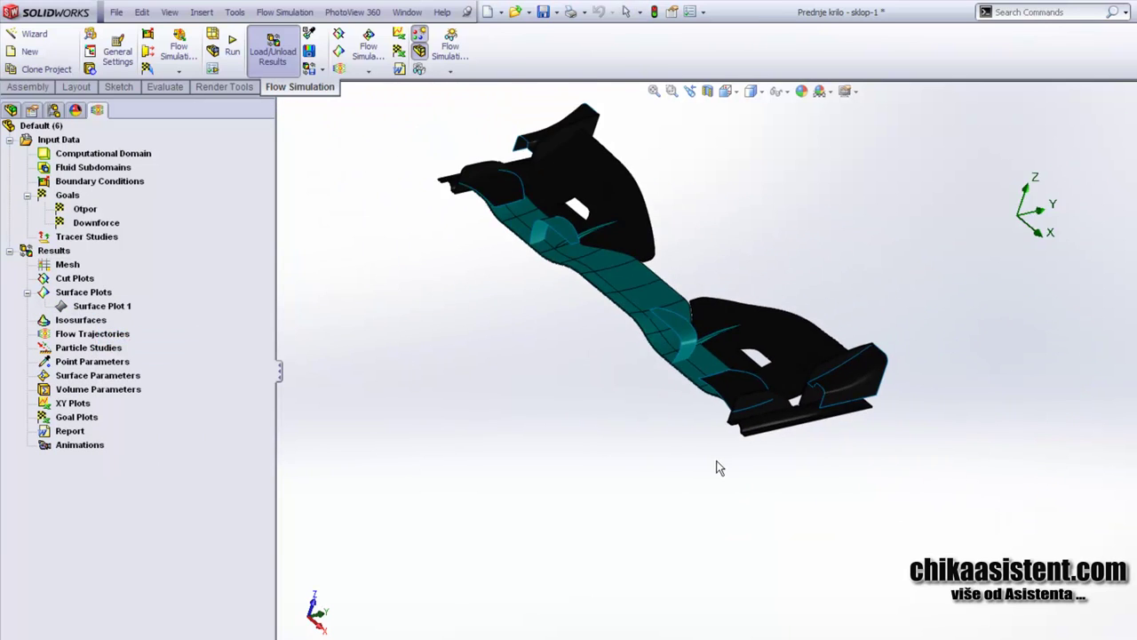
{"action": "middle_click_drag", "start_coordinate": [718, 464], "coordinate": [750, 495]}
{"action": "middle_click_drag", "start_coordinate": [654, 424], "coordinate": [587, 253]}
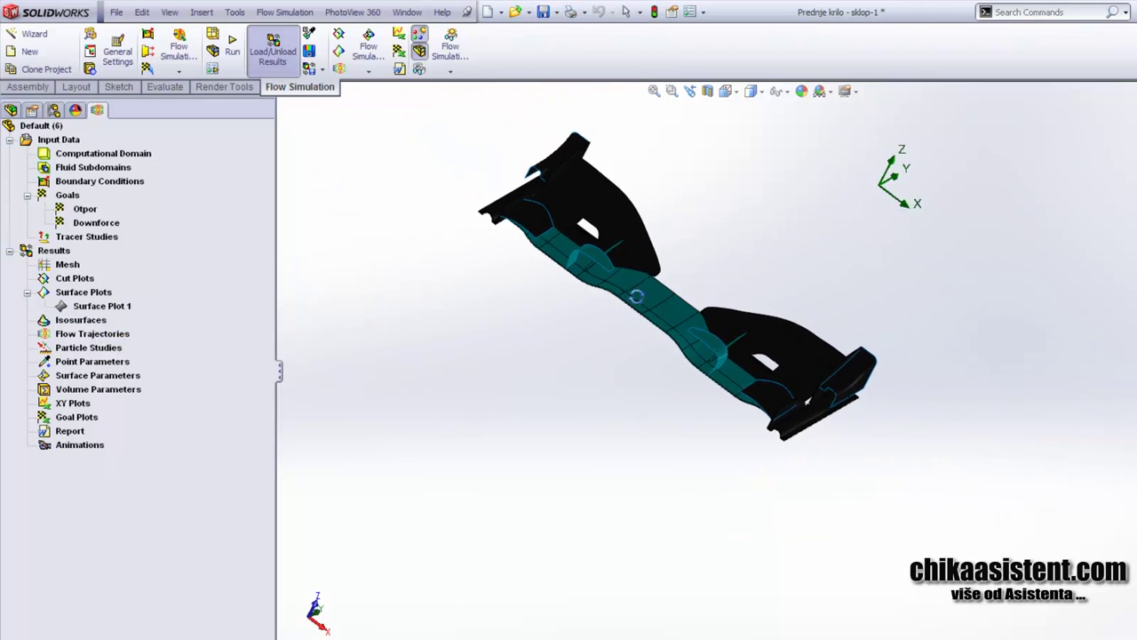
- Start a Flow Trajectories plot with Filter Faces enabled, turning the view toward the wing tip
{"action": "left_click", "coordinate": [367, 74]}
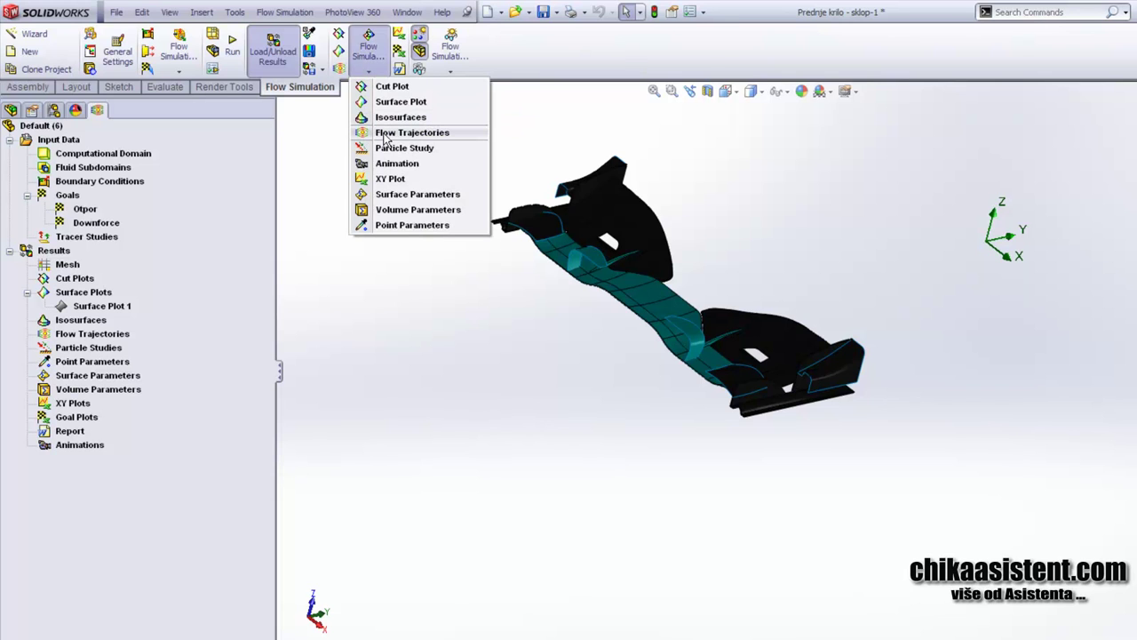
{"action": "left_click", "coordinate": [385, 133]}
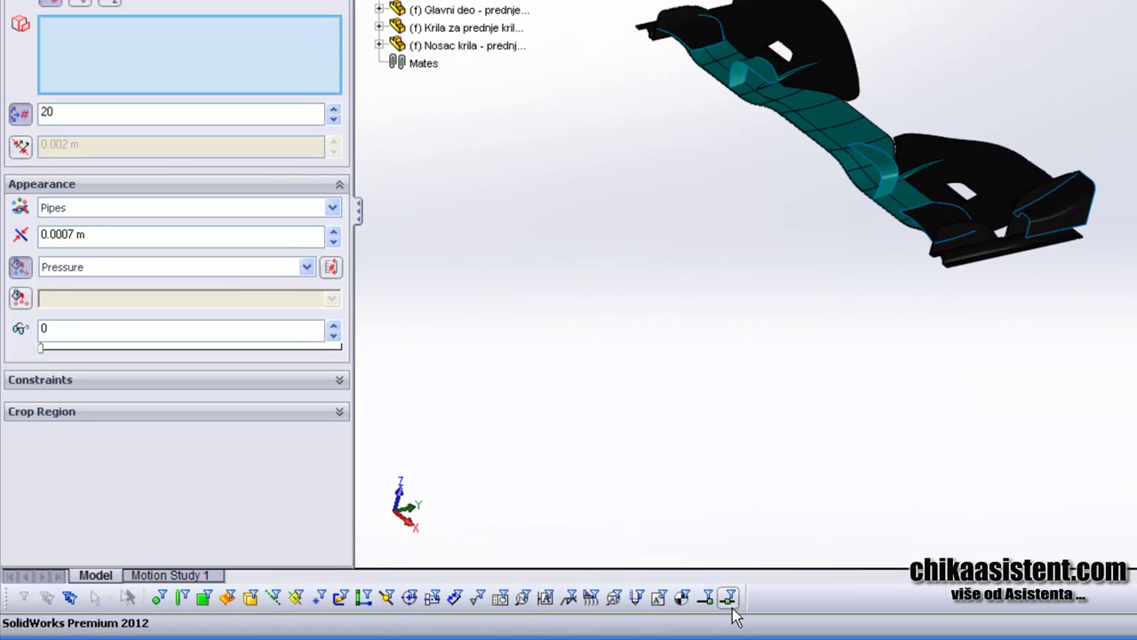
{"action": "left_click", "coordinate": [205, 605]}
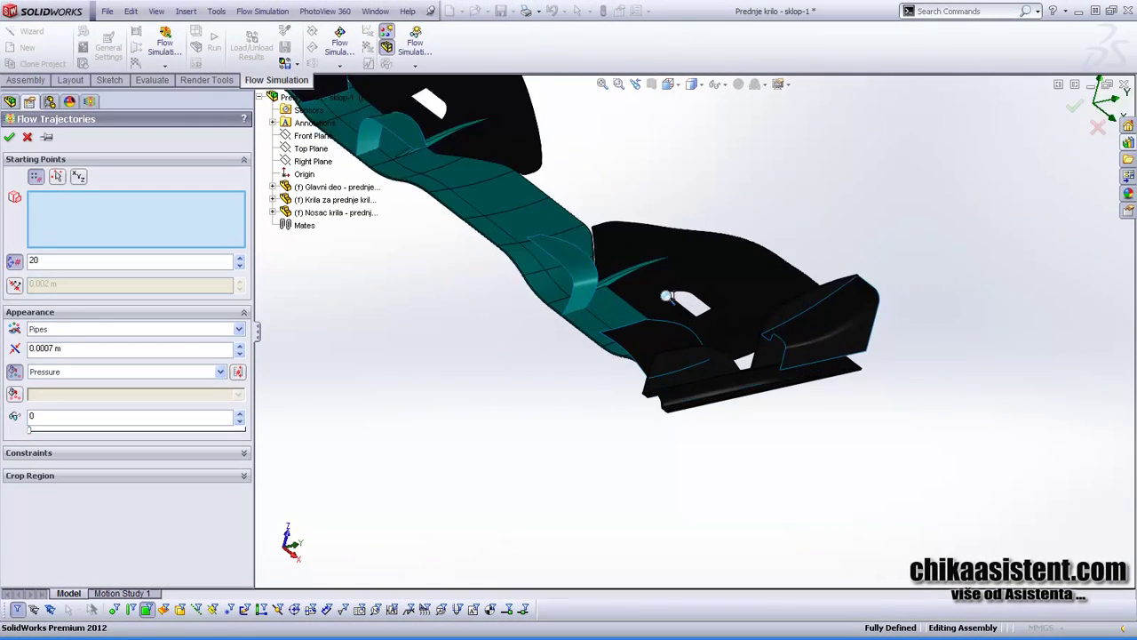
{"action": "mouse_move", "coordinate": [667, 296]}
{"action": "middle_mouse_down"}
{"action": "mouse_move", "coordinate": [559, 381]}
{"action": "mouse_move", "coordinate": [589, 406]}
{"action": "mouse_move", "coordinate": [630, 477]}
{"action": "middle_mouse_up"}
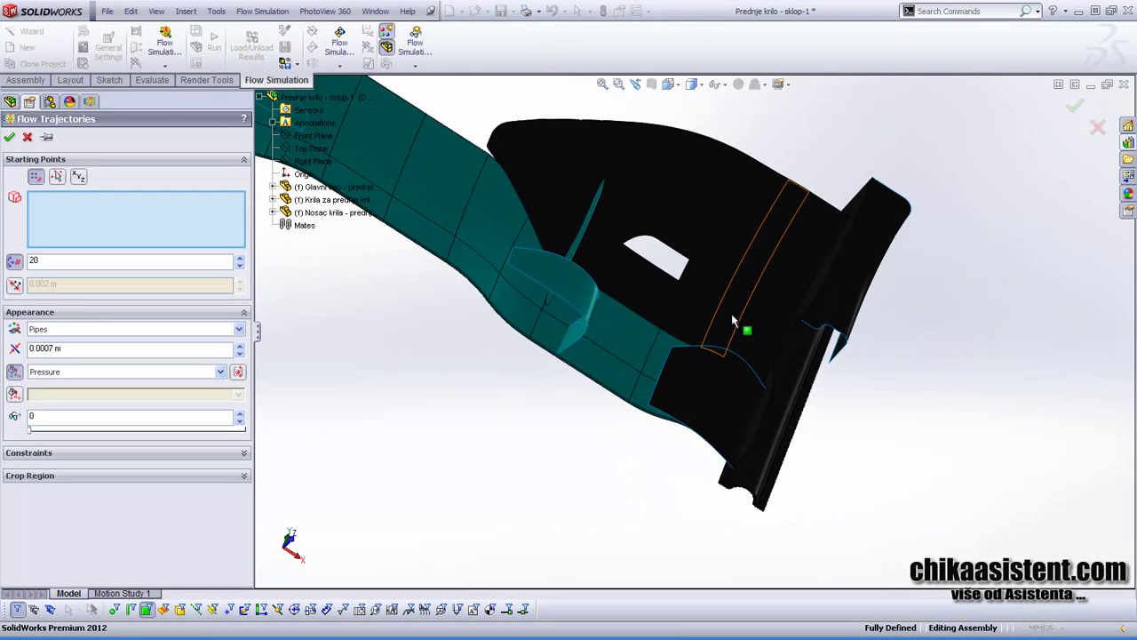
- Pick the wing element faces as flow trajectory starting points
{"action": "middle_click_drag", "start_coordinate": [728, 317], "coordinate": [737, 278]}
{"action": "left_click", "coordinate": [737, 278]}
{"action": "left_click", "coordinate": [731, 281]}
{"action": "left_click", "coordinate": [684, 217]}
{"action": "left_click", "coordinate": [684, 217]}
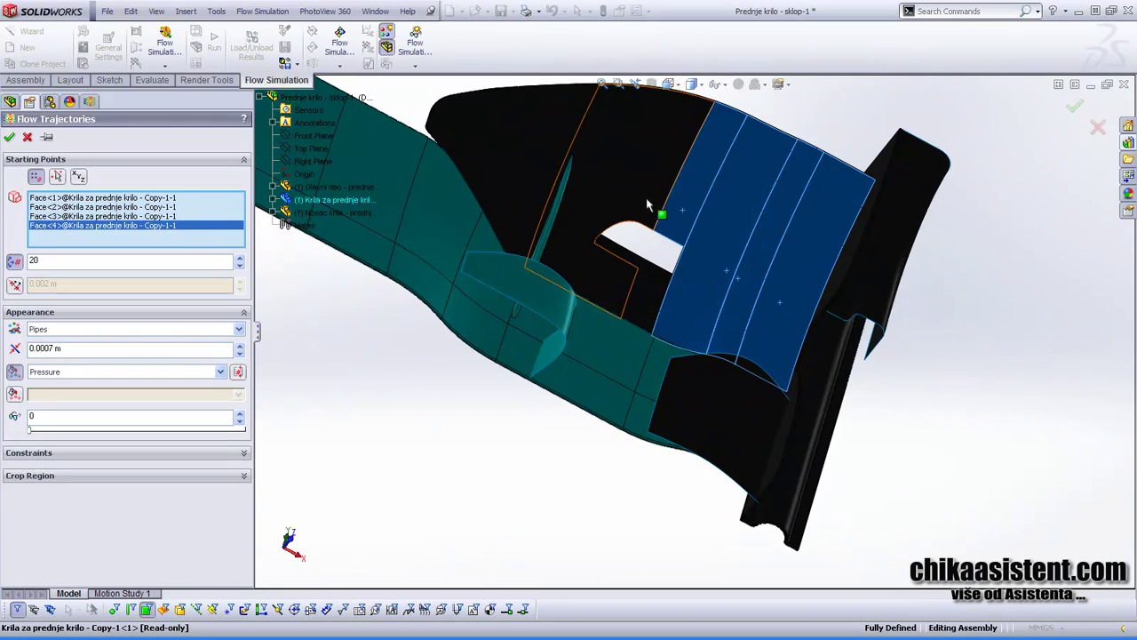
{"action": "left_click", "coordinate": [646, 197]}
{"action": "left_click", "coordinate": [651, 279]}
{"action": "left_click", "coordinate": [650, 272]}
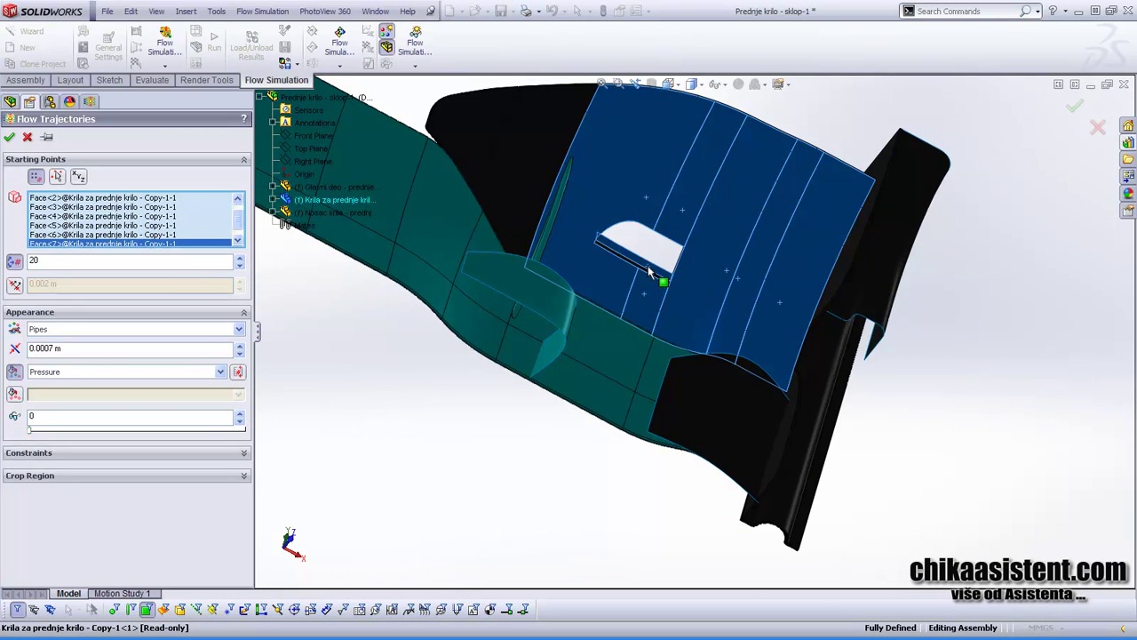
{"action": "scroll", "coordinate": [651, 272], "scroll_direction": "down", "scroll_amount": 2}
{"action": "scroll", "coordinate": [616, 210], "scroll_direction": "down", "scroll_amount": 2}
{"action": "scroll", "coordinate": [657, 289], "scroll_direction": "down", "scroll_amount": 2}
{"action": "left_click", "coordinate": [644, 237]}
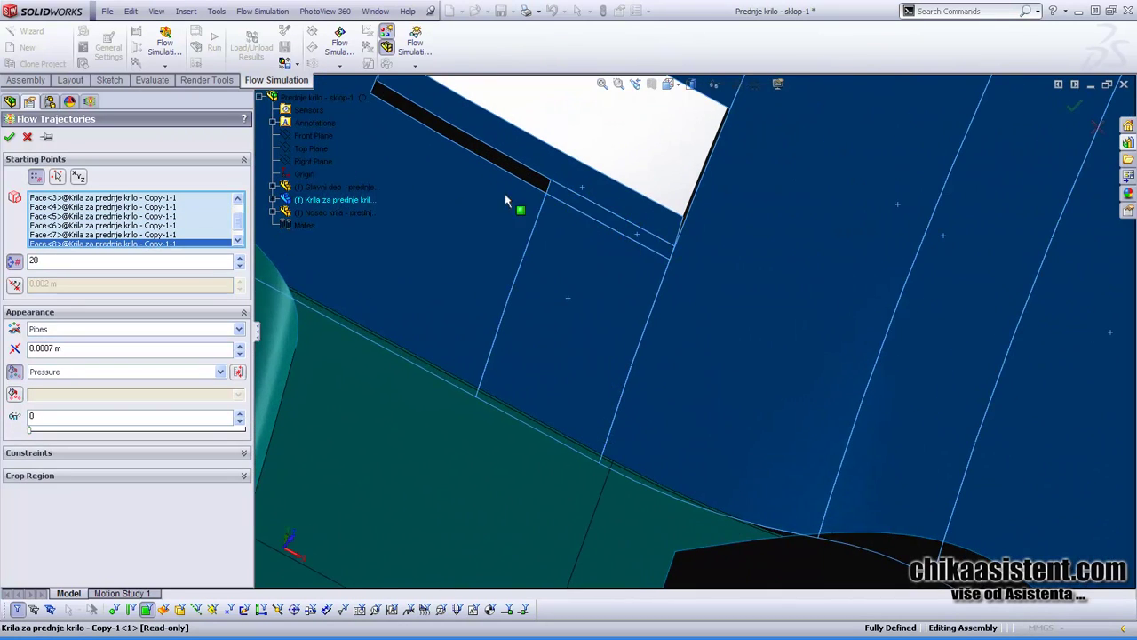
{"action": "left_click", "coordinate": [511, 173]}
{"action": "scroll", "coordinate": [554, 204], "scroll_direction": "up", "scroll_amount": 5}
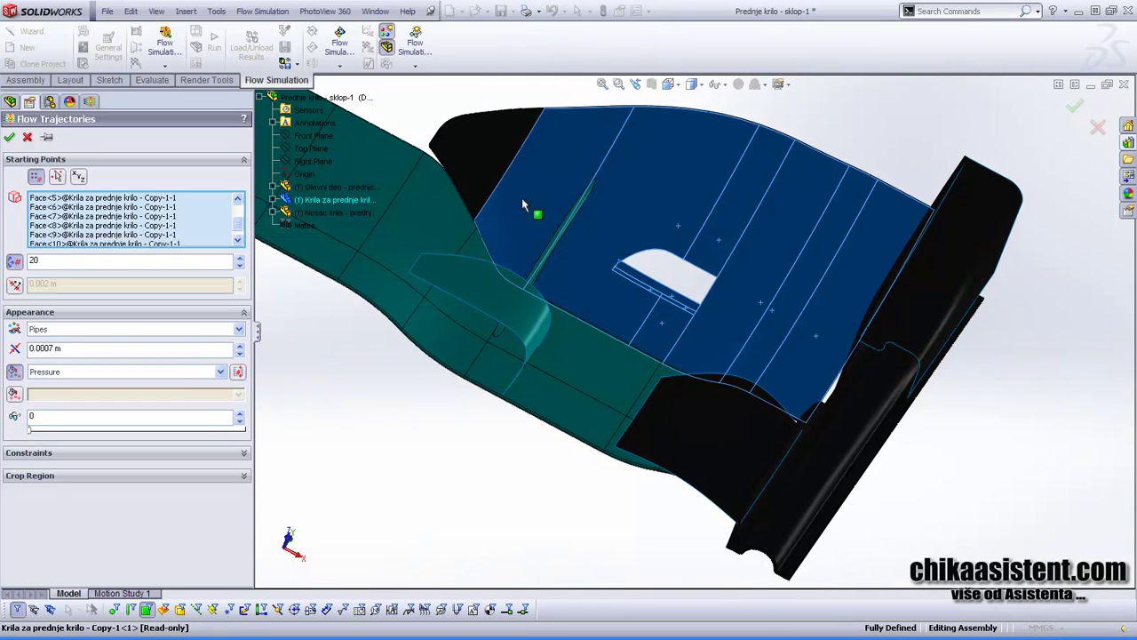
{"action": "left_click", "coordinate": [502, 214]}
- Add the Glavni deo faces, including Face<15> and Face<16>, to the starting points
{"action": "left_click", "coordinate": [465, 246]}
{"action": "left_click", "coordinate": [494, 276]}
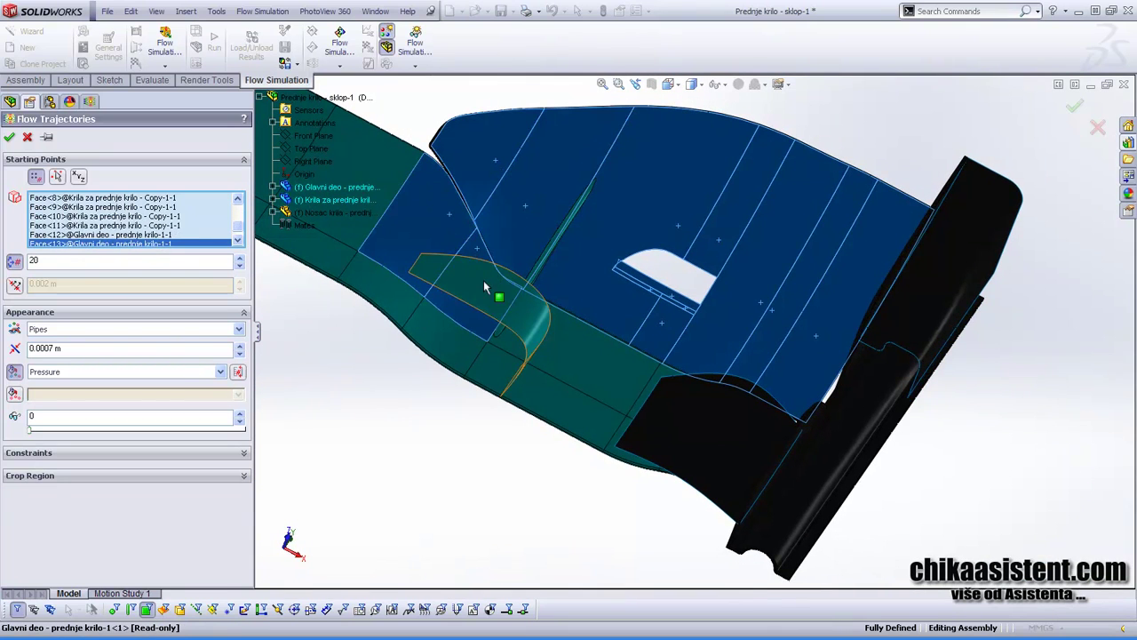
{"action": "left_click", "coordinate": [515, 320]}
{"action": "left_click", "coordinate": [567, 344]}
{"action": "scroll", "coordinate": [520, 347], "scroll_direction": "down", "scroll_amount": 5}
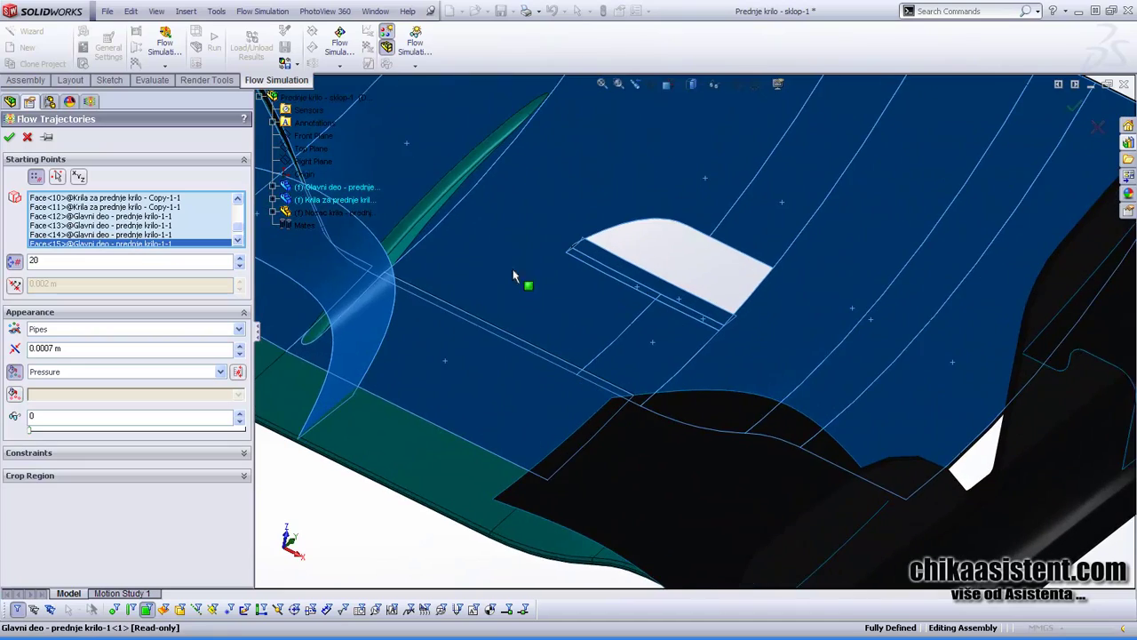
{"action": "scroll", "coordinate": [471, 266], "scroll_direction": "down", "scroll_amount": 2}
{"action": "scroll", "coordinate": [479, 249], "scroll_direction": "up", "scroll_amount": 3}
{"action": "left_click", "coordinate": [602, 361]}
{"action": "scroll", "coordinate": [533, 329], "scroll_direction": "down", "scroll_amount": 5}
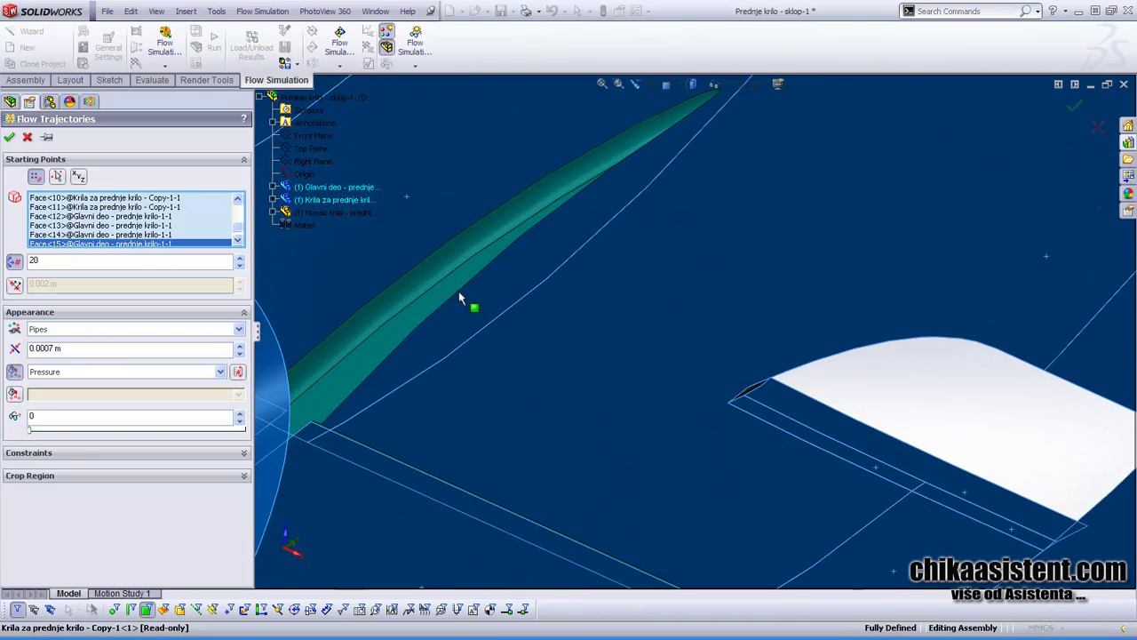
{"action": "scroll", "coordinate": [436, 289], "scroll_direction": "down", "scroll_amount": 2}
{"action": "left_click", "coordinate": [427, 288]}
{"action": "scroll", "coordinate": [534, 294], "scroll_direction": "up", "scroll_amount": 3}
{"action": "scroll", "coordinate": [782, 267], "scroll_direction": "down", "scroll_amount": 3}
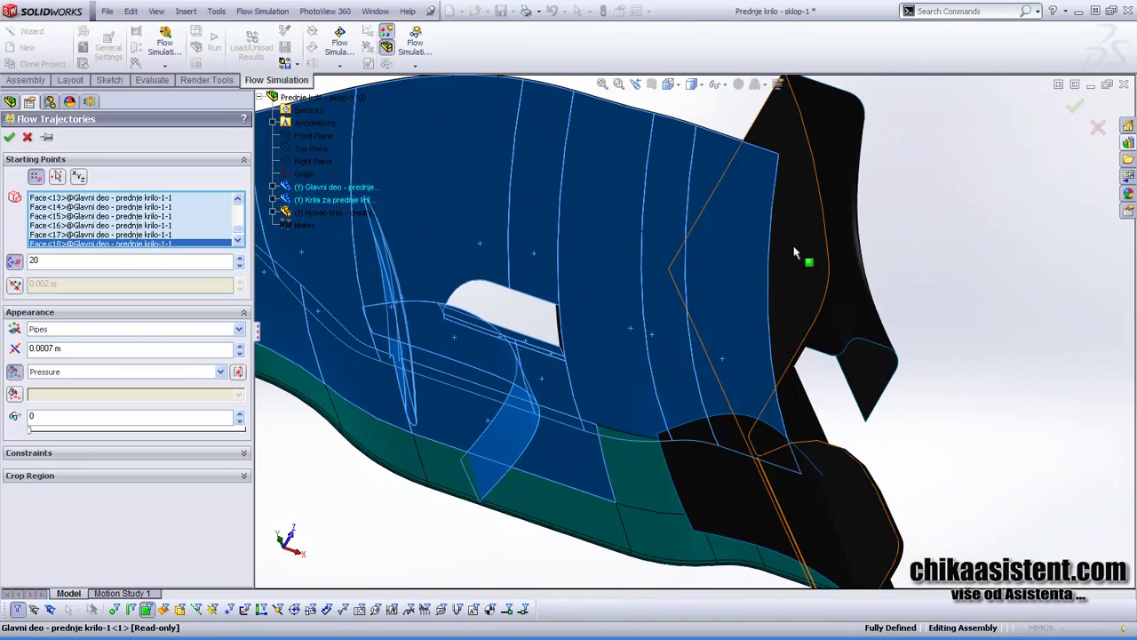
- Add the Nosac krila support faces, including the bottom strip and vertical panel, as starting points
{"action": "left_click", "coordinate": [782, 349]}
{"action": "scroll", "coordinate": [782, 349], "scroll_direction": "down", "scroll_amount": 3}
{"action": "left_click", "coordinate": [901, 294]}
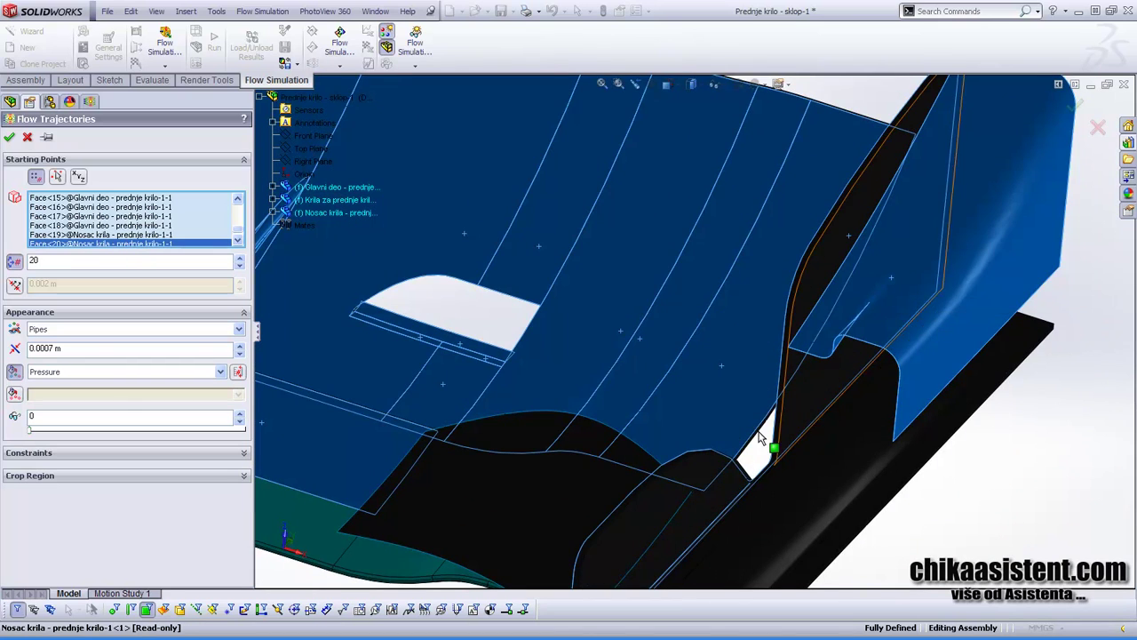
{"action": "scroll", "coordinate": [782, 453], "scroll_direction": "up", "scroll_amount": 1}
{"action": "middle_click_drag", "start_coordinate": [786, 458], "coordinate": [711, 346], "text": "ctrl"}
{"action": "left_click", "coordinate": [749, 393]}
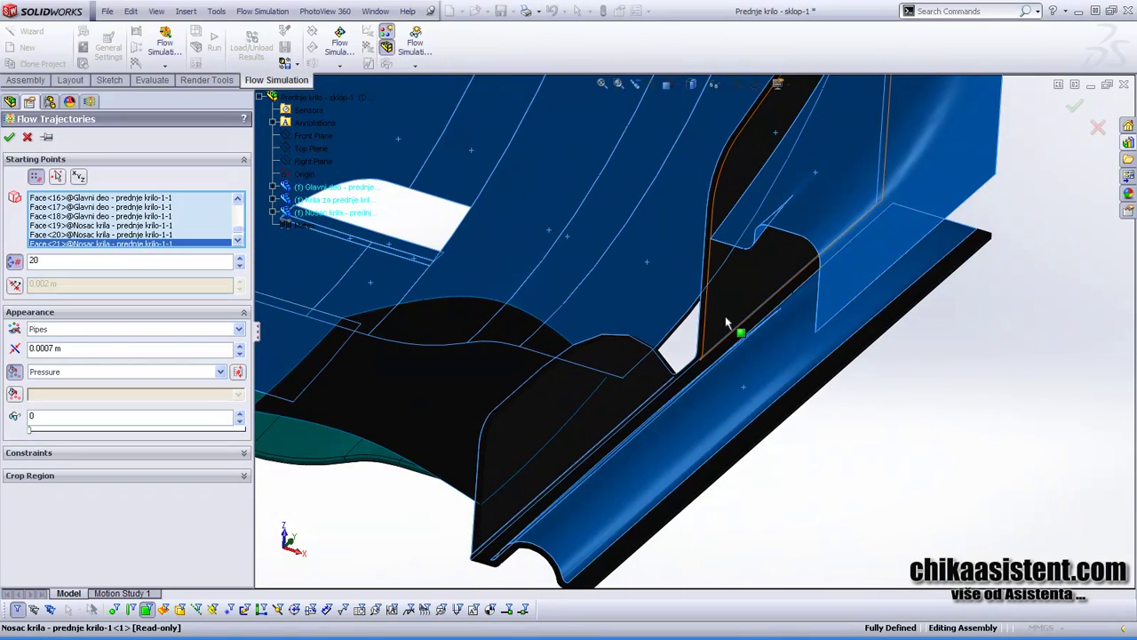
{"action": "left_click", "coordinate": [722, 305]}
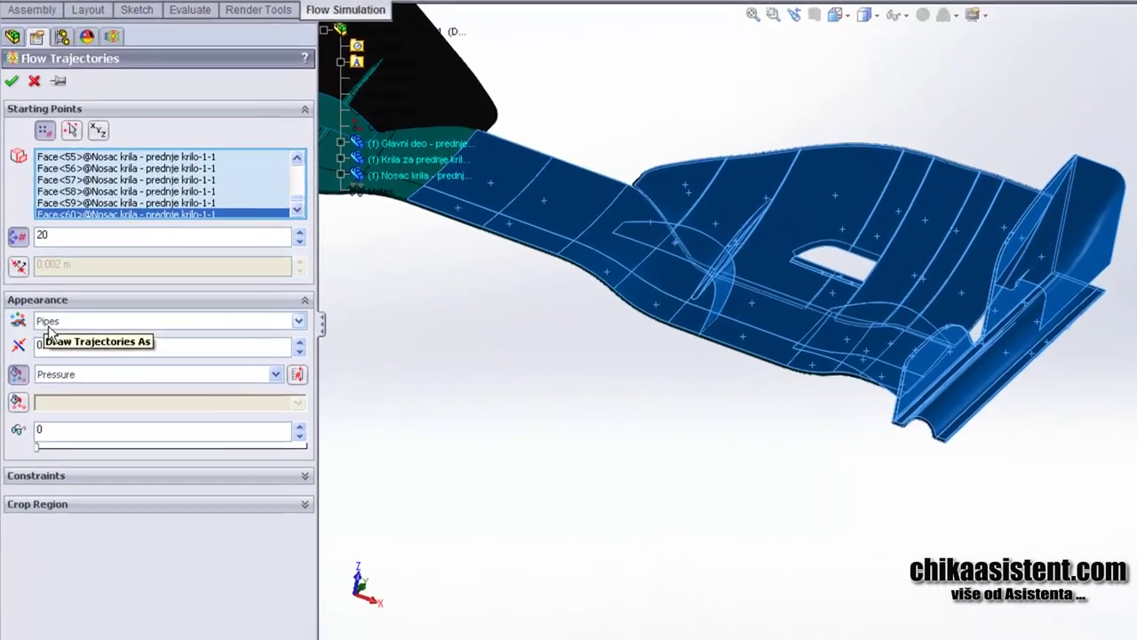
- Draw the trajectories as Lines with Arrows at 0.002 m width and generate them
{"action": "left_click", "coordinate": [40, 330]}
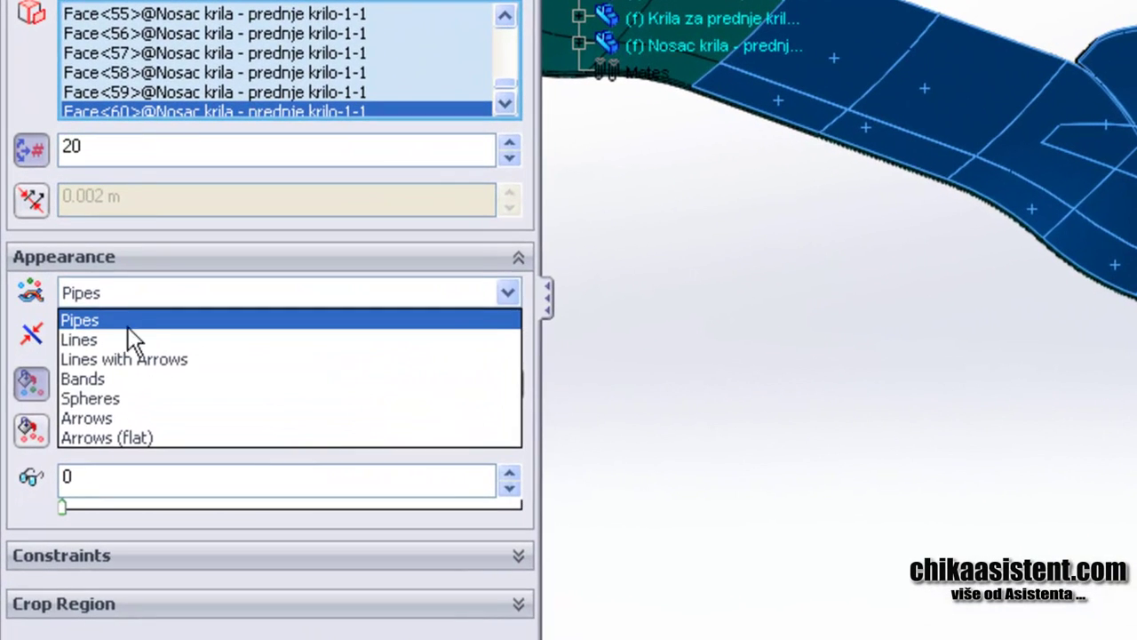
{"action": "left_click", "coordinate": [132, 359]}
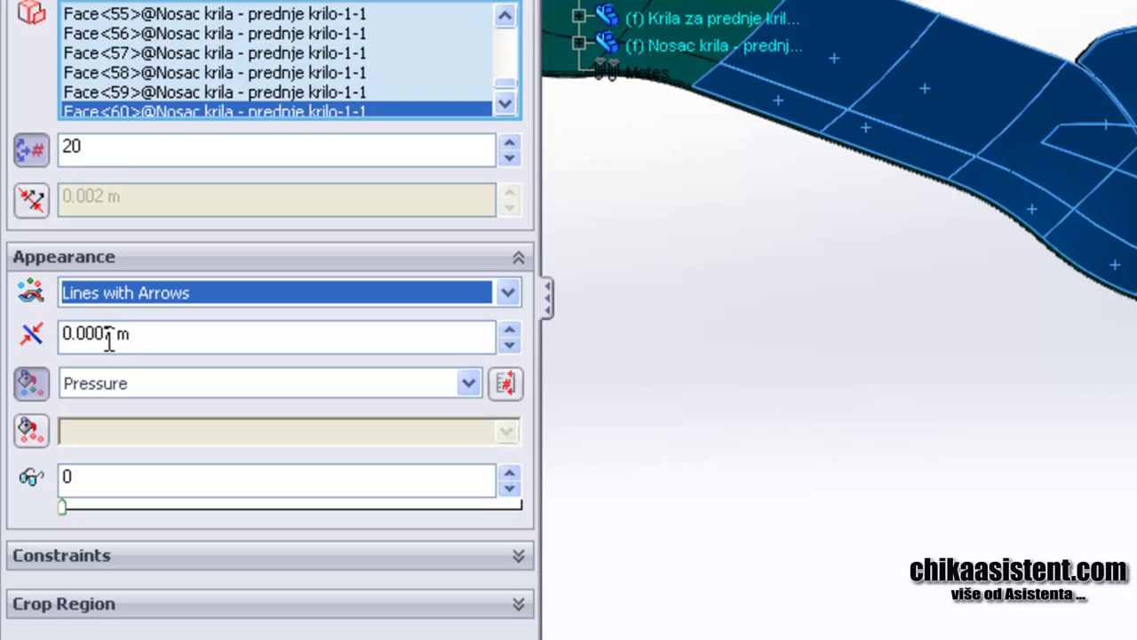
{"action": "left_click", "coordinate": [112, 336]}
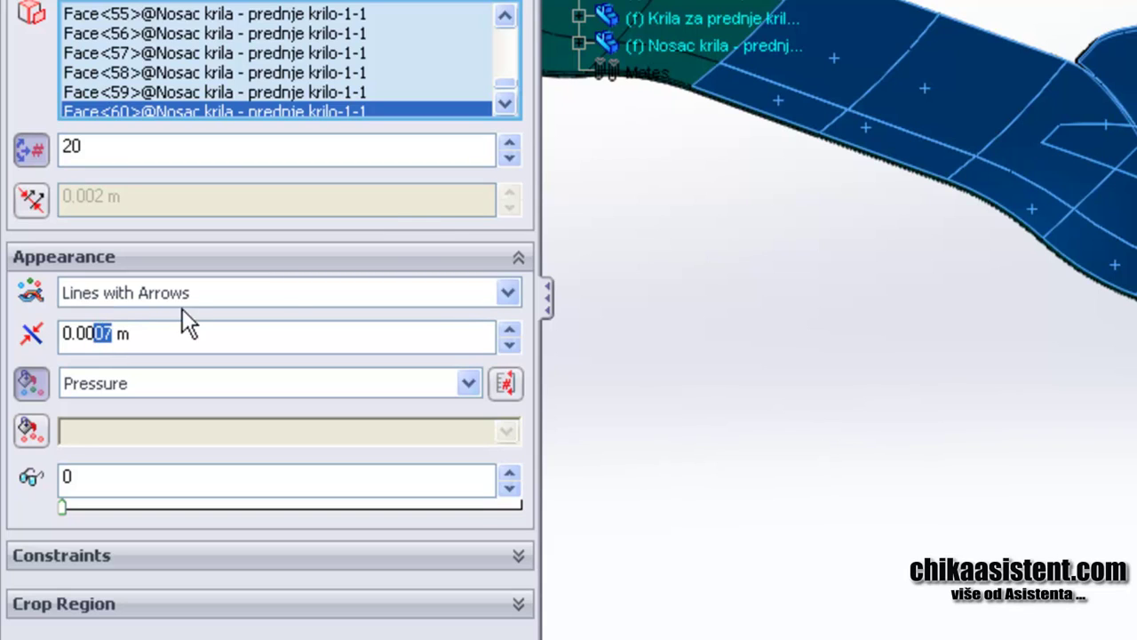
{"action": "type", "text": "2"}
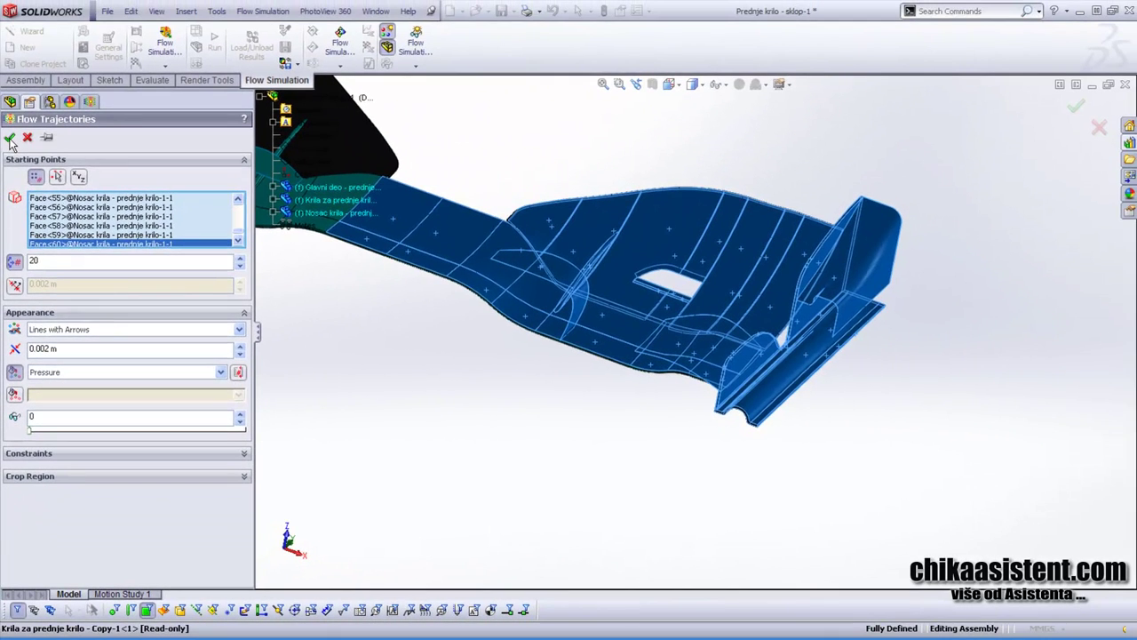
{"action": "left_click", "coordinate": [9, 137]}
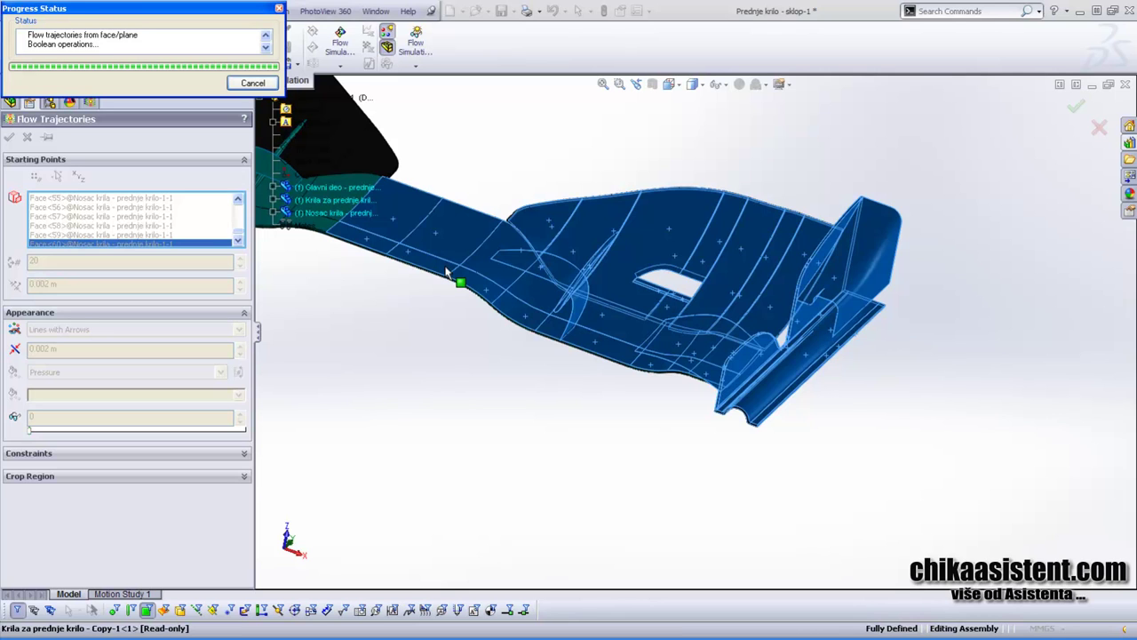
- Orbit around the arrowed streamlines on the wing, then select Flow Trajectories 1 under Results
{"action": "mouse_move", "coordinate": [565, 366]}
{"action": "middle_mouse_down"}
{"action": "mouse_move", "coordinate": [440, 368]}
{"action": "mouse_move", "coordinate": [677, 391]}
{"action": "middle_mouse_up"}
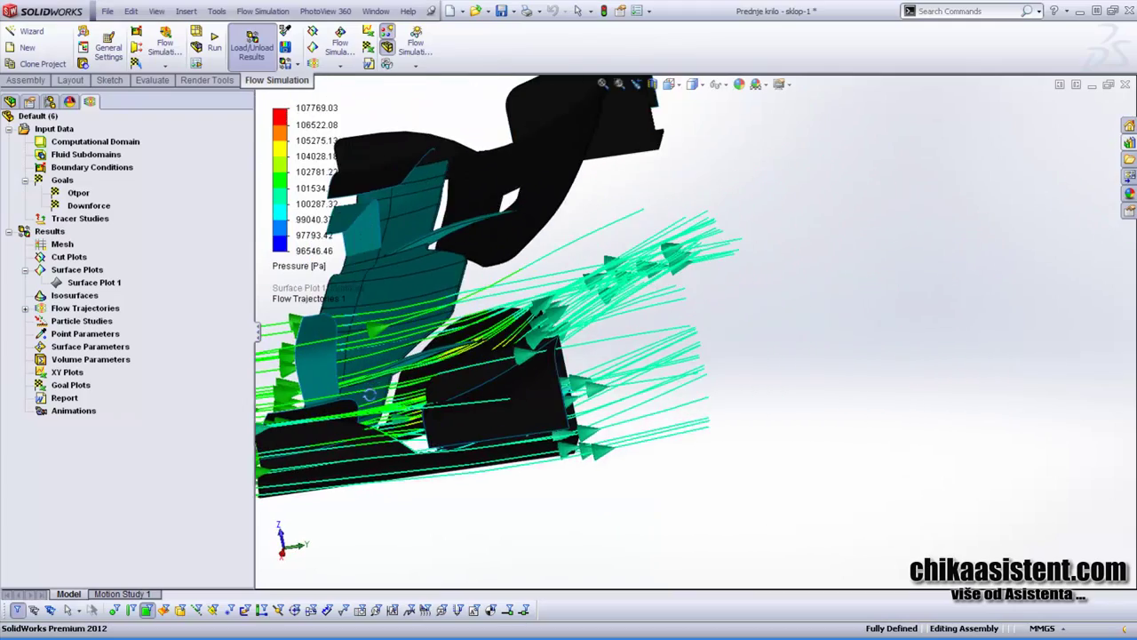
{"action": "scroll", "coordinate": [635, 287], "scroll_direction": "down", "scroll_amount": 5}
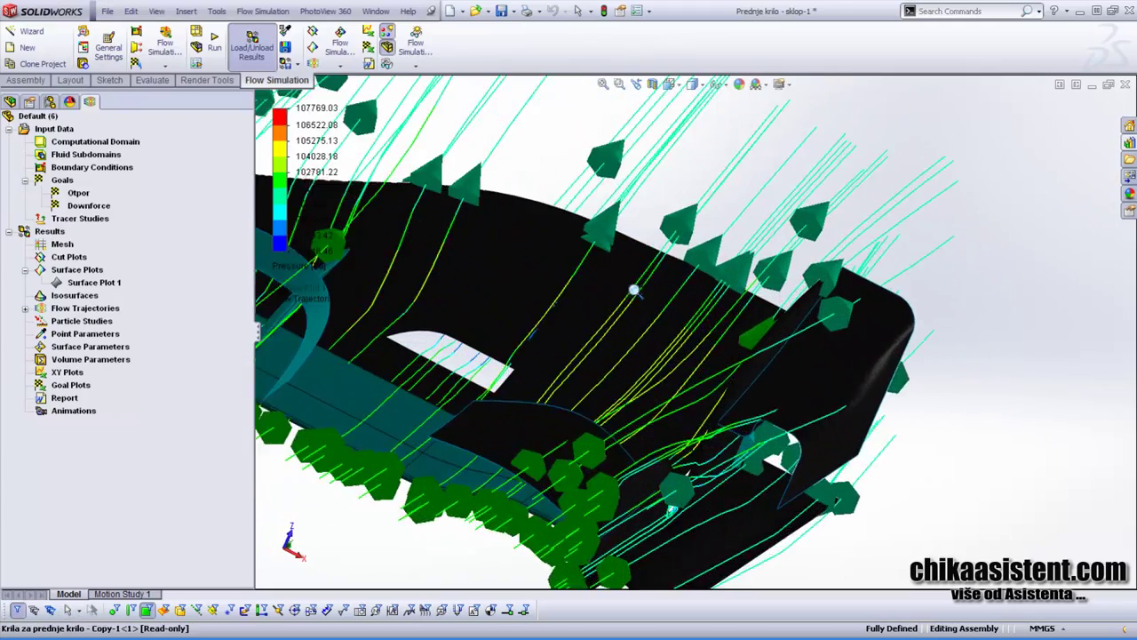
{"action": "mouse_move", "coordinate": [634, 287]}
{"action": "middle_mouse_down"}
{"action": "mouse_move", "coordinate": [473, 346]}
{"action": "mouse_move", "coordinate": [434, 346]}
{"action": "mouse_move", "coordinate": [376, 408]}
{"action": "mouse_move", "coordinate": [556, 427]}
{"action": "mouse_move", "coordinate": [584, 446]}
{"action": "middle_mouse_up"}
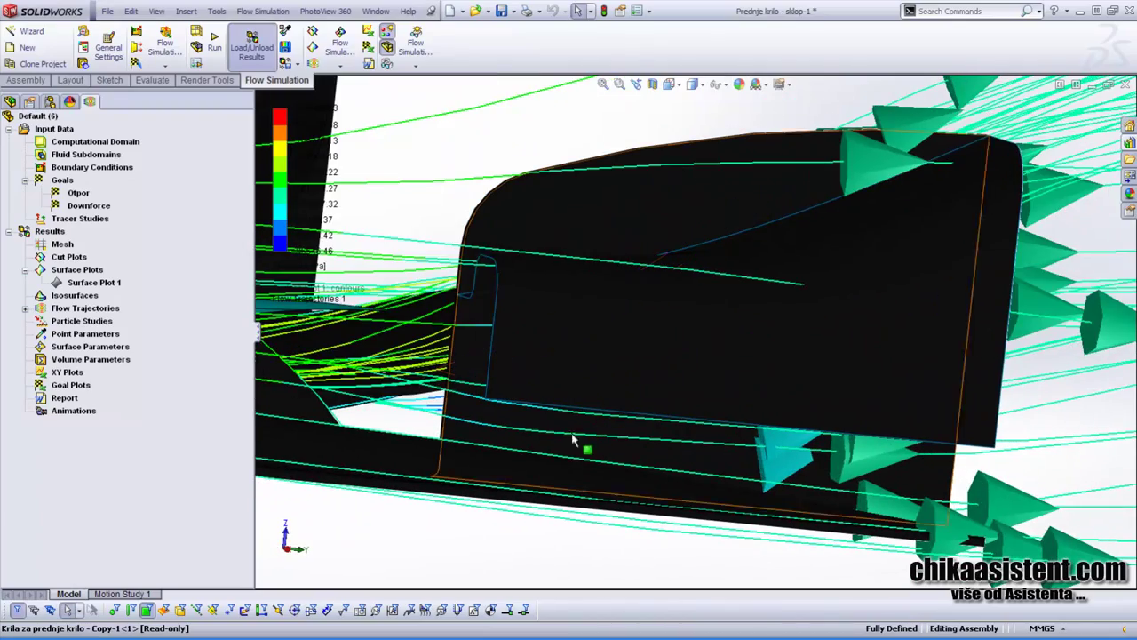
{"action": "mouse_move", "coordinate": [465, 279]}
{"action": "middle_mouse_down"}
{"action": "mouse_move", "coordinate": [615, 354]}
{"action": "mouse_move", "coordinate": [501, 308]}
{"action": "middle_mouse_up"}
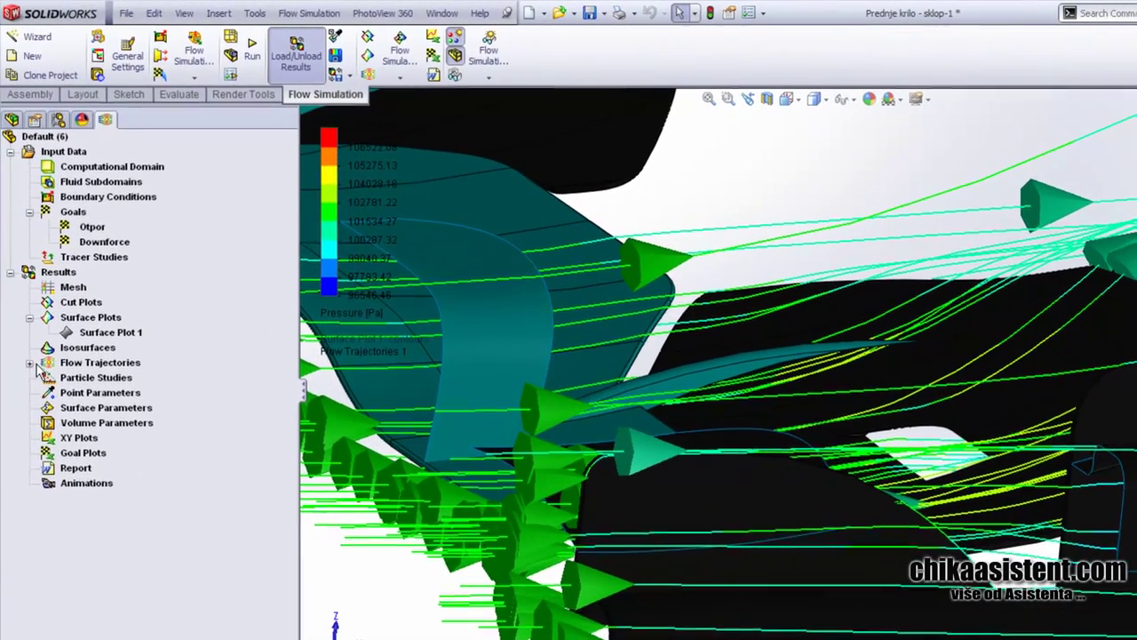
{"action": "left_click", "coordinate": [27, 326]}
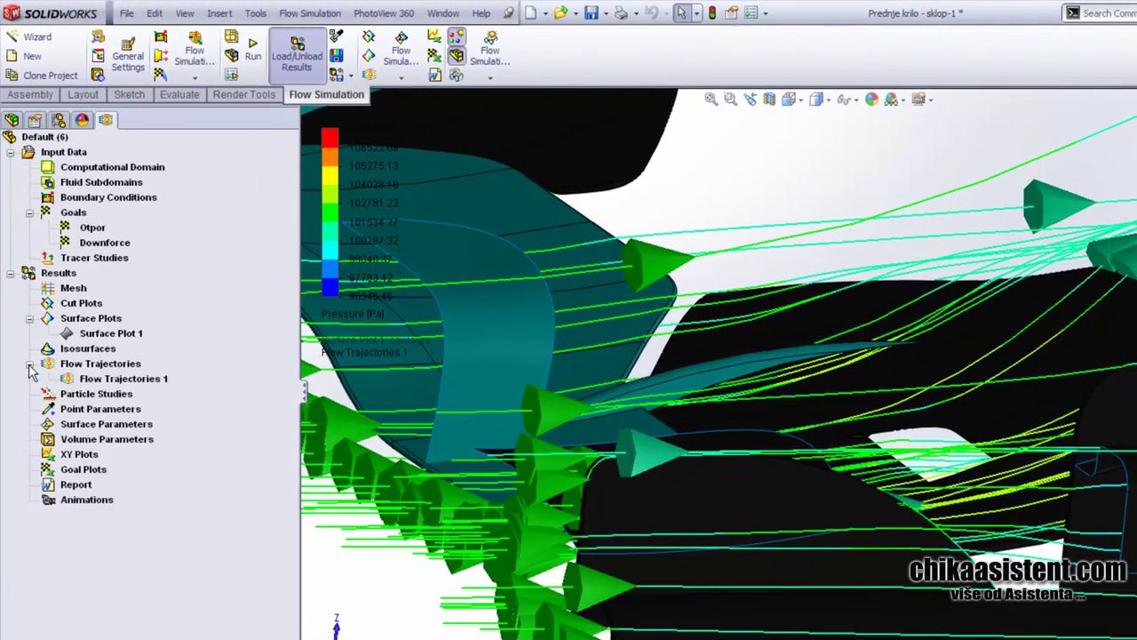
{"action": "left_click", "coordinate": [98, 379]}
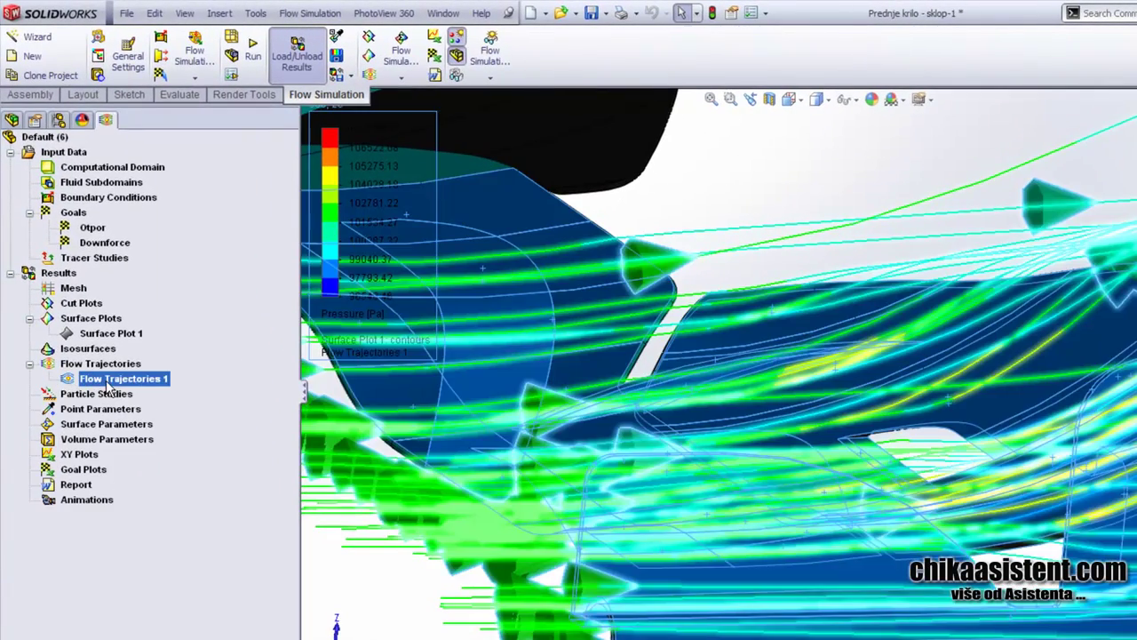
- Edit Flow Trajectories 1 to a thinner 0.001 m width and view the smaller arrows
{"action": "right_click", "coordinate": [108, 383]}
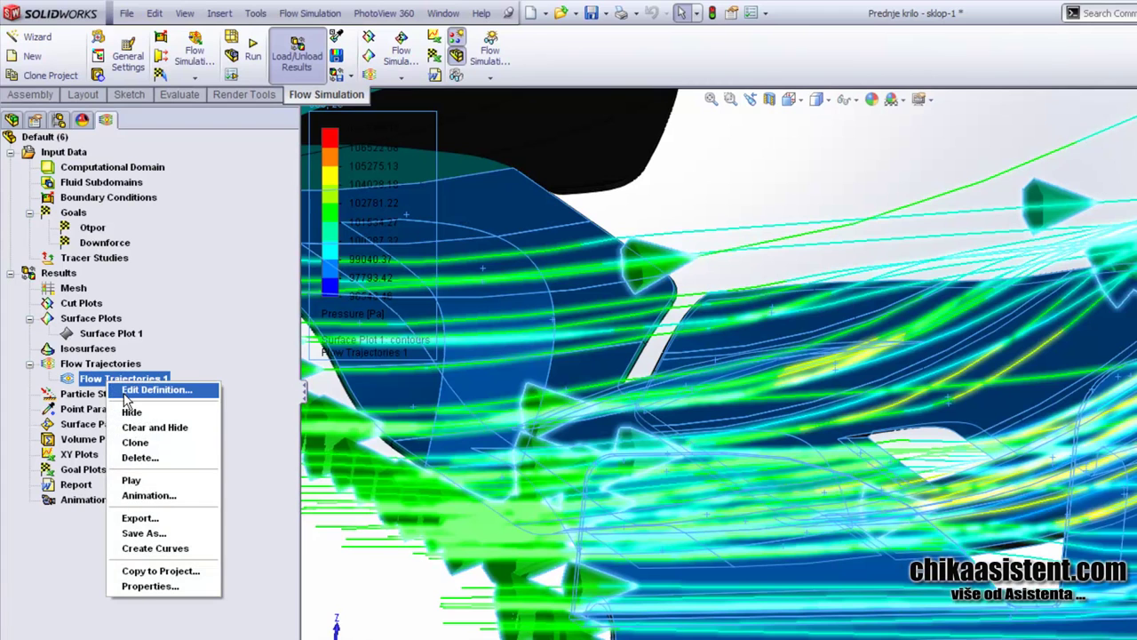
{"action": "left_click", "coordinate": [129, 389]}
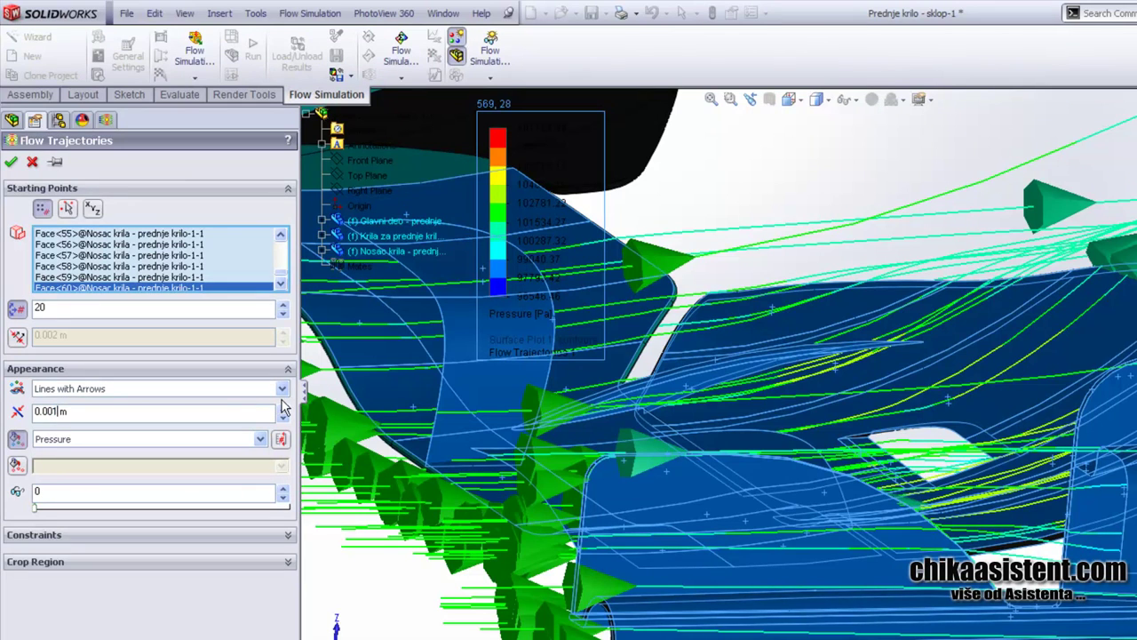
{"action": "left_click", "coordinate": [10, 164]}
{"action": "mouse_move", "coordinate": [399, 266]}
{"action": "middle_mouse_down"}
{"action": "mouse_move", "coordinate": [671, 413]}
{"action": "mouse_move", "coordinate": [751, 395]}
{"action": "mouse_move", "coordinate": [894, 399]}
{"action": "mouse_move", "coordinate": [711, 421]}
{"action": "mouse_move", "coordinate": [649, 445]}
{"action": "mouse_move", "coordinate": [800, 454]}
{"action": "middle_mouse_up"}
- Zoom and orbit to view the pressure-coloured arrowed trajectories from the side of the wing
{"action": "scroll", "coordinate": [839, 462], "scroll_direction": "down", "scroll_amount": 5}
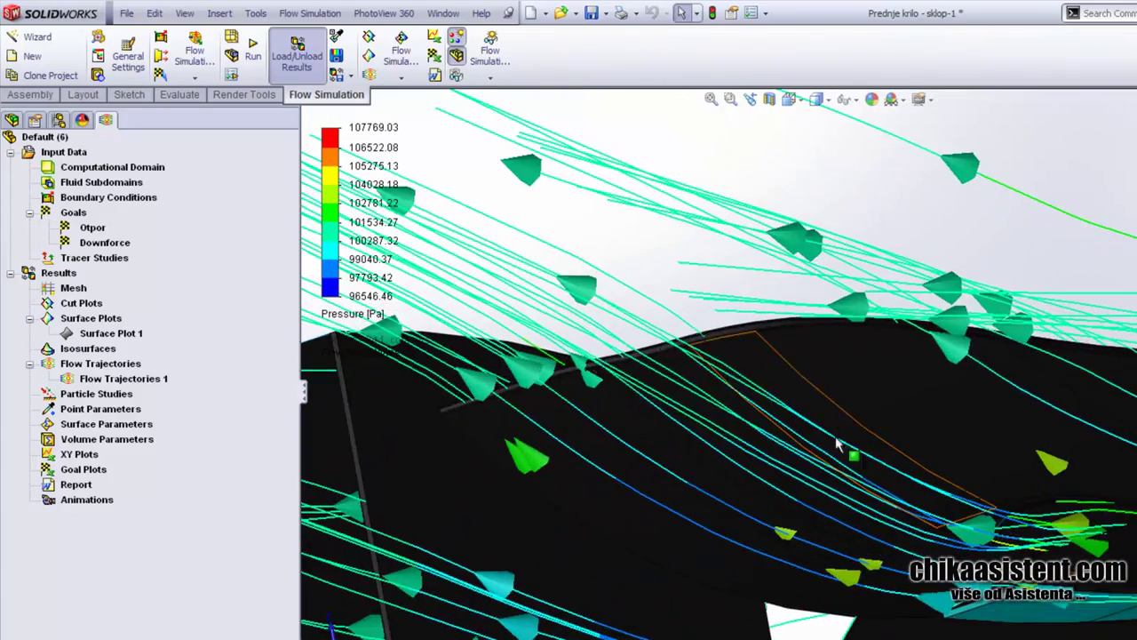
{"action": "scroll", "coordinate": [839, 463], "scroll_direction": "up", "scroll_amount": 2}
{"action": "scroll", "coordinate": [838, 462], "scroll_direction": "up", "scroll_amount": 2}
{"action": "scroll", "coordinate": [839, 463], "scroll_direction": "up", "scroll_amount": 3}
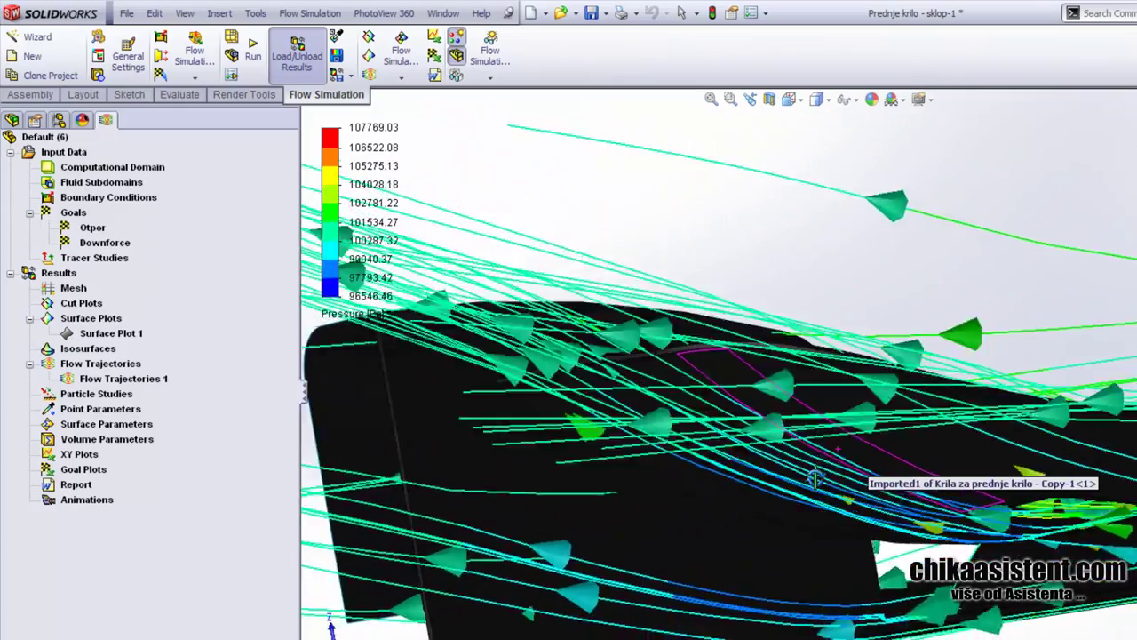
{"action": "scroll", "coordinate": [709, 509], "scroll_direction": "up", "scroll_amount": 3}
{"action": "mouse_move", "coordinate": [709, 508]}
{"action": "middle_mouse_down"}
{"action": "mouse_move", "coordinate": [663, 396]}
{"action": "mouse_move", "coordinate": [662, 471]}
{"action": "mouse_move", "coordinate": [619, 462]}
{"action": "middle_mouse_up"}
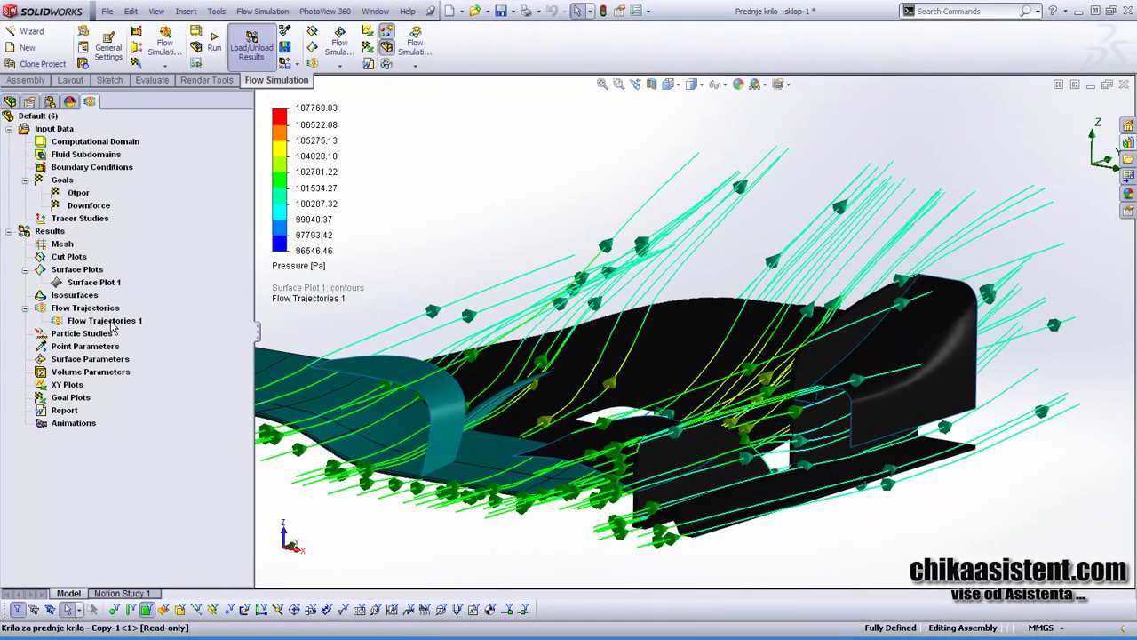
{"action": "middle_click_drag", "start_coordinate": [533, 382], "coordinate": [551, 358]}
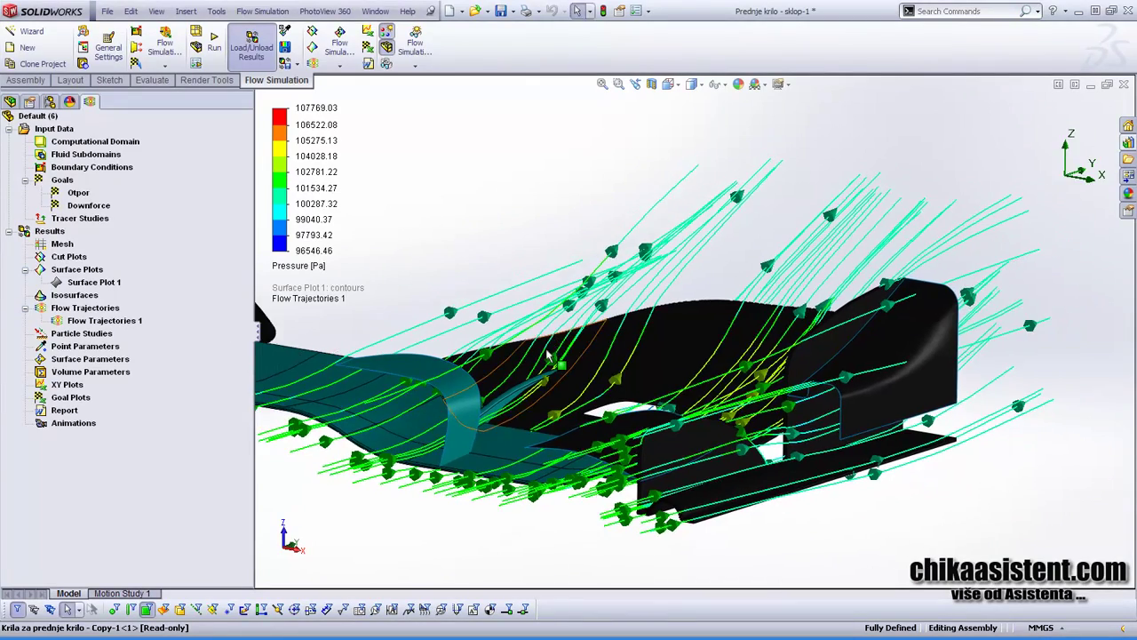
{"action": "scroll", "coordinate": [551, 358], "scroll_direction": "down", "scroll_amount": 3}
{"action": "scroll", "coordinate": [622, 361], "scroll_direction": "down", "scroll_amount": 3}
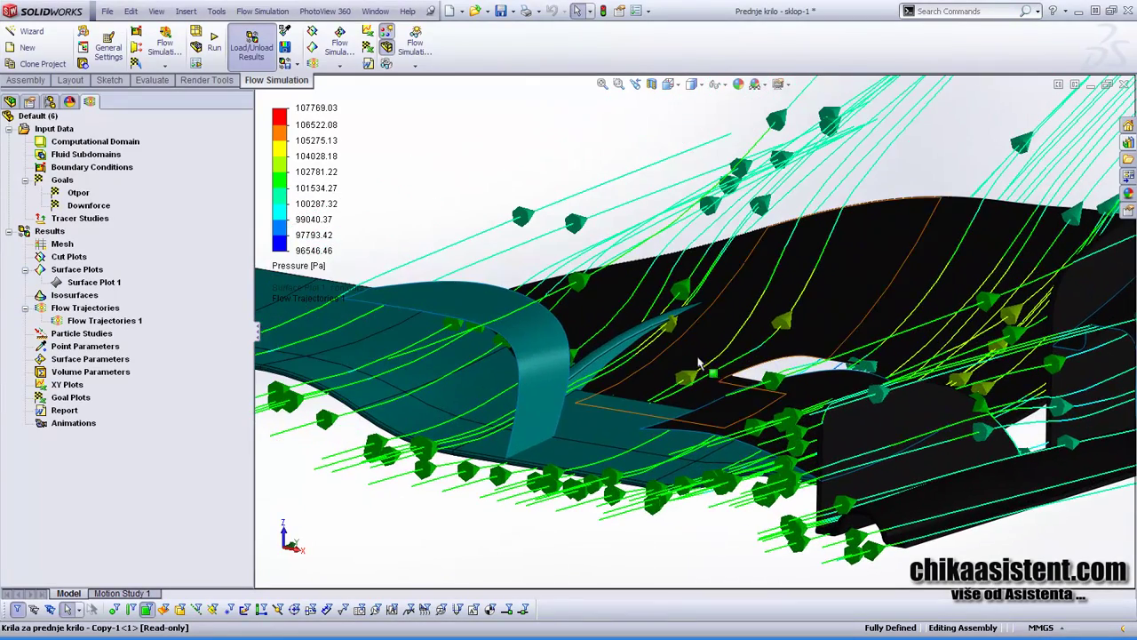
{"action": "middle_click_drag", "start_coordinate": [700, 362], "coordinate": [533, 365]}
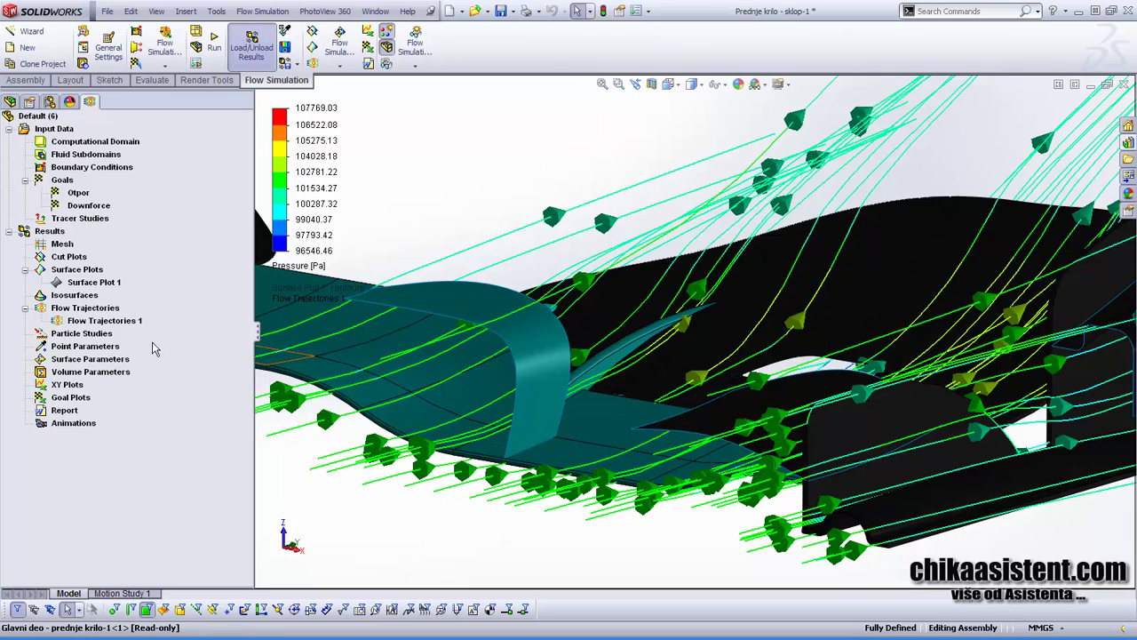
- Turn off the face selection filter, hide the filter toolbar, and select Flow Trajectories 1
{"action": "left_click", "coordinate": [149, 610]}
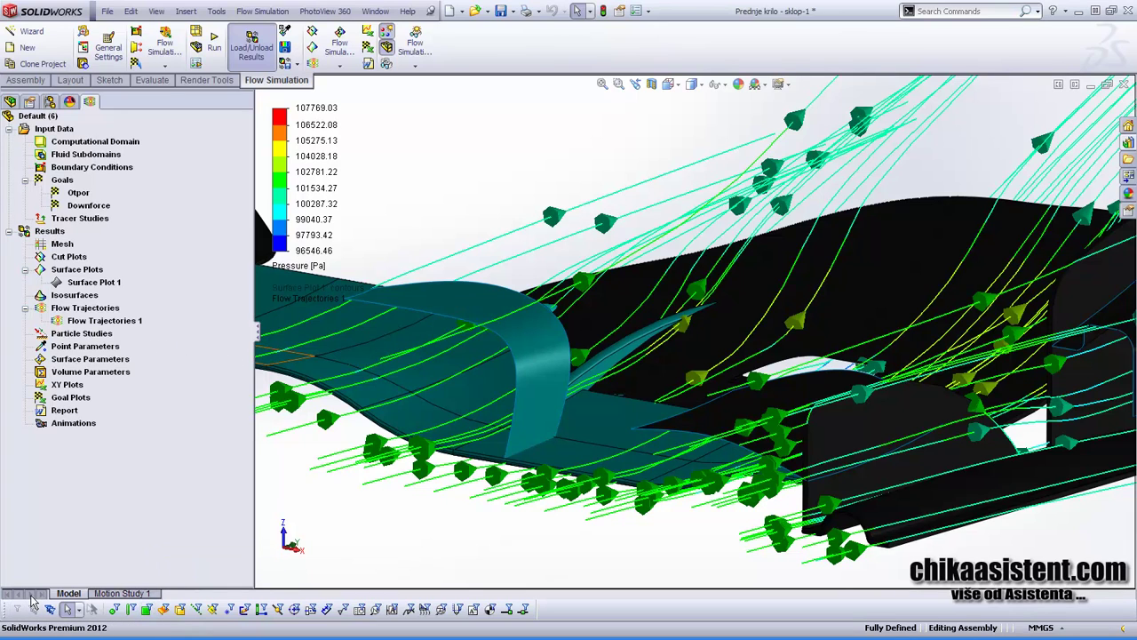
{"action": "left_click", "coordinate": [32, 608]}
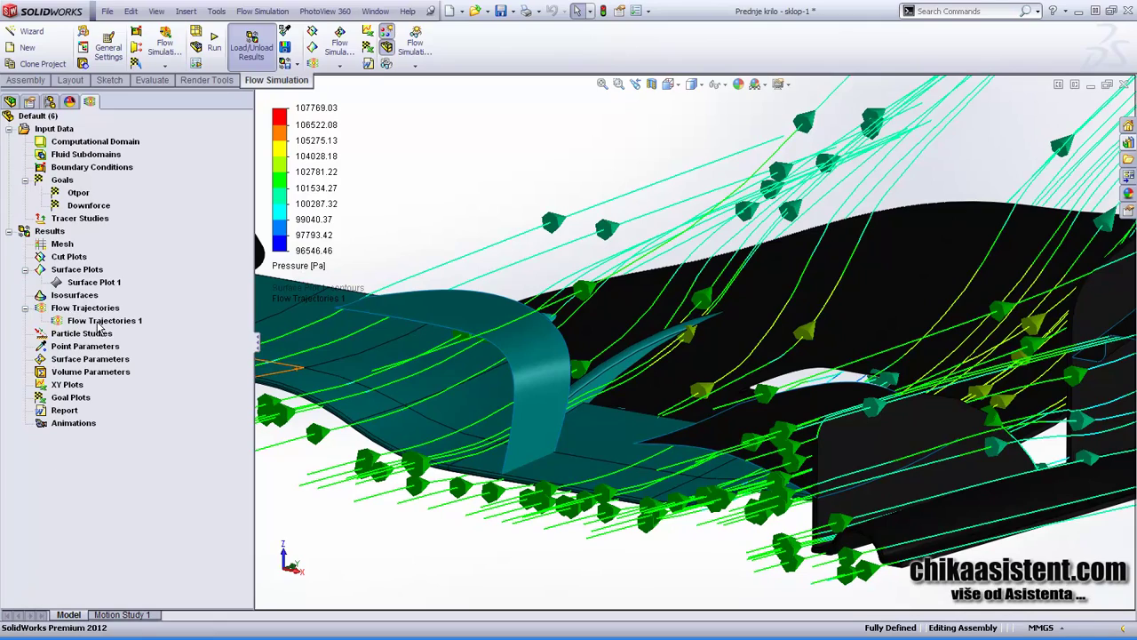
{"action": "left_click", "coordinate": [101, 321]}
- Hide Flow Trajectories 1 and start a Goal Plot from the Flow Simulation menu
{"action": "right_click", "coordinate": [102, 321]}
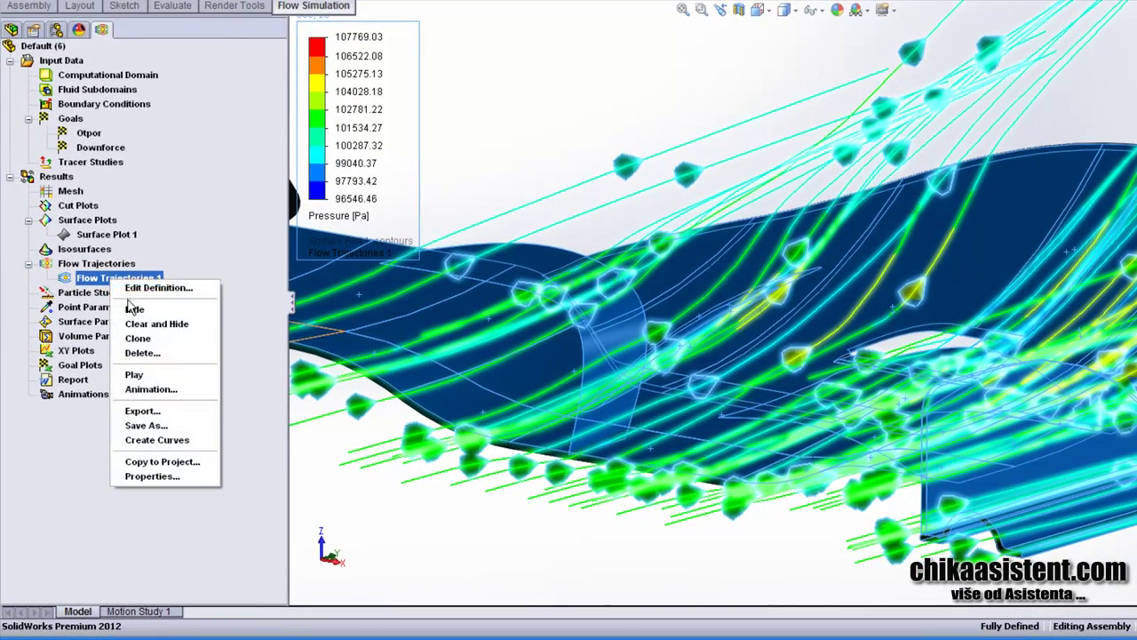
{"action": "left_click", "coordinate": [133, 308]}
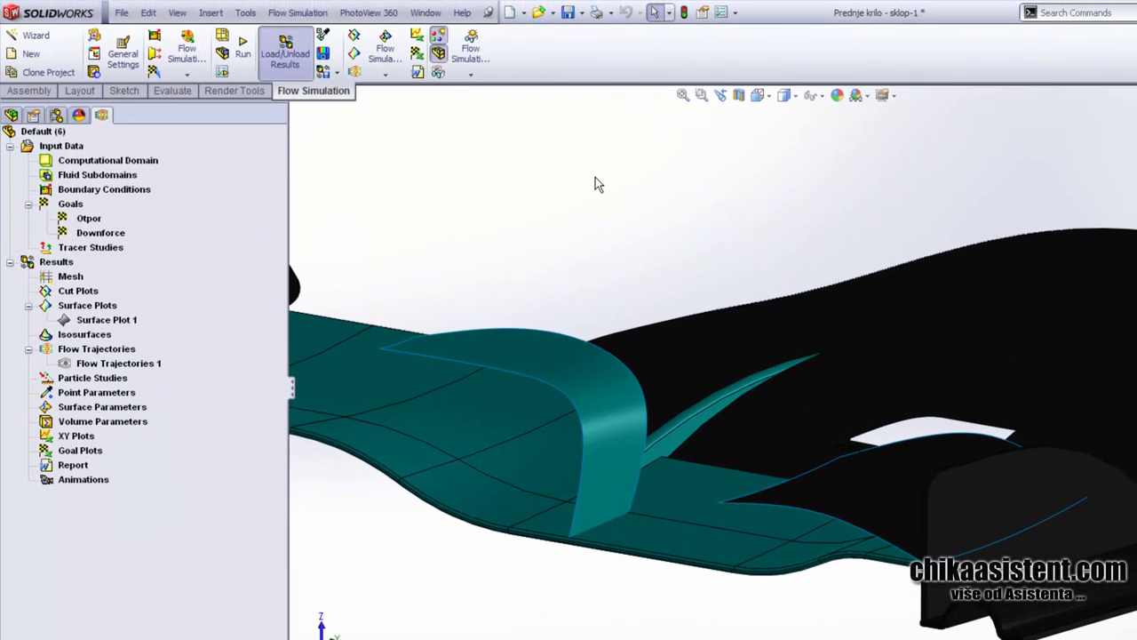
{"action": "left_click", "coordinate": [306, 19]}
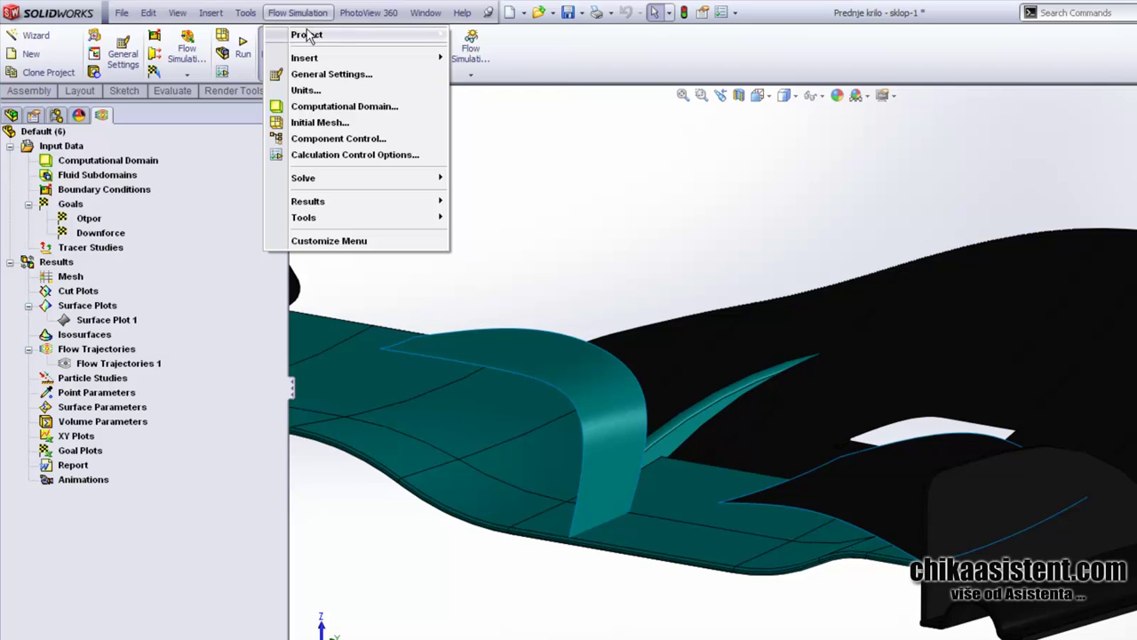
{"action": "mouse_move", "coordinate": [309, 201]}
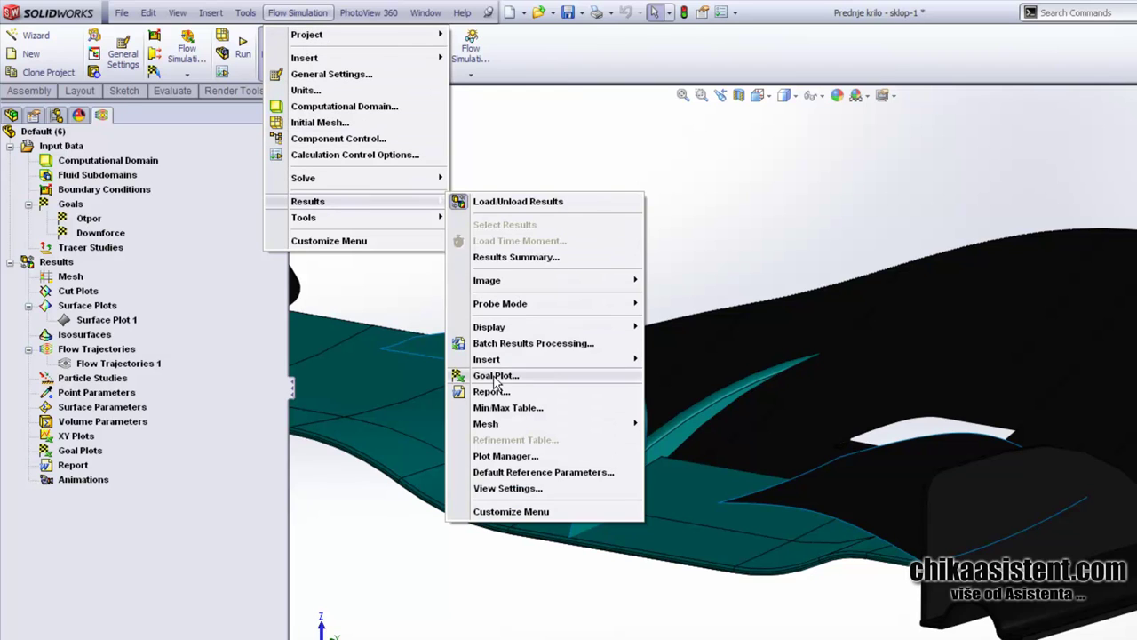
{"action": "left_click", "coordinate": [496, 375]}
- Plot all goals and read Otpor 3.142868256 N and Downforce -9.656127354 N in Excel
{"action": "left_click", "coordinate": [41, 223]}
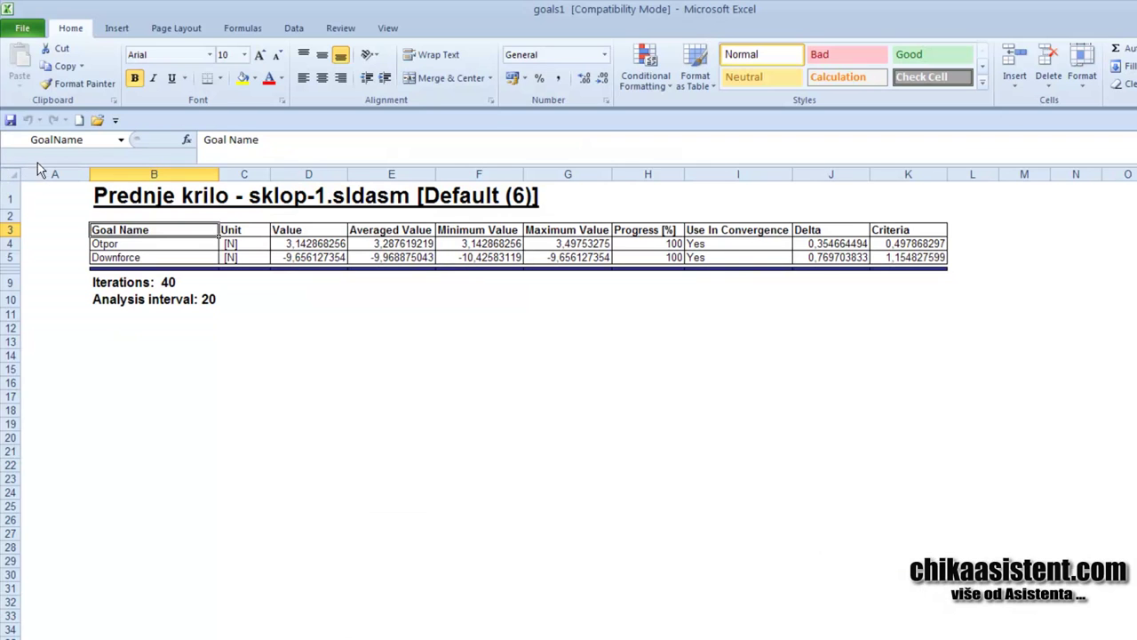
{"action": "left_click", "coordinate": [105, 243]}
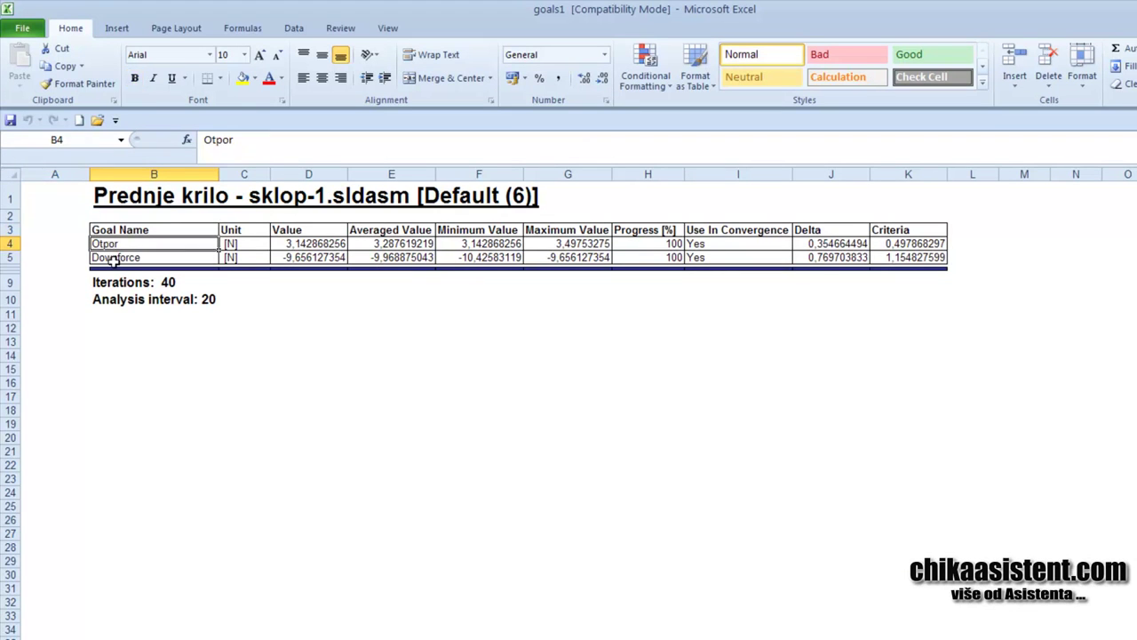
{"action": "left_click", "coordinate": [114, 256]}
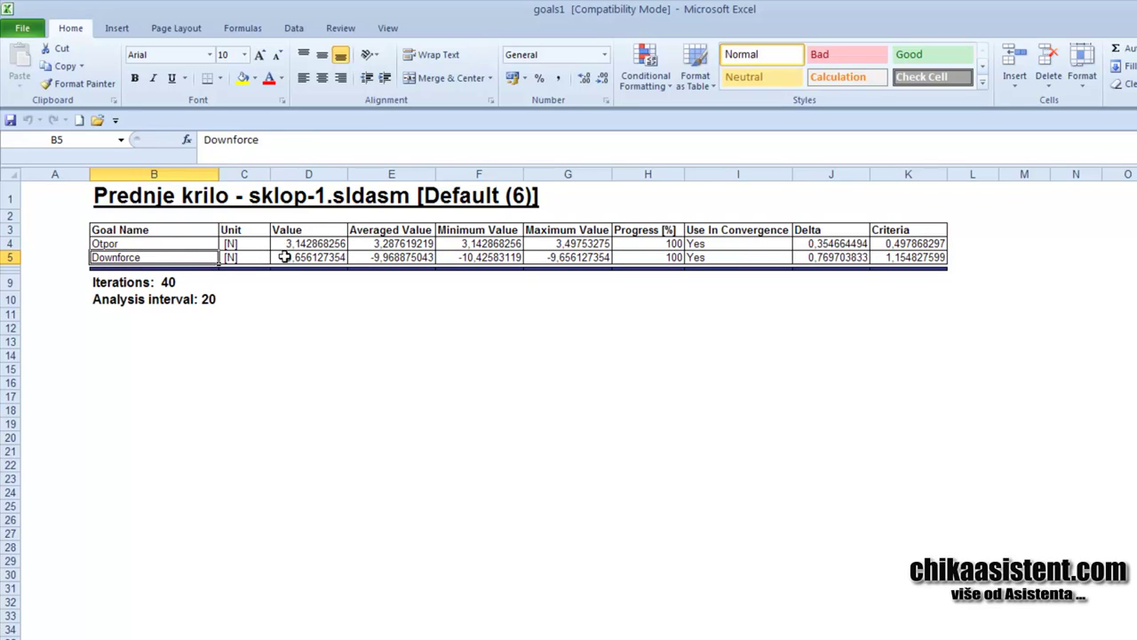
{"action": "left_click", "coordinate": [286, 257]}
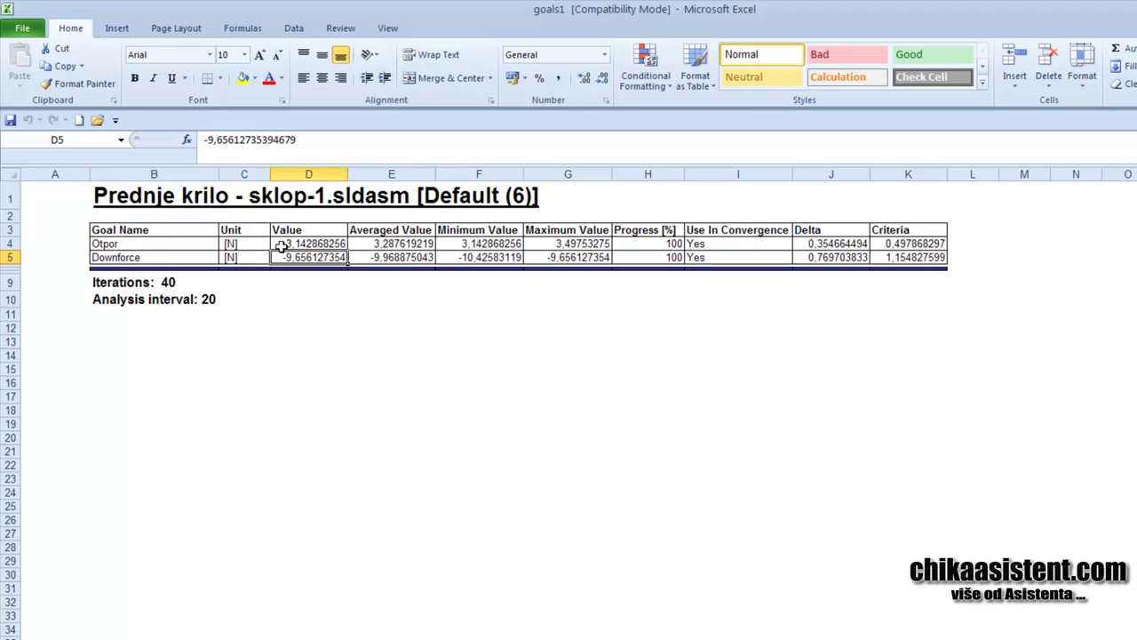
{"action": "left_click", "coordinate": [281, 245]}
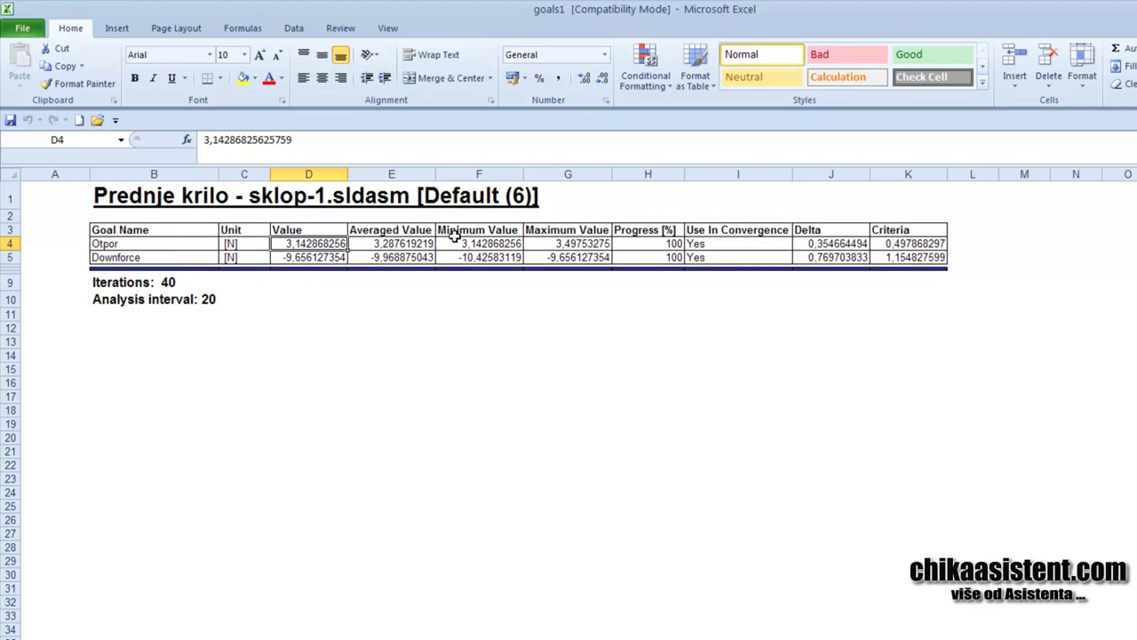
{"action": "left_click", "coordinate": [314, 258]}
{"action": "left_click", "coordinate": [314, 244]}
- Close the goals1 workbook without saving and reorient the wing to a top-down view
{"action": "key", "text": "alt+F4"}
{"action": "left_click", "coordinate": [646, 386]}
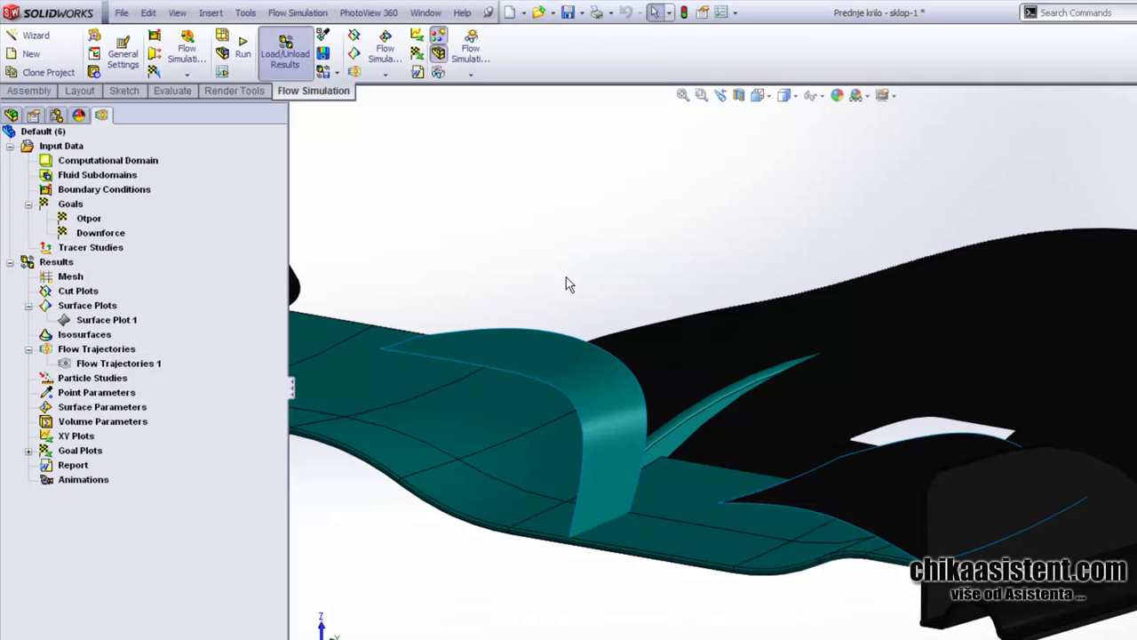
{"action": "scroll", "coordinate": [529, 273], "scroll_direction": "up", "scroll_amount": 5}
{"action": "middle_click_drag", "start_coordinate": [507, 356], "coordinate": [482, 349]}
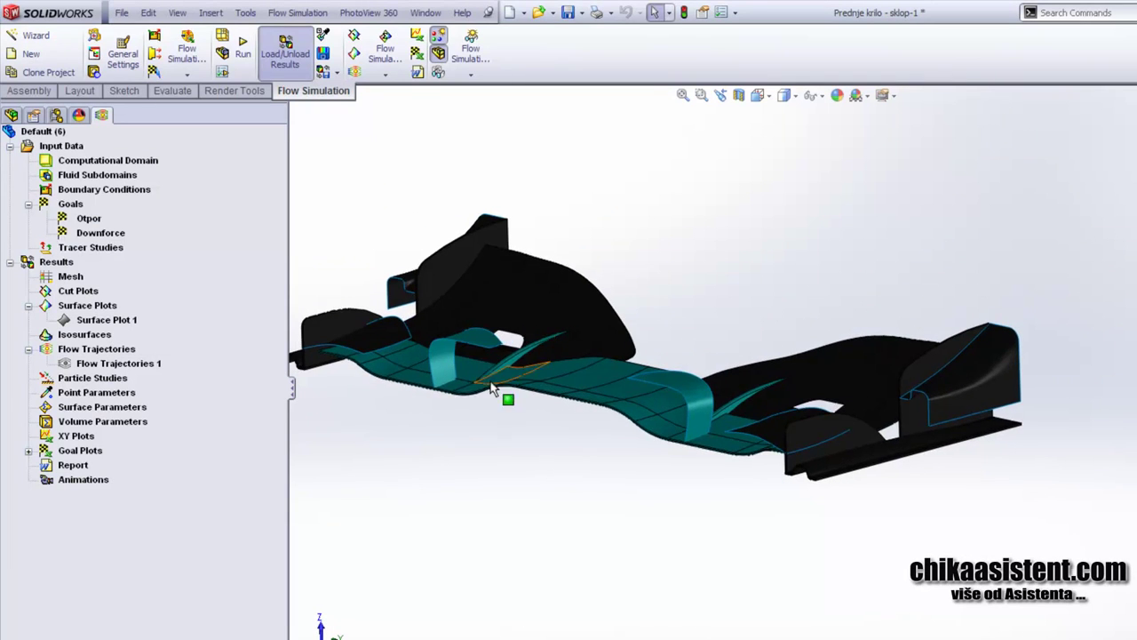
{"action": "scroll", "coordinate": [483, 350], "scroll_direction": "down", "scroll_amount": 5}
{"action": "middle_click_drag", "start_coordinate": [521, 393], "coordinate": [516, 391]}
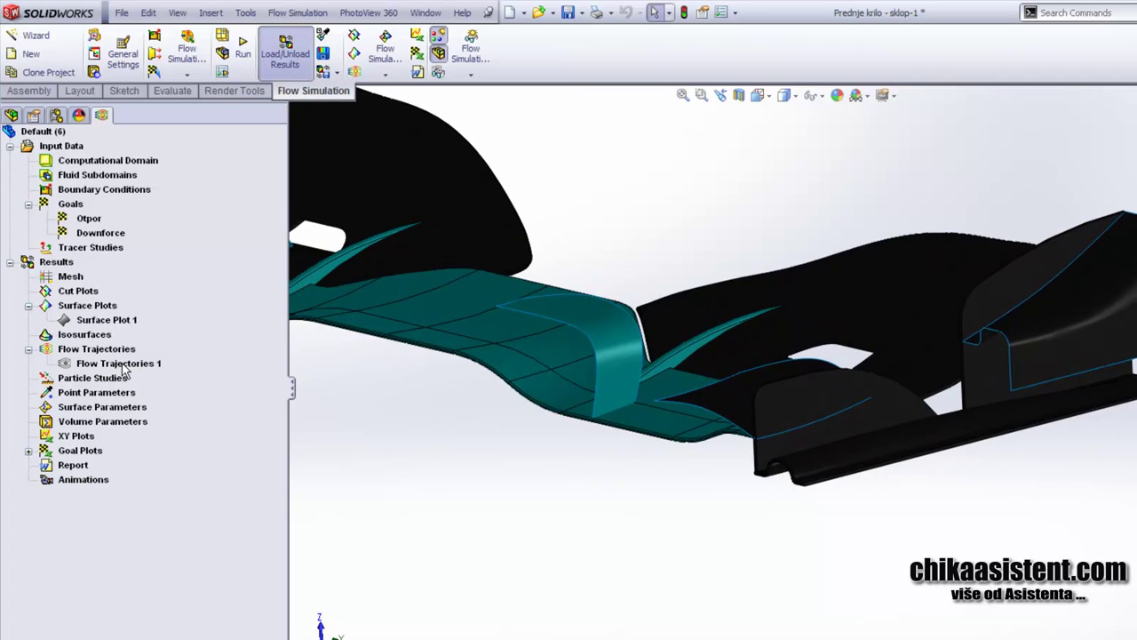
- Create a new animation for the Flow Trajectories 1 result
{"action": "left_click", "coordinate": [121, 366]}
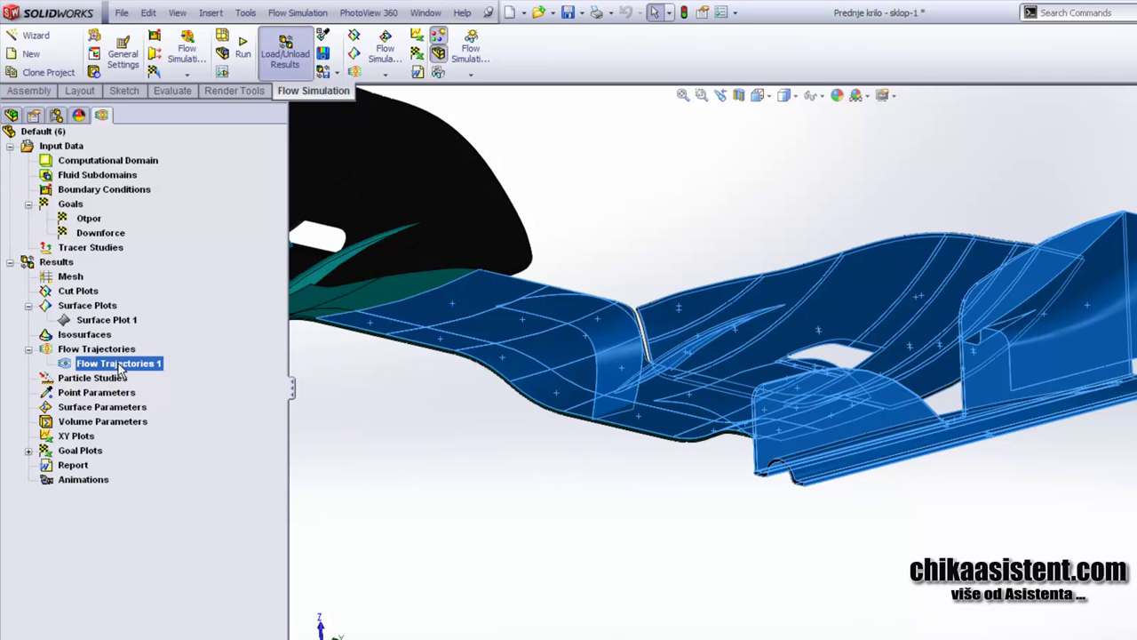
{"action": "right_click", "coordinate": [121, 367]}
{"action": "left_click", "coordinate": [144, 474]}
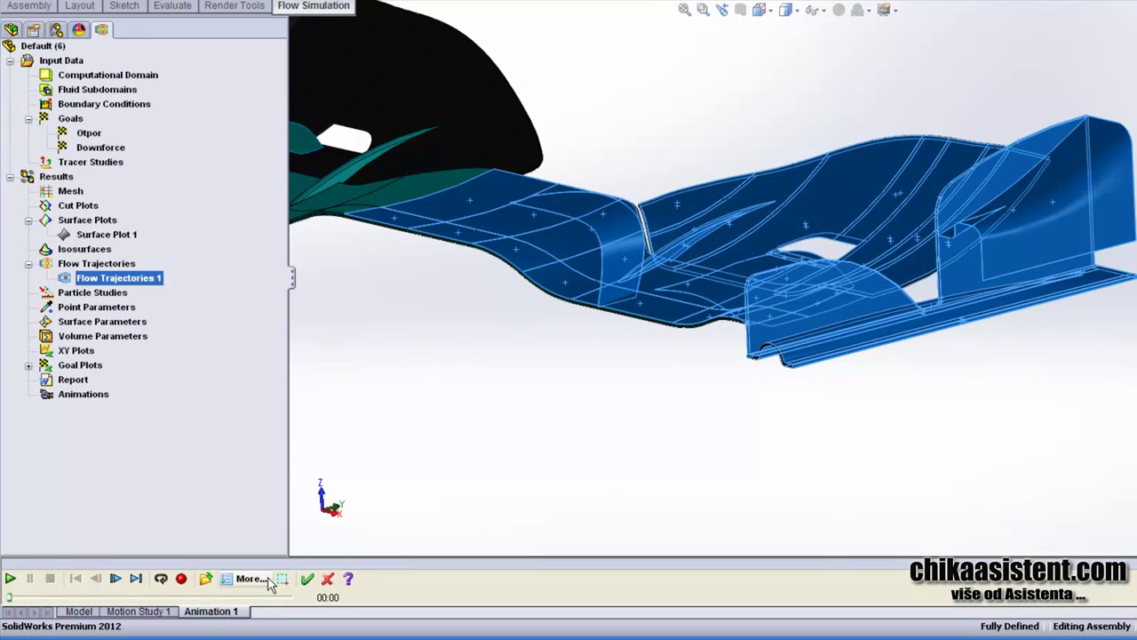
- Expand the animation timeline, enlarge the 3D view, and set the end key at 00:10
{"action": "left_click", "coordinate": [252, 579]}
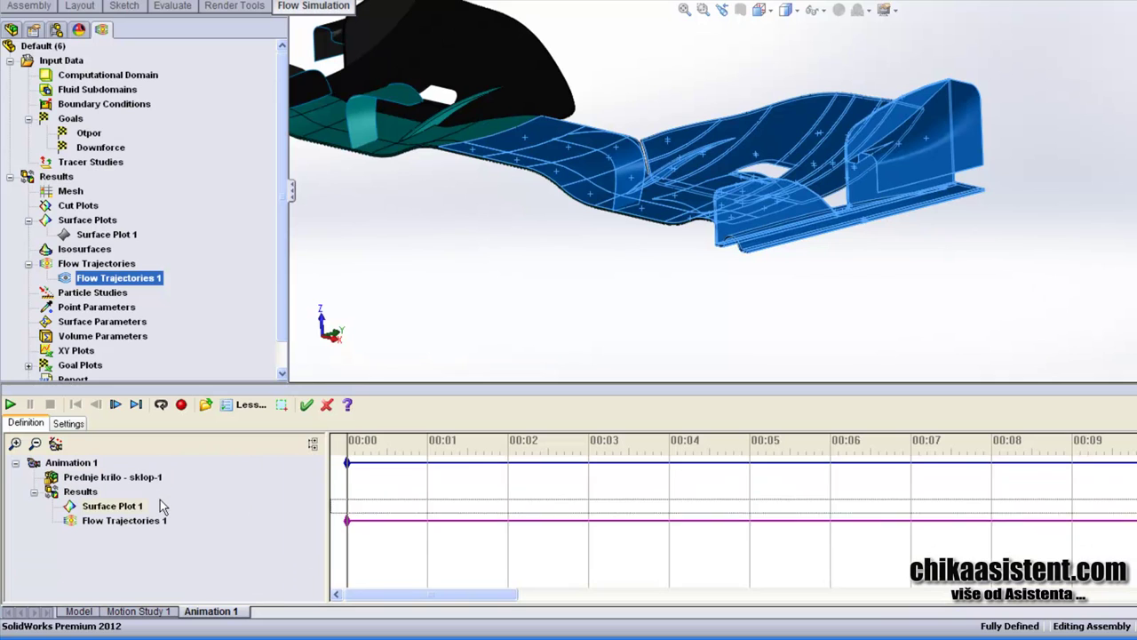
{"action": "scroll", "coordinate": [671, 234], "scroll_direction": "down", "scroll_amount": 3}
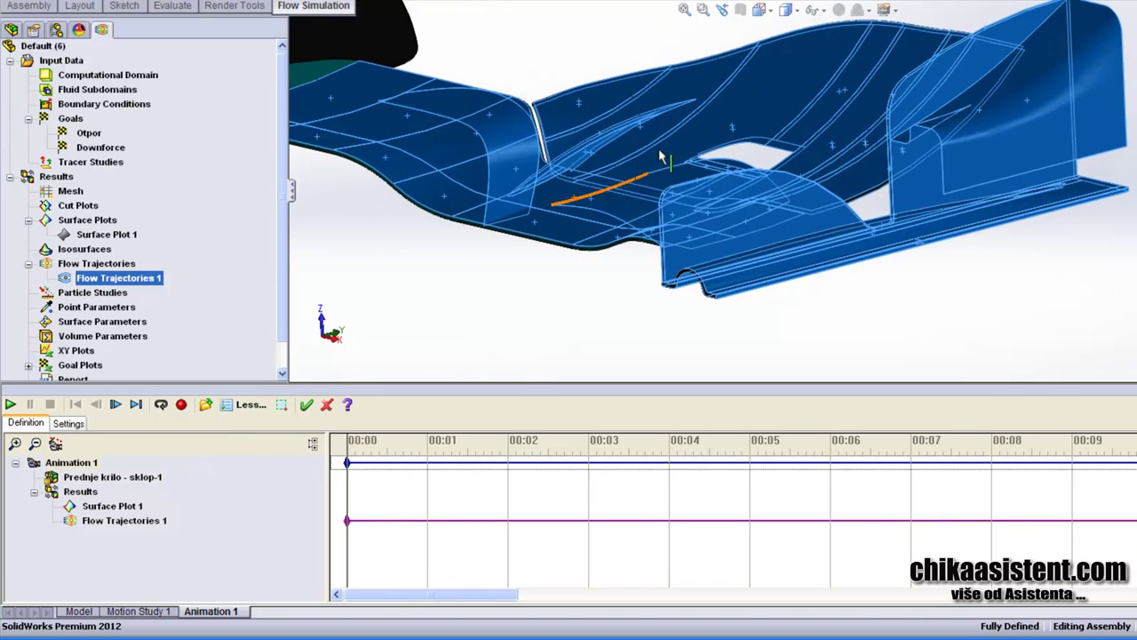
{"action": "scroll", "coordinate": [667, 224], "scroll_direction": "down", "scroll_amount": 2}
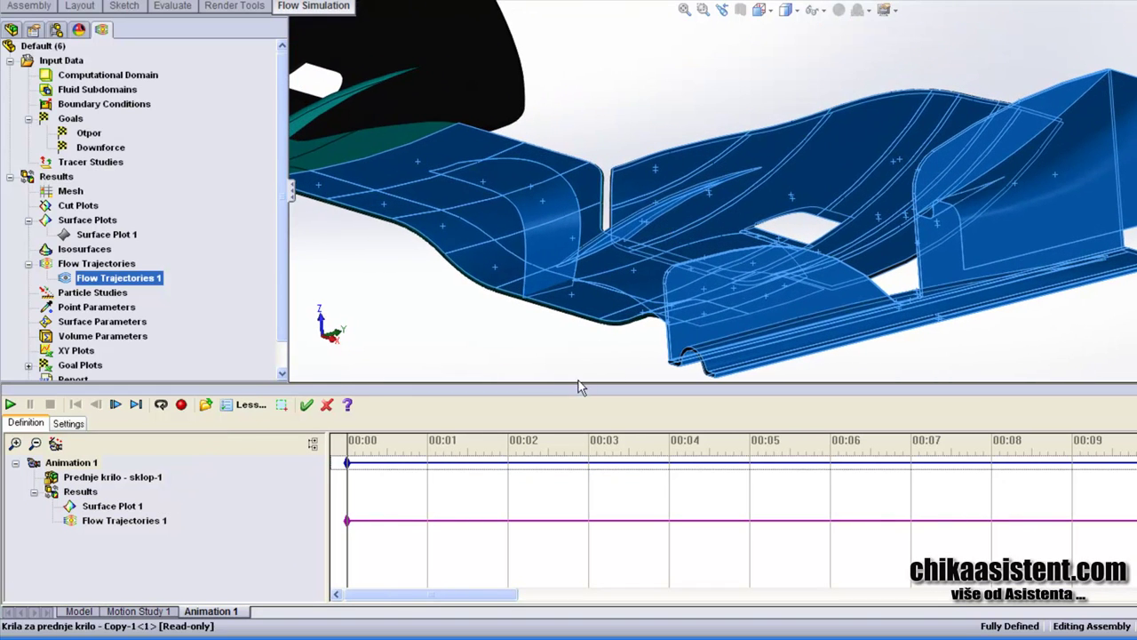
{"action": "left_click_drag", "start_coordinate": [579, 389], "coordinate": [580, 433]}
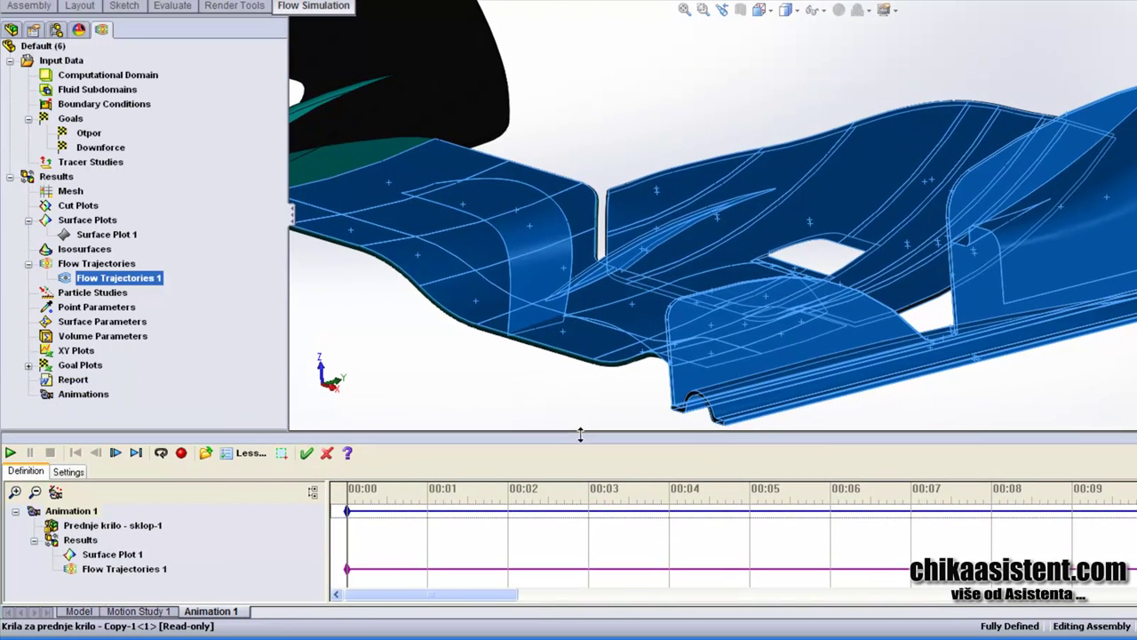
{"action": "mouse_move", "coordinate": [467, 594]}
{"action": "left_mouse_down"}
{"action": "mouse_move", "coordinate": [484, 627]}
{"action": "mouse_move", "coordinate": [589, 631]}
{"action": "left_mouse_up"}
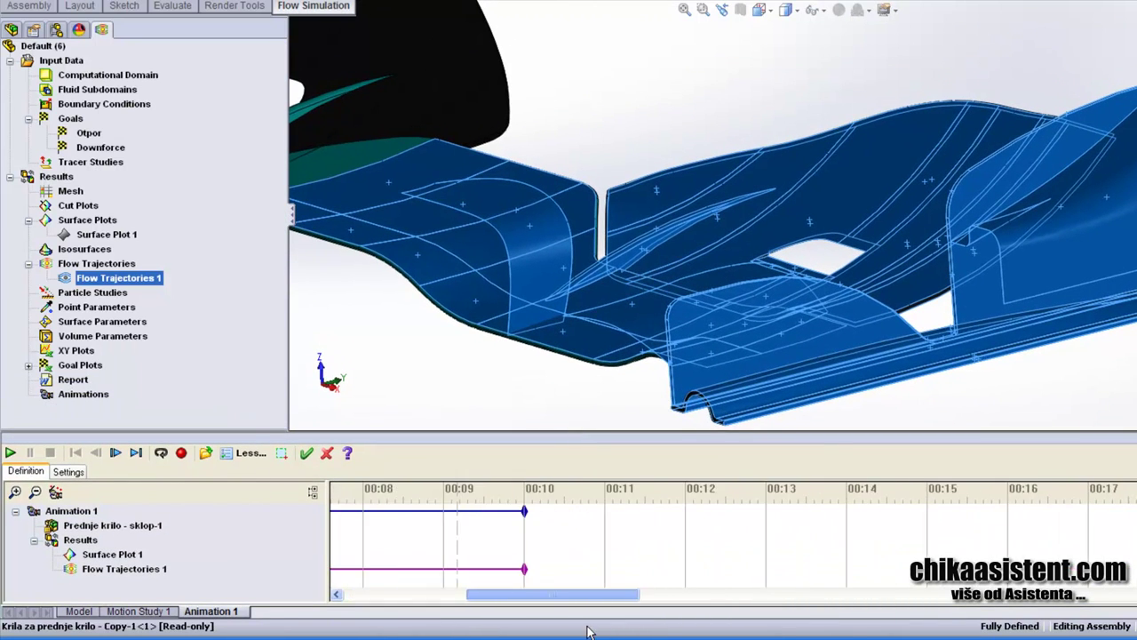
{"action": "left_click_drag", "start_coordinate": [524, 511], "coordinate": [539, 531]}
{"action": "left_click_drag", "start_coordinate": [483, 593], "coordinate": [373, 594]}
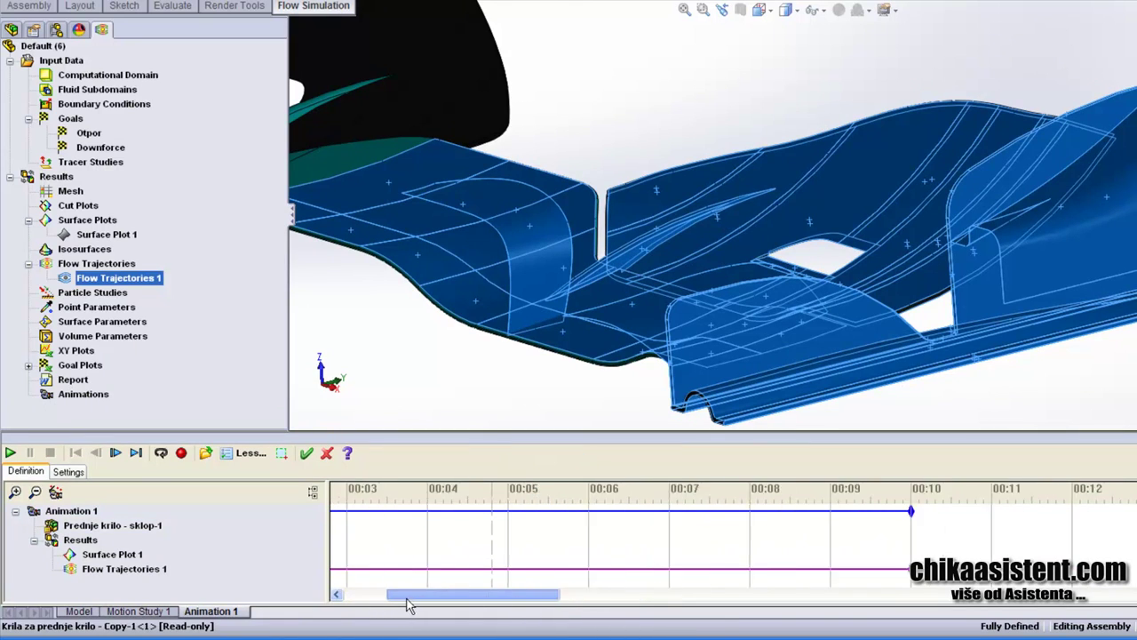
- Reopen the Flow Trajectories 1 definition within the animation and confirm its settings
{"action": "right_click", "coordinate": [116, 578]}
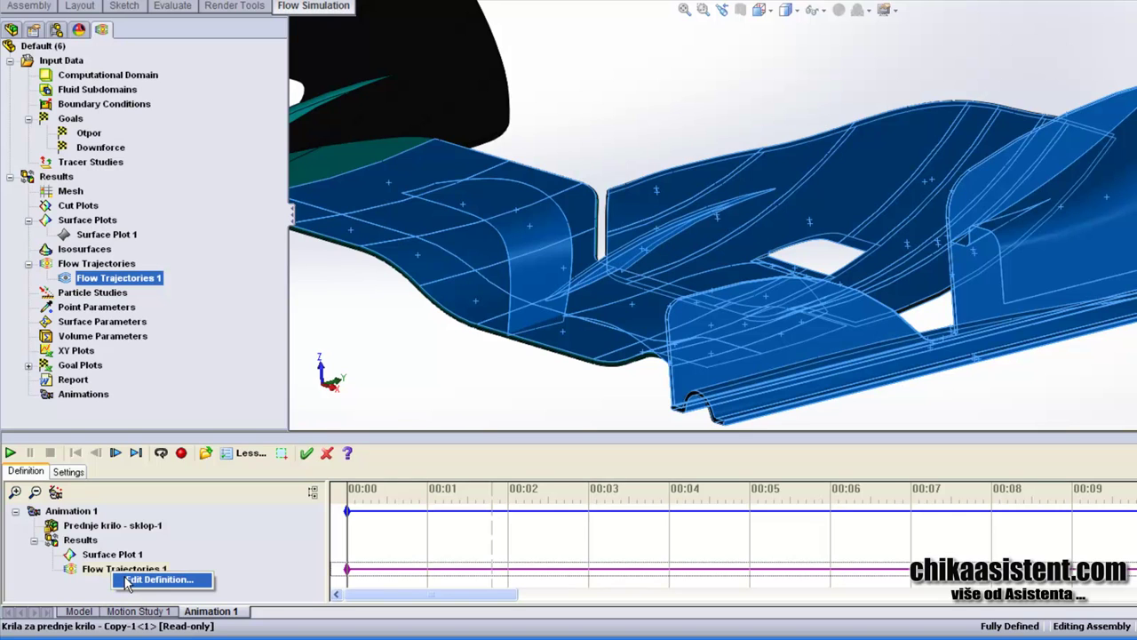
{"action": "left_click", "coordinate": [129, 580]}
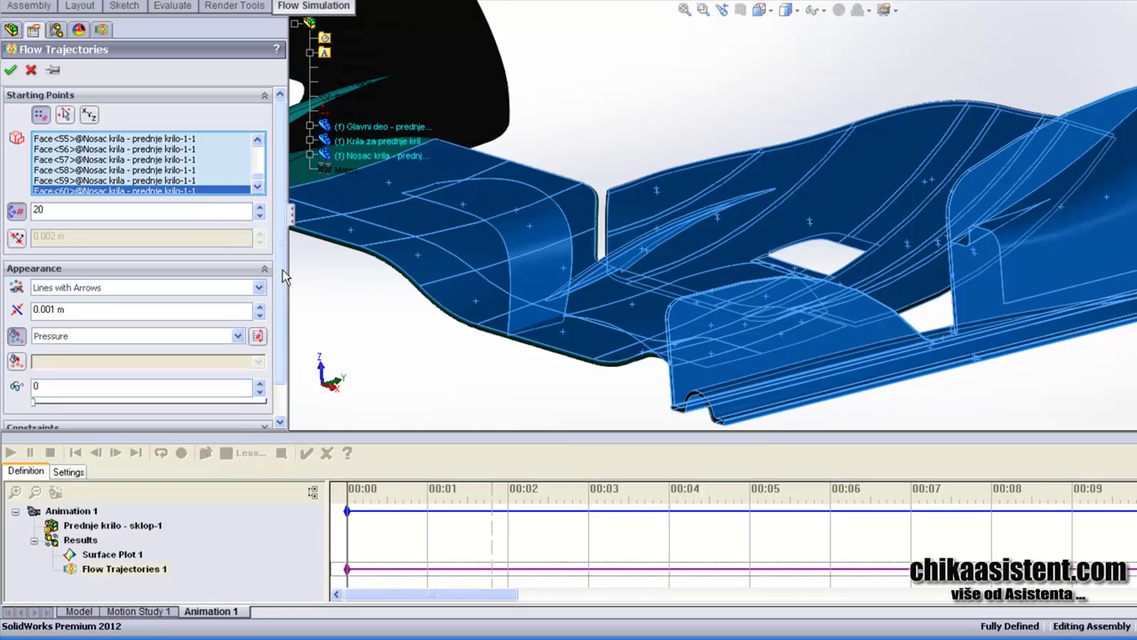
{"action": "scroll", "coordinate": [283, 270], "scroll_direction": "down", "scroll_amount": 1}
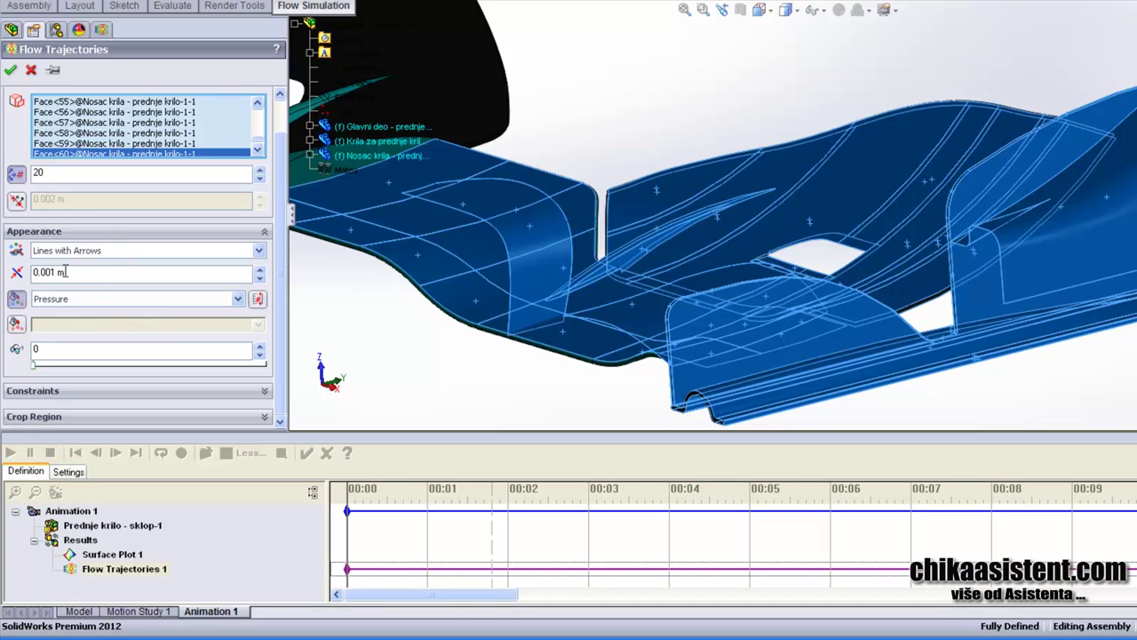
{"action": "left_click", "coordinate": [11, 71]}
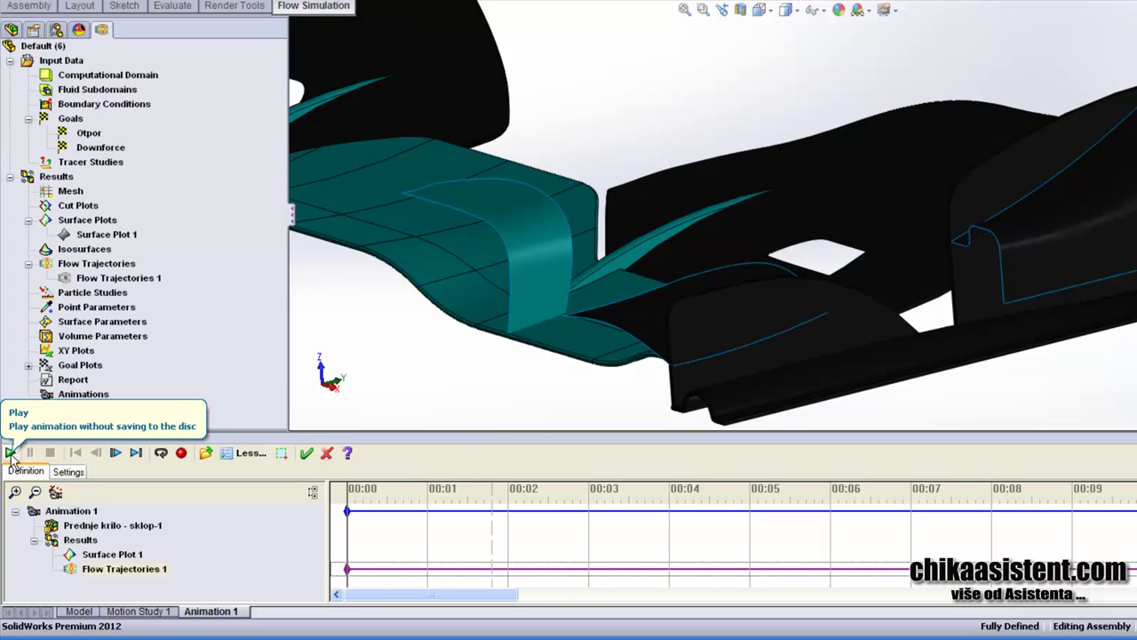
- Play Animation 1 once as a preview of the arrowed trajectories over the wing
{"action": "left_click", "coordinate": [11, 453]}
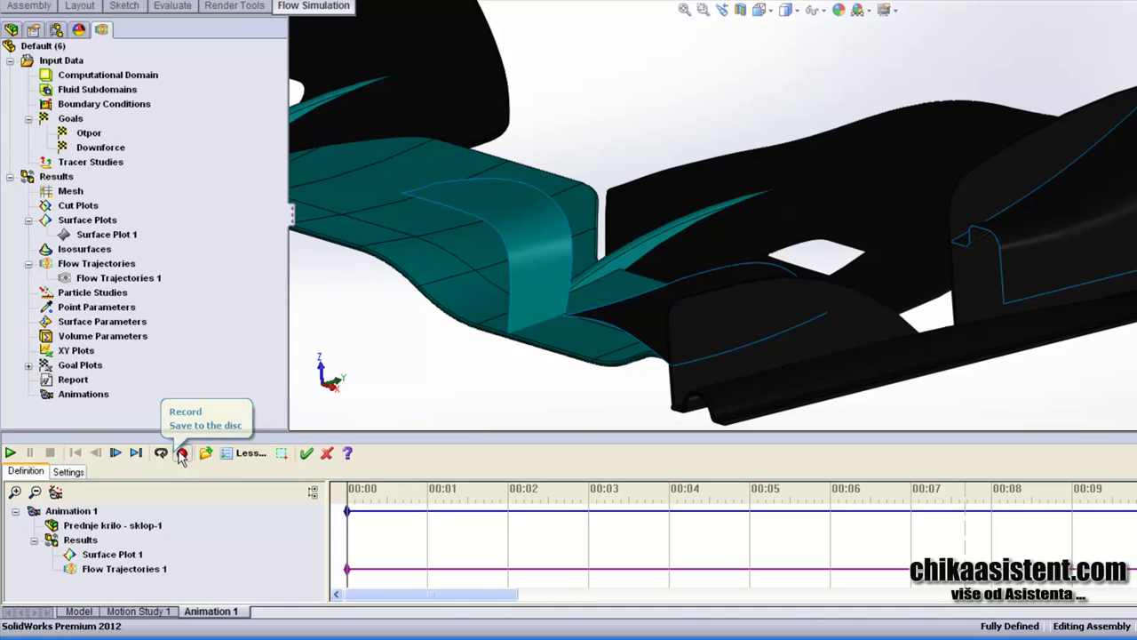
- Record Animation 1 to disk with the Save to the disc button
{"action": "left_click", "coordinate": [180, 454]}
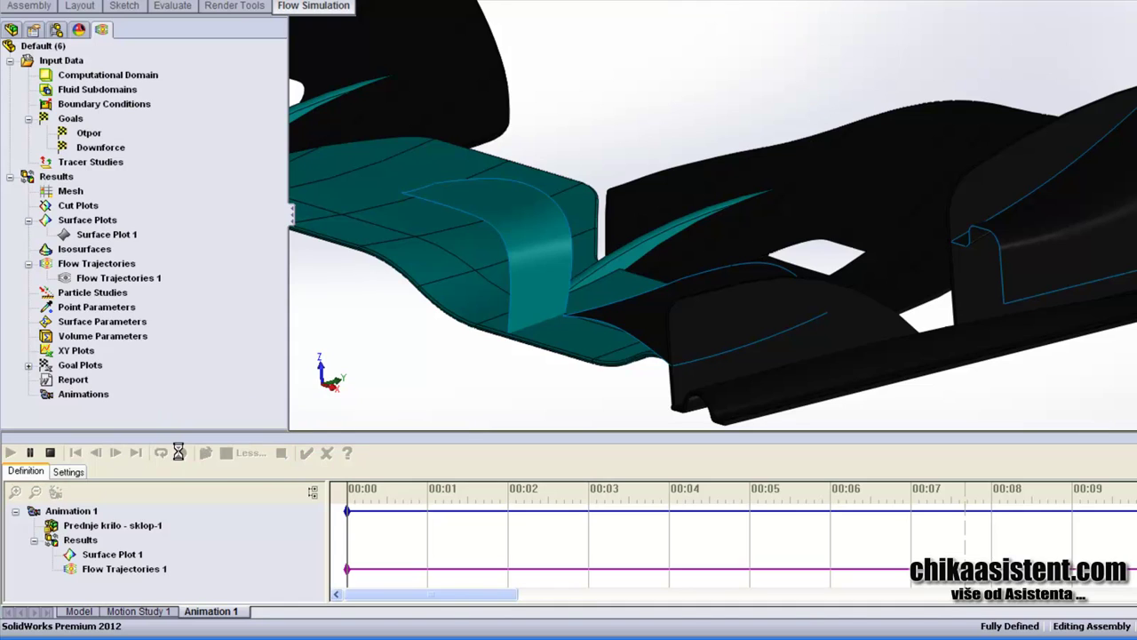